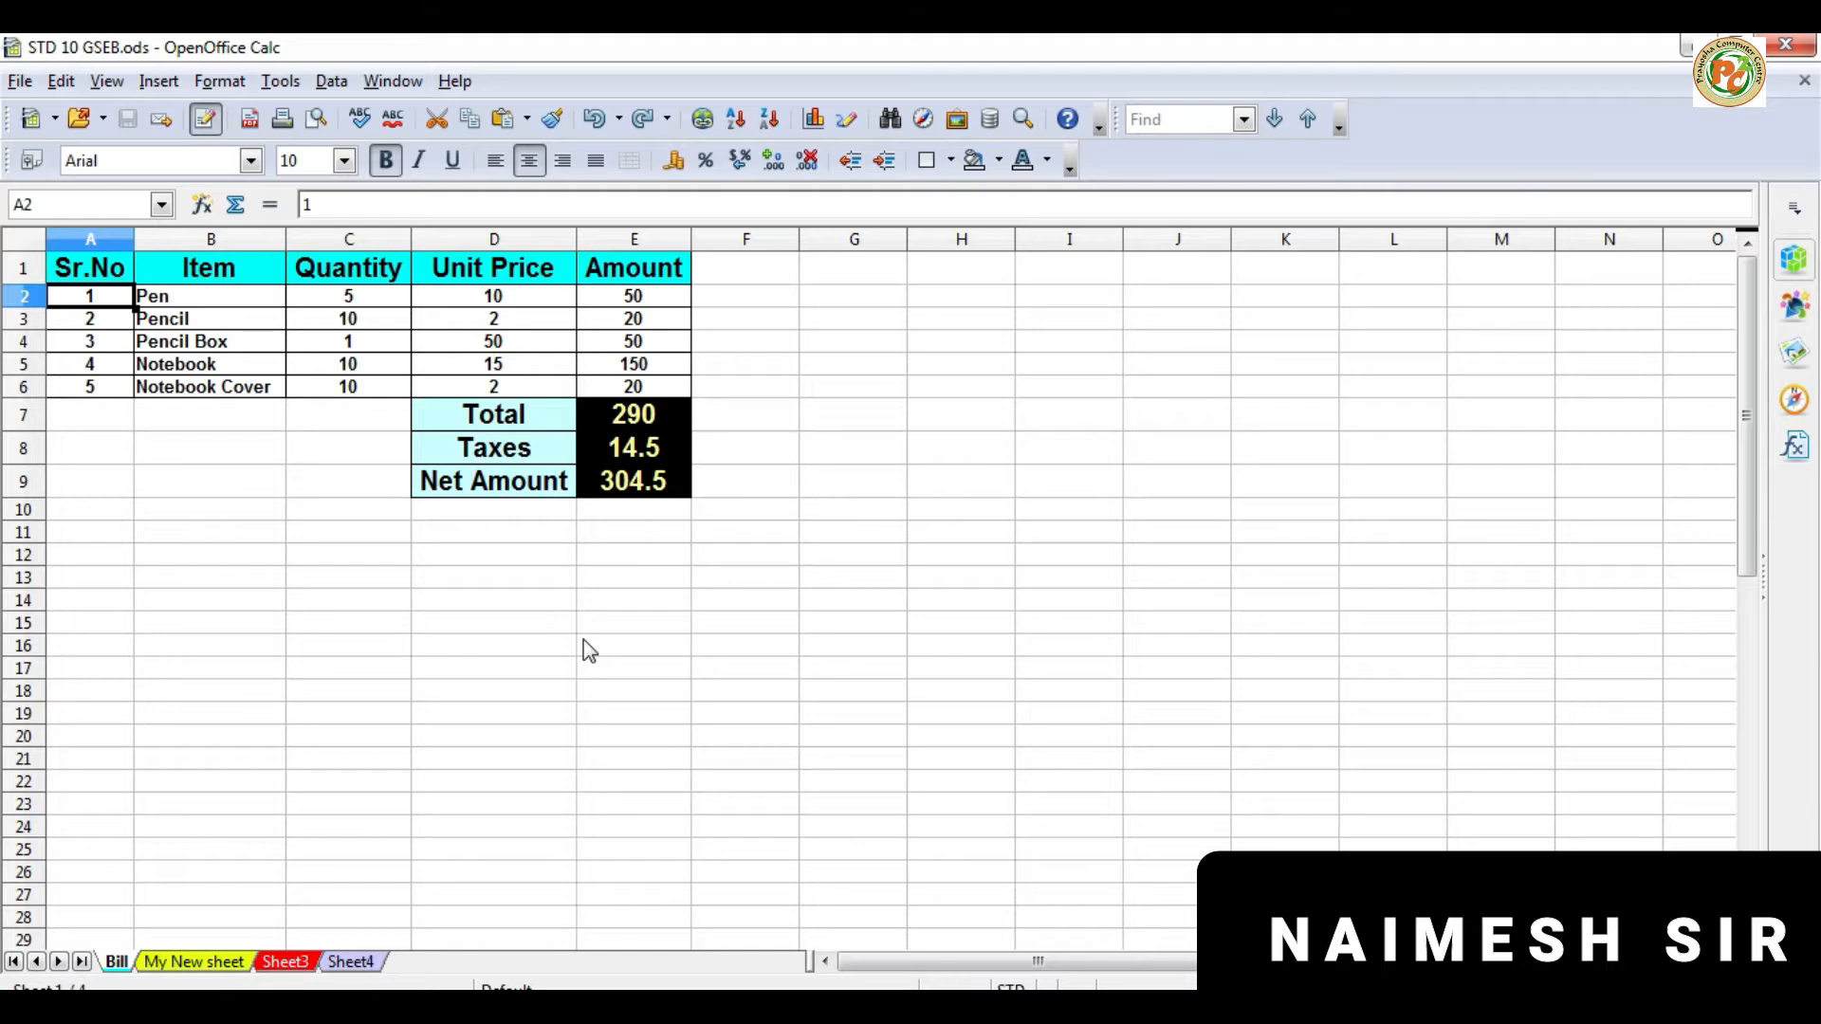
Step: Jump to the last sheet row in column A and return to cell A2
key(ctrl+Down)
key(ctrl+Down)
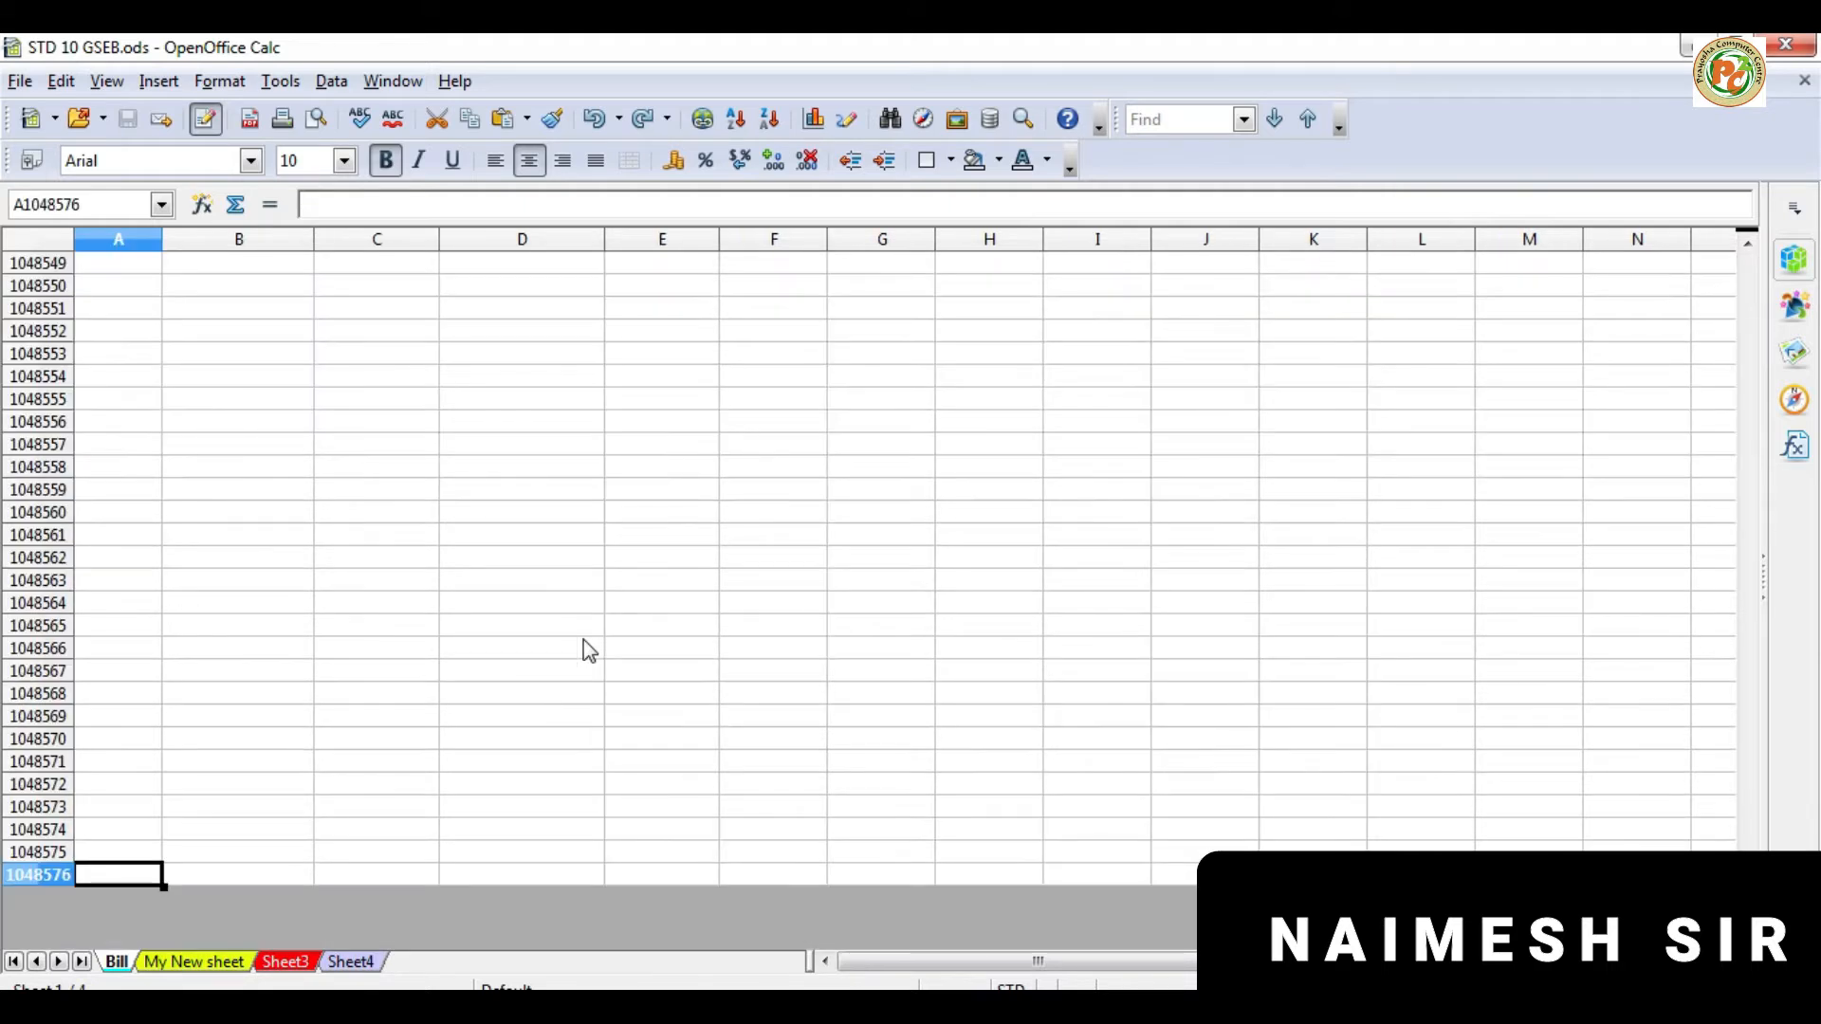
key(ctrl+Up)
key(Up)
key(Up)
key(Up)
key(Up)
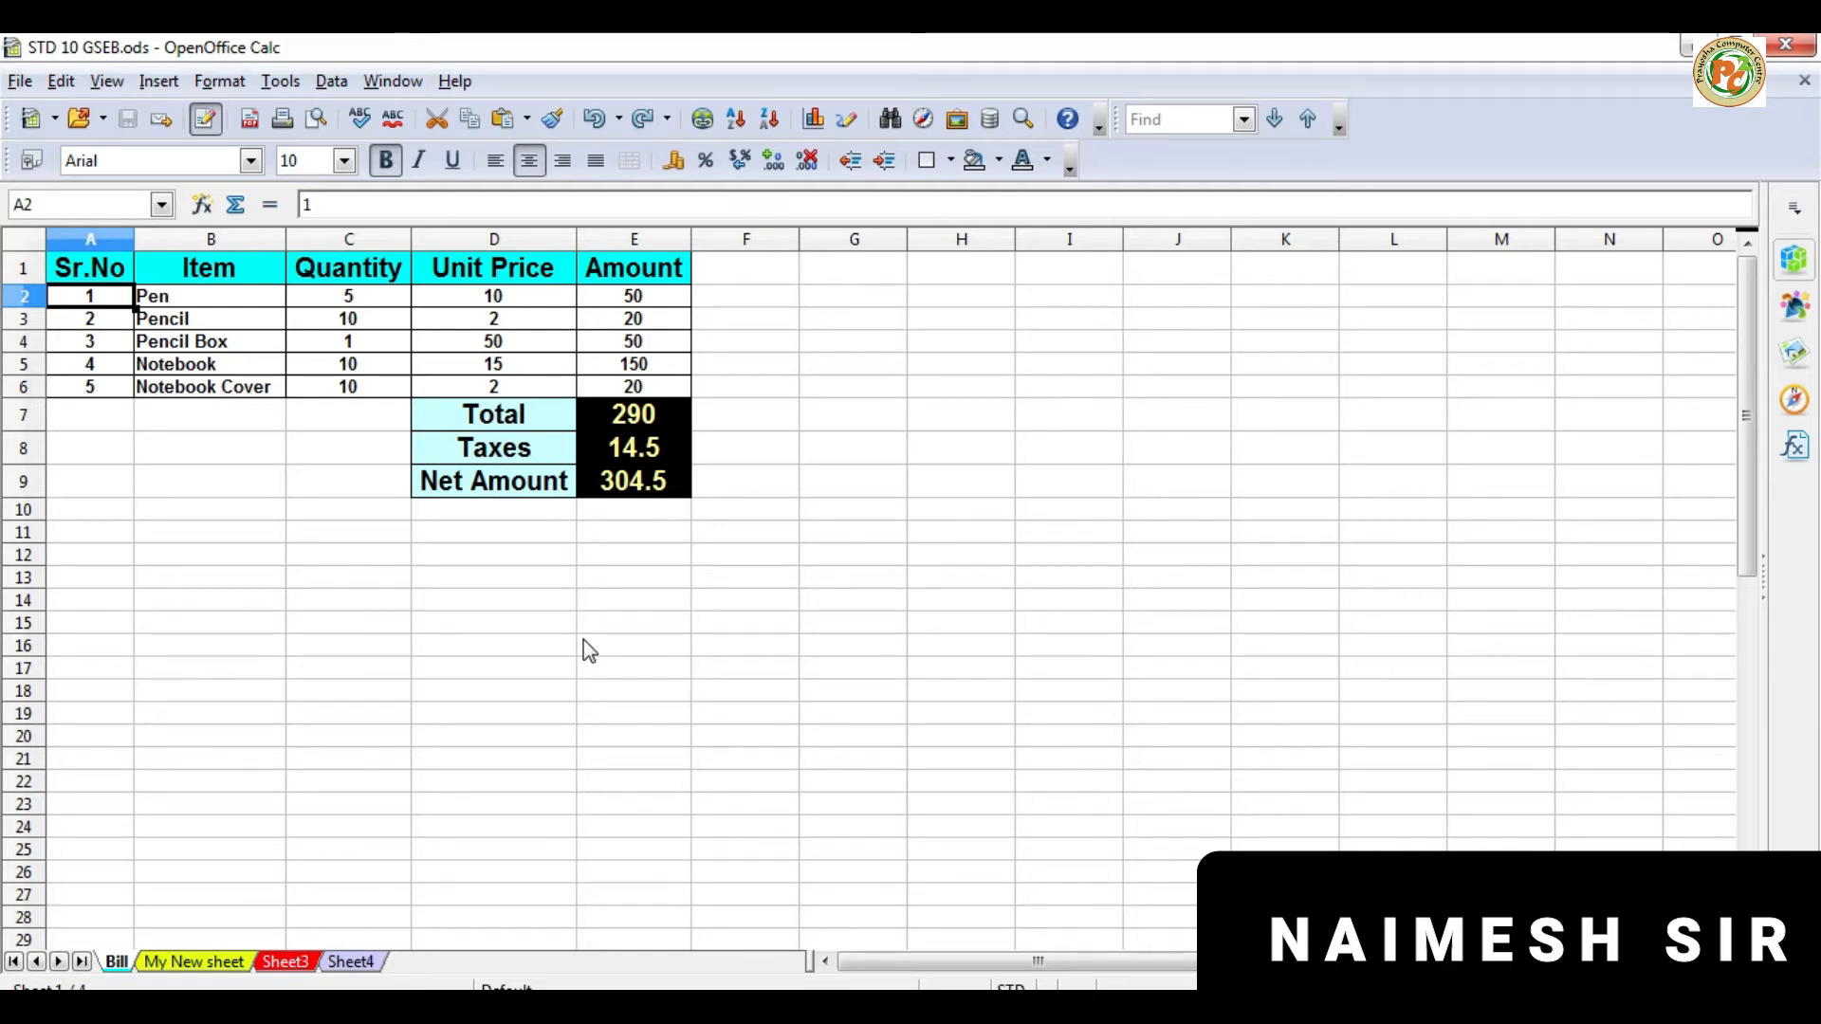
Step: Practise selecting the whole sheet, the item cells B2:B6 and the Pencil row A3:E3 in turn
key(ctrl+a)
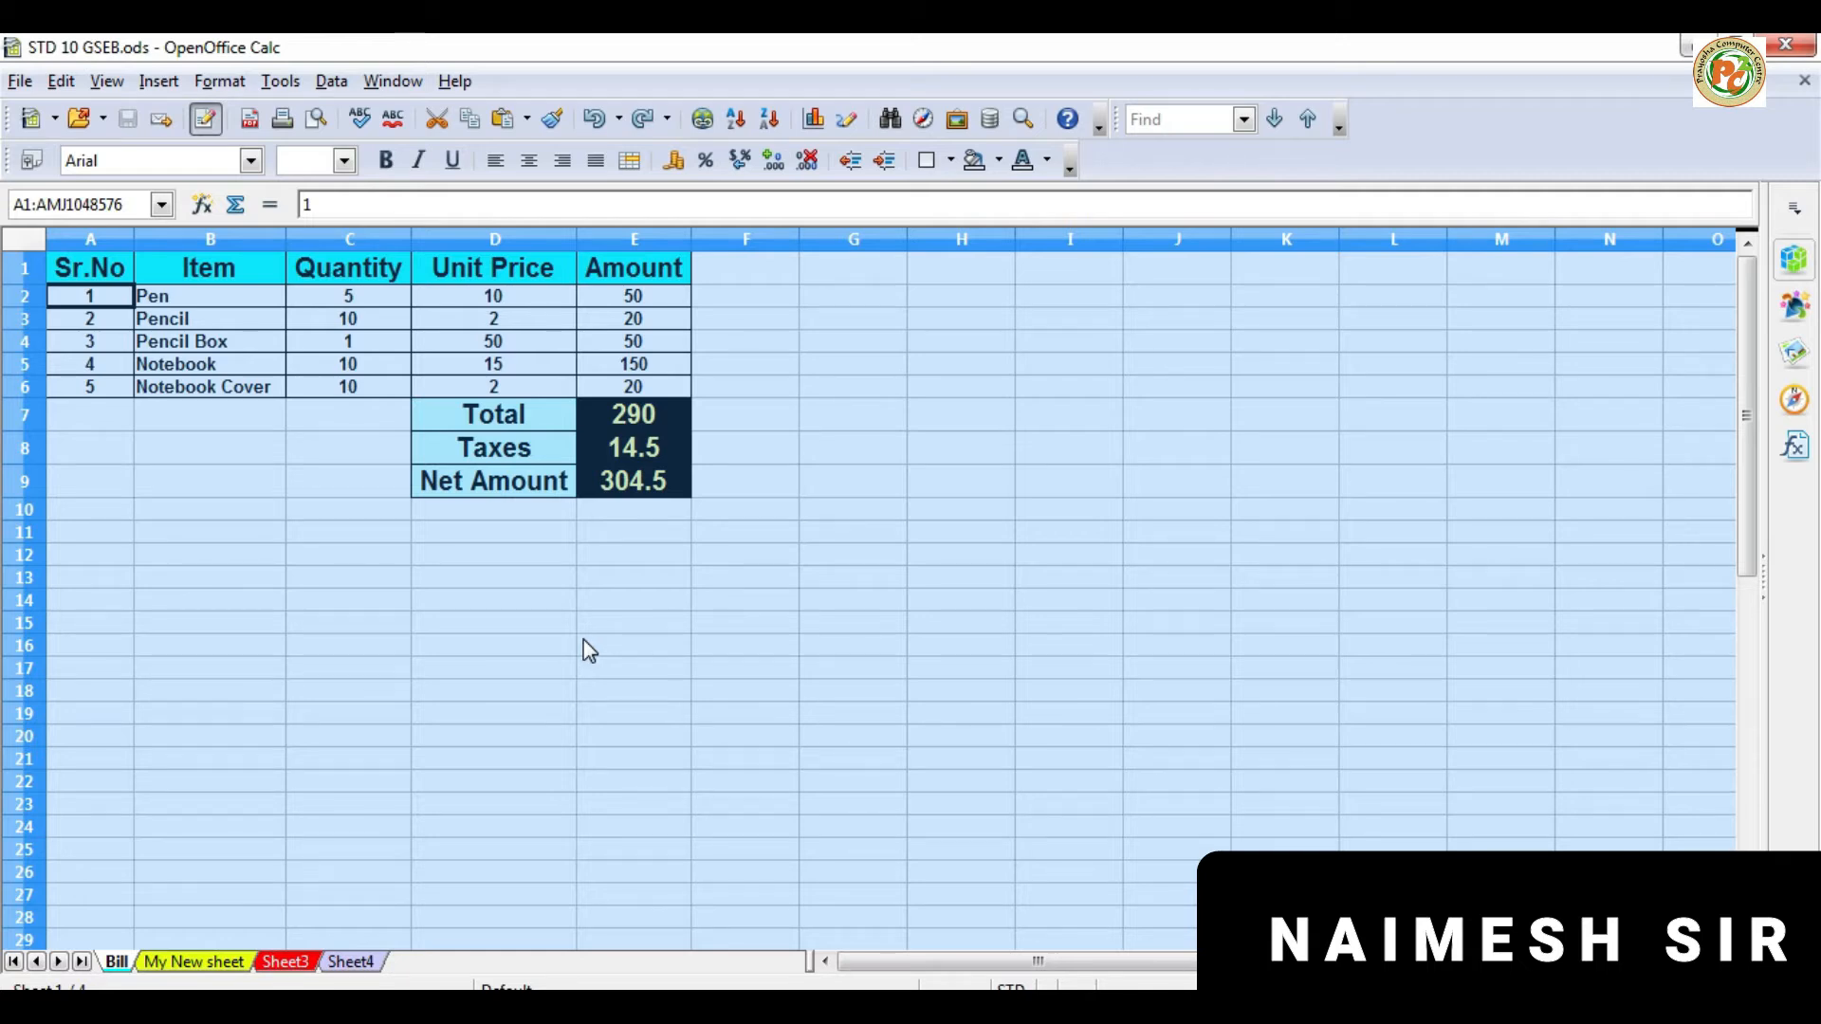
key(ctrl+Home)
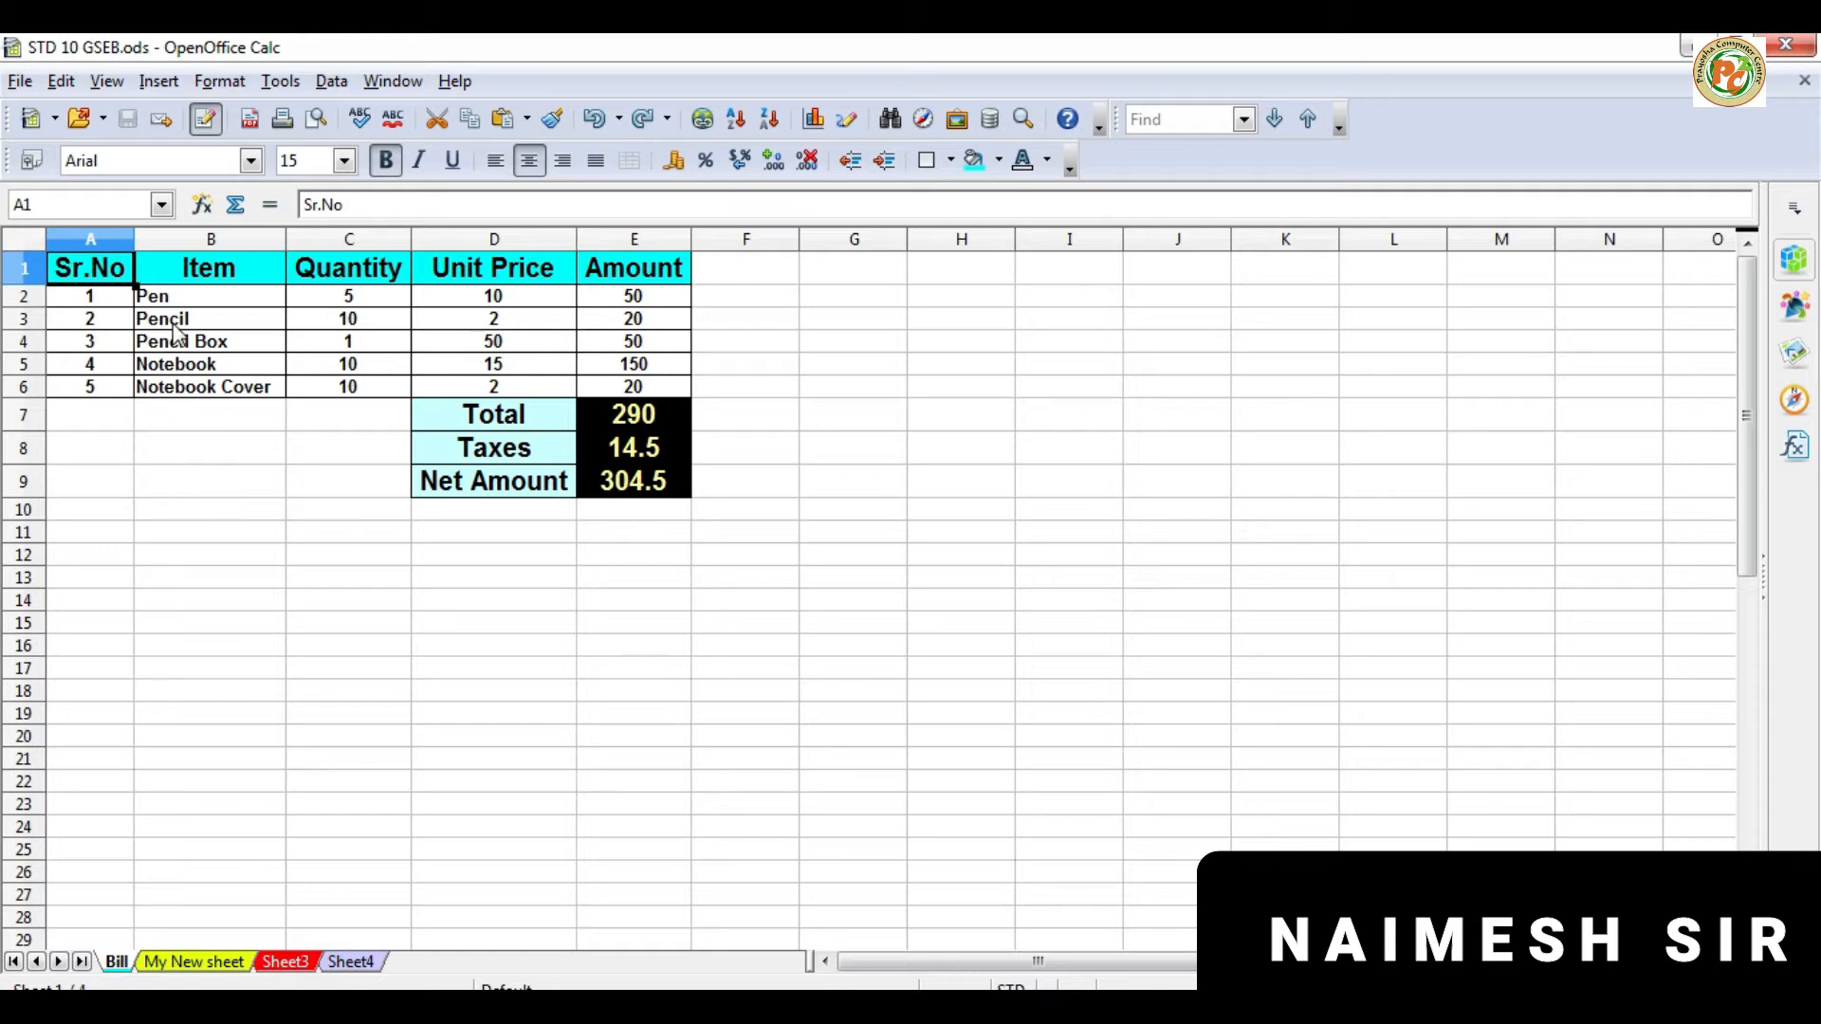
drag(171, 321, 199, 389)
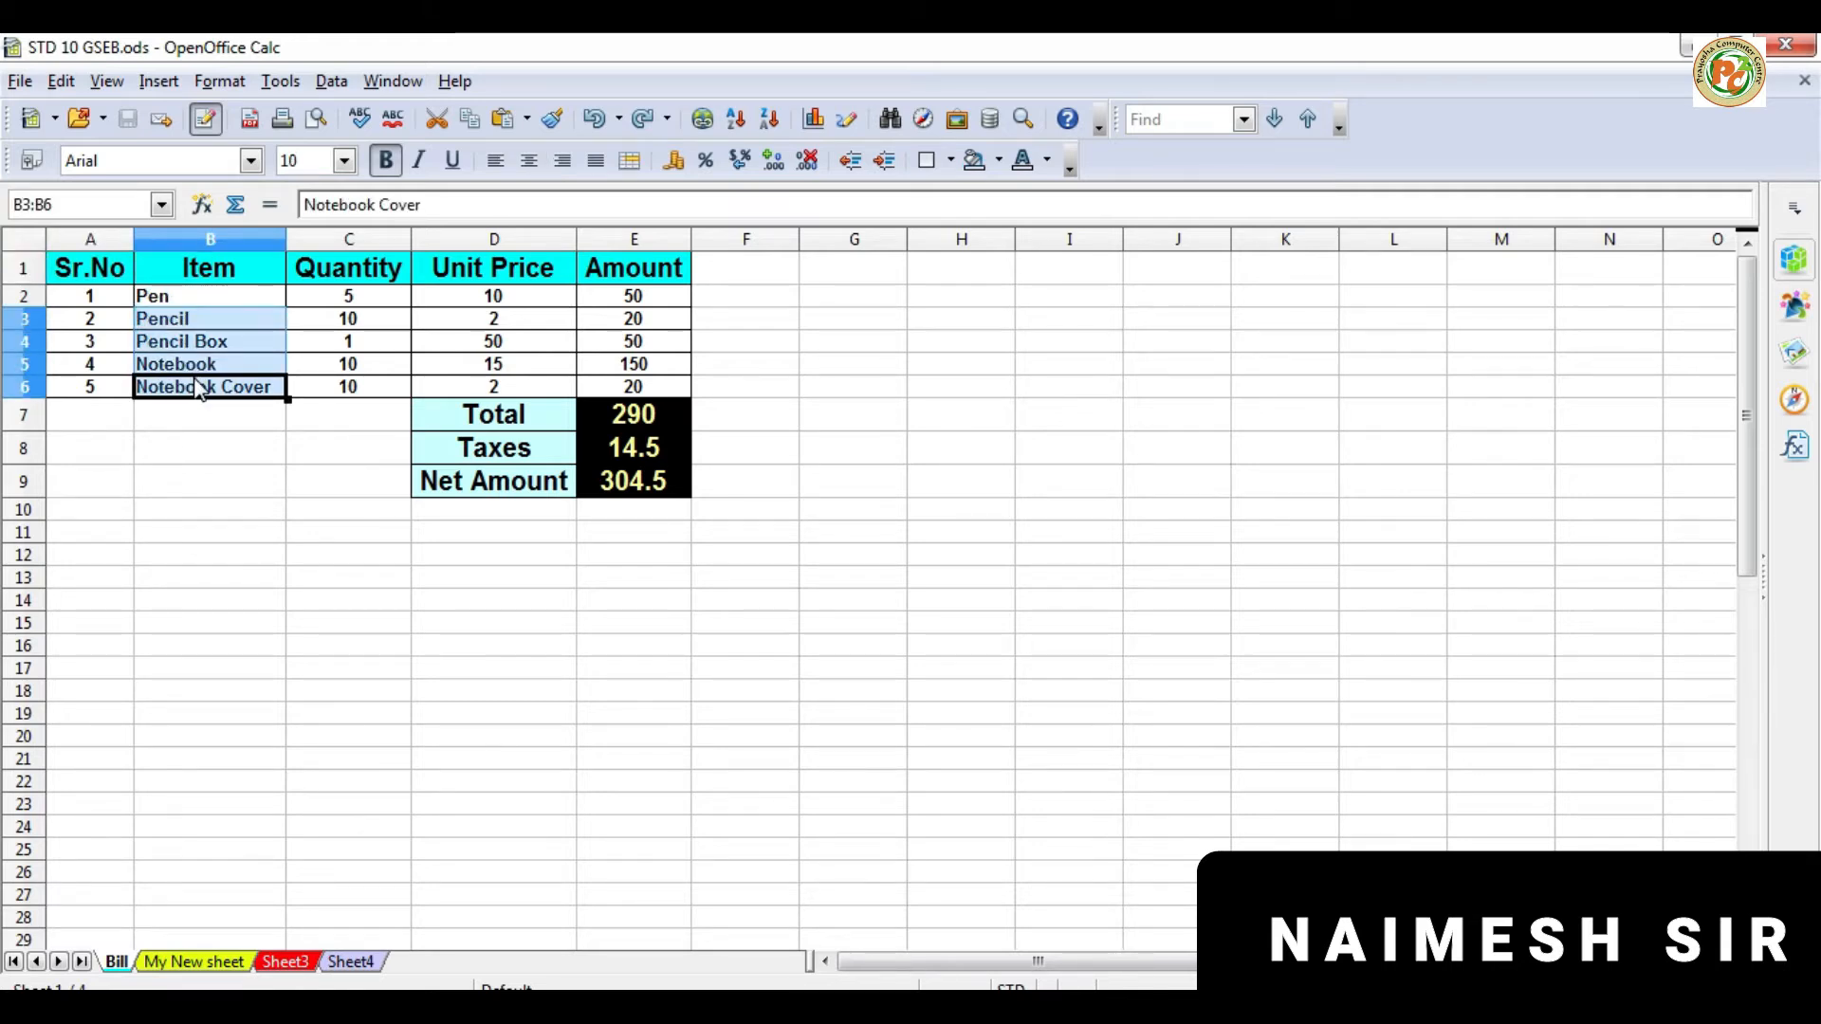
click(313, 343)
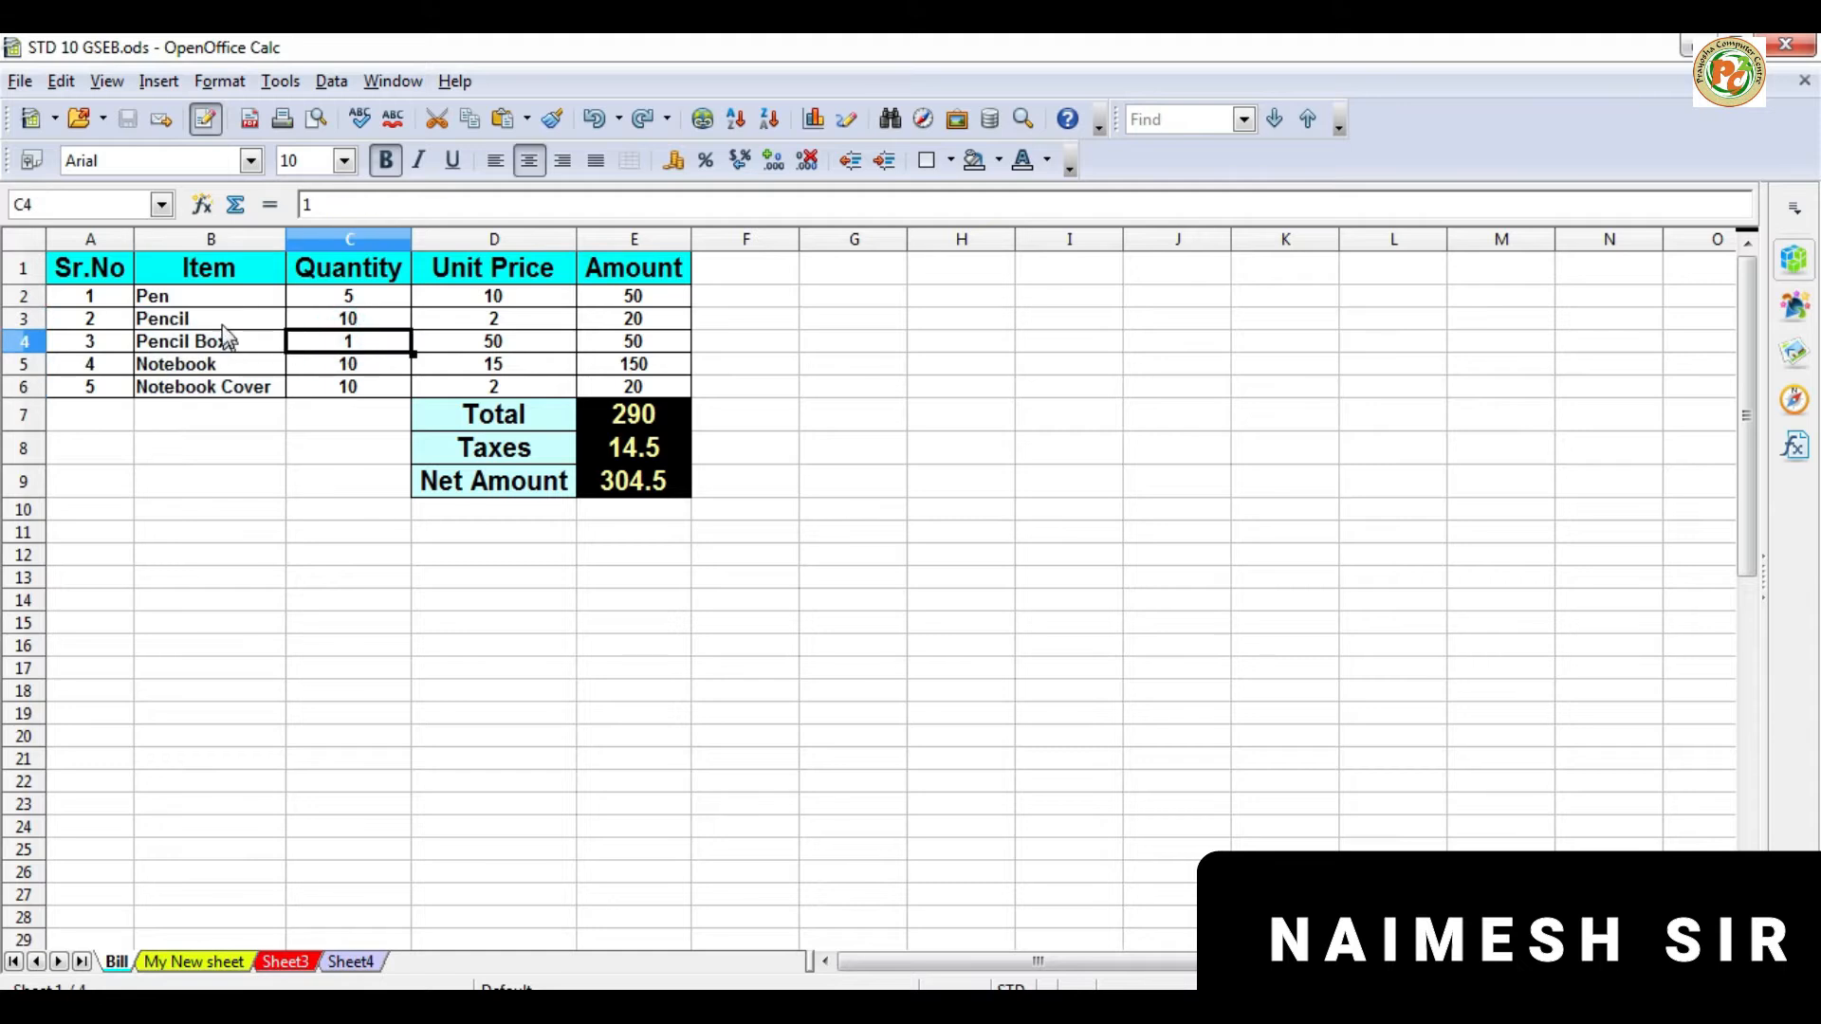
drag(221, 301, 221, 394)
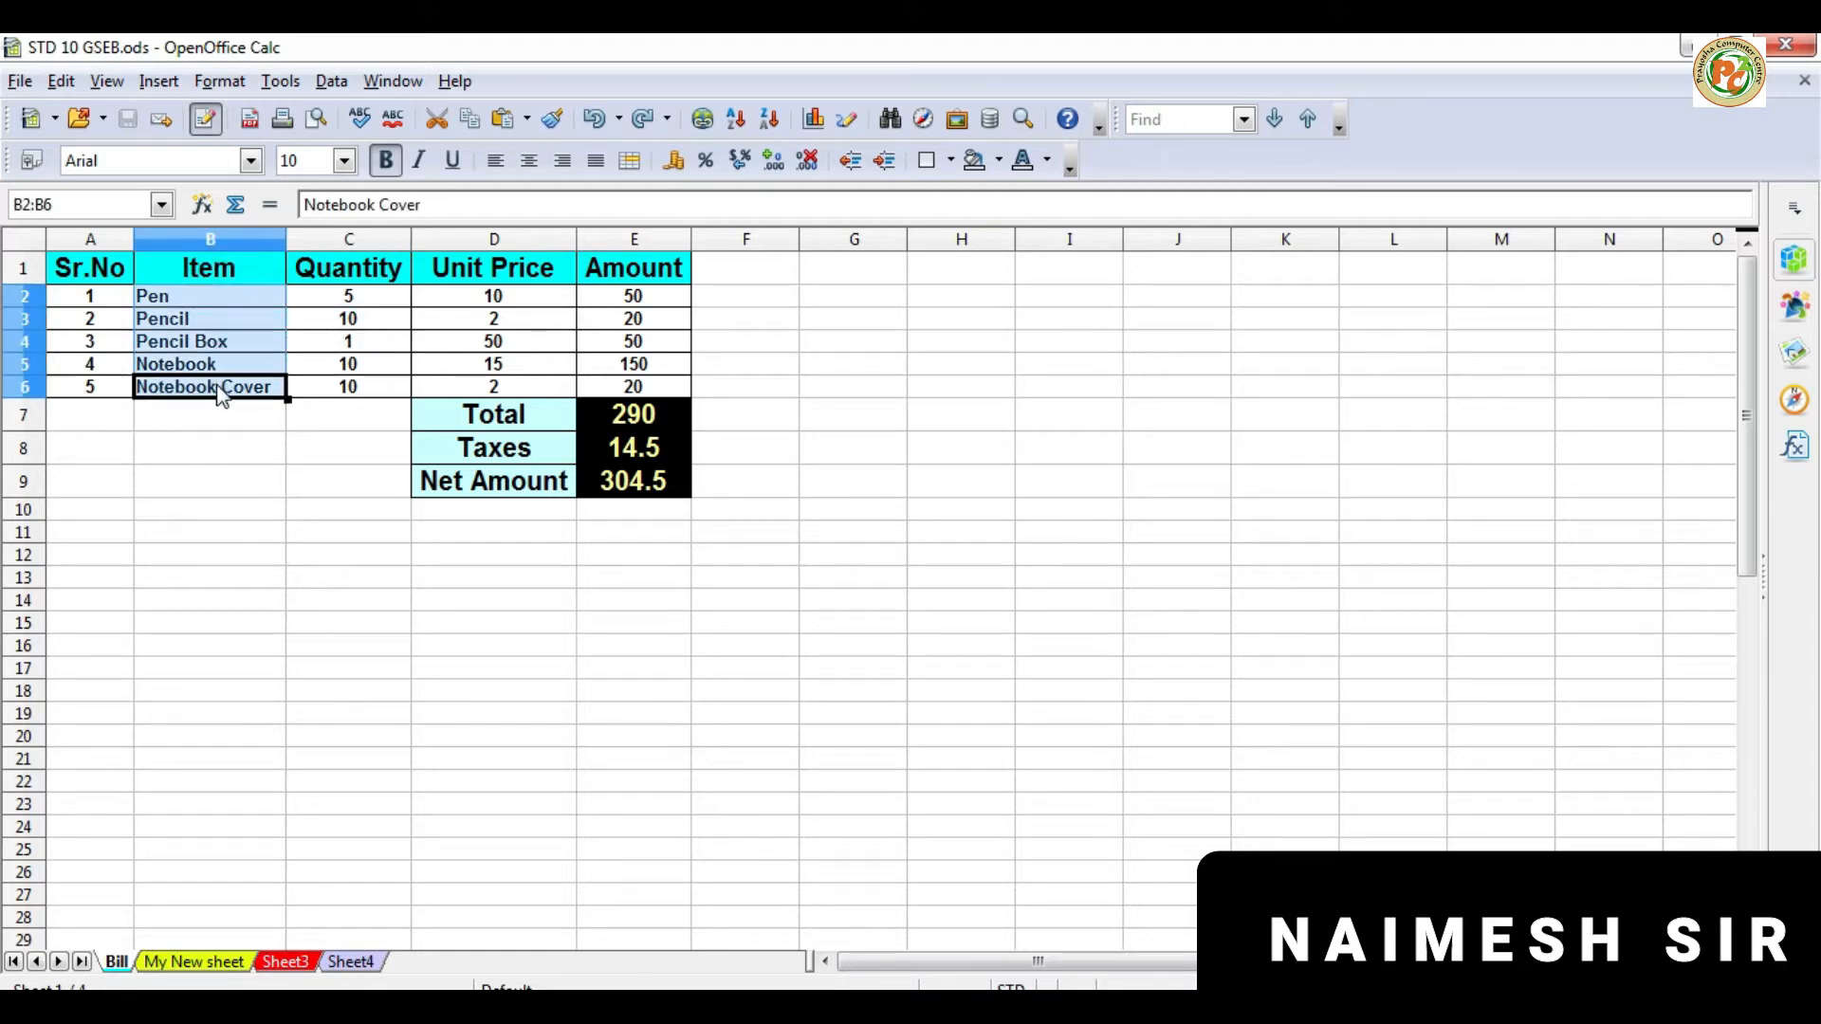
click(232, 343)
mouse_move(89, 319)
mouse_down()
mouse_move(429, 343)
mouse_move(670, 334)
mouse_up()
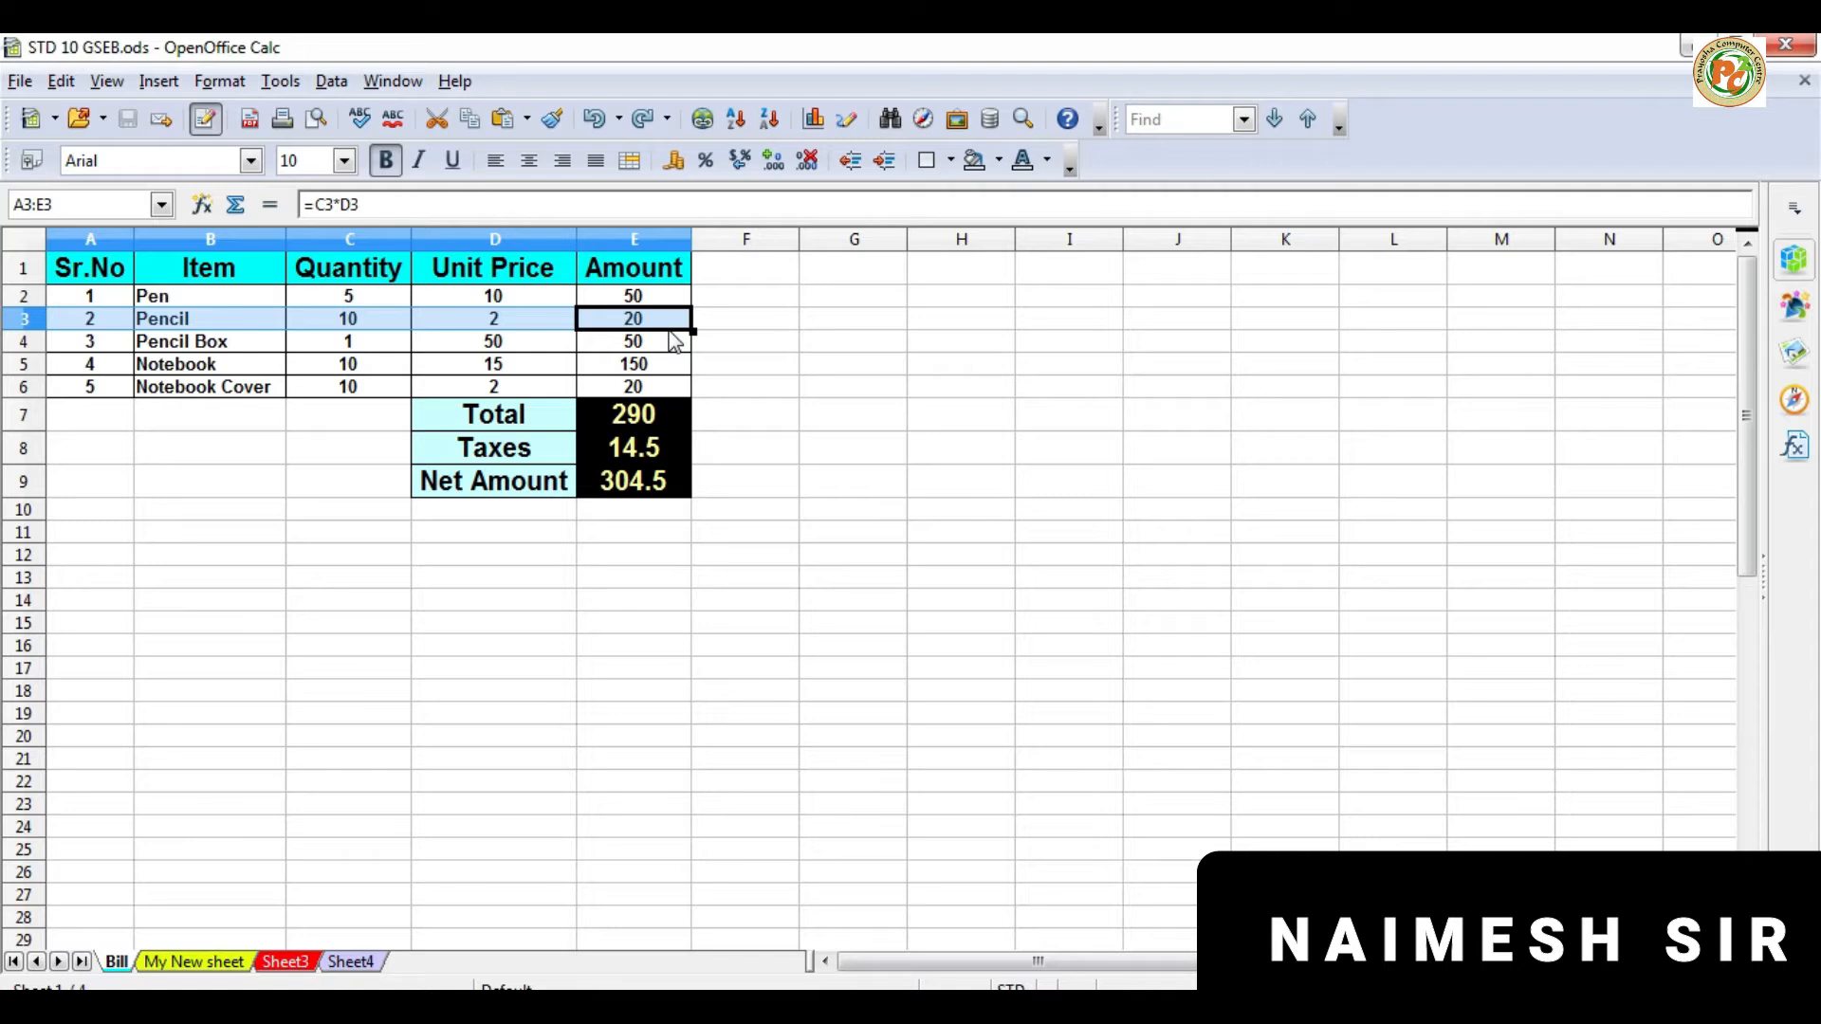
click(347, 390)
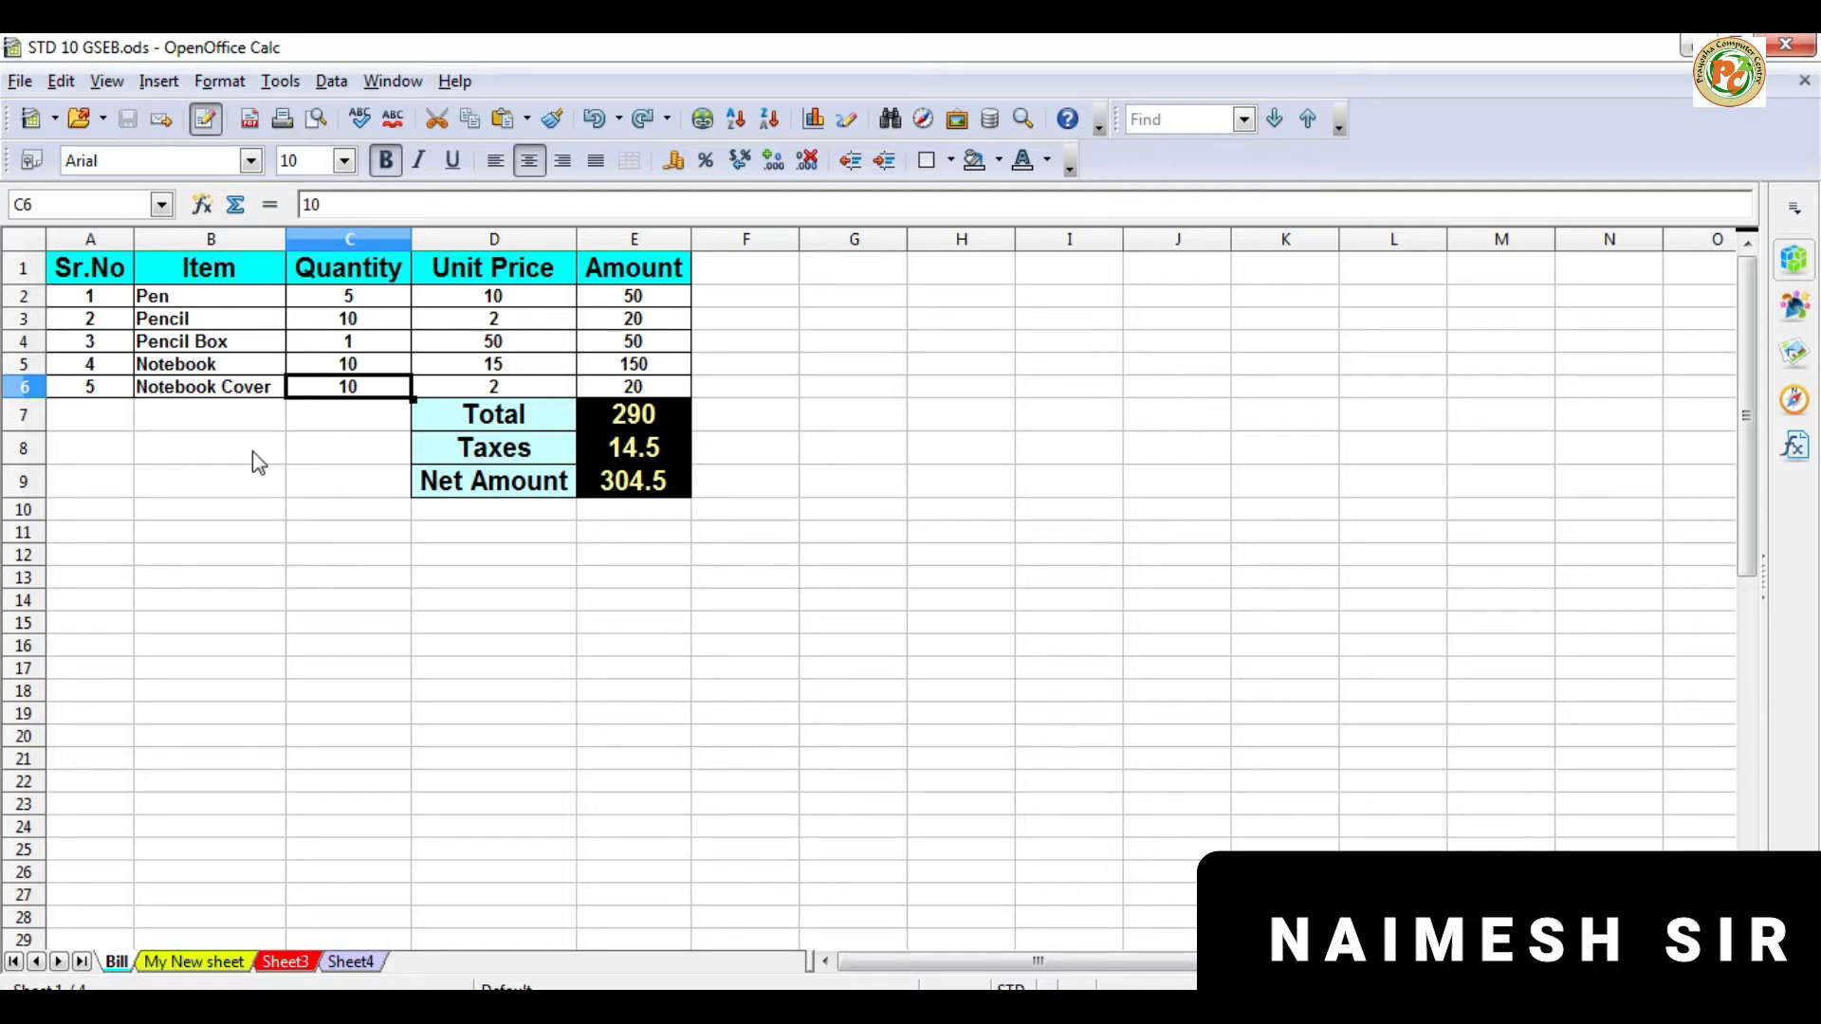
Step: Open the Delete Contents options for the Notebook Cover cell B6 and toggle Delete all on and off
click(166, 391)
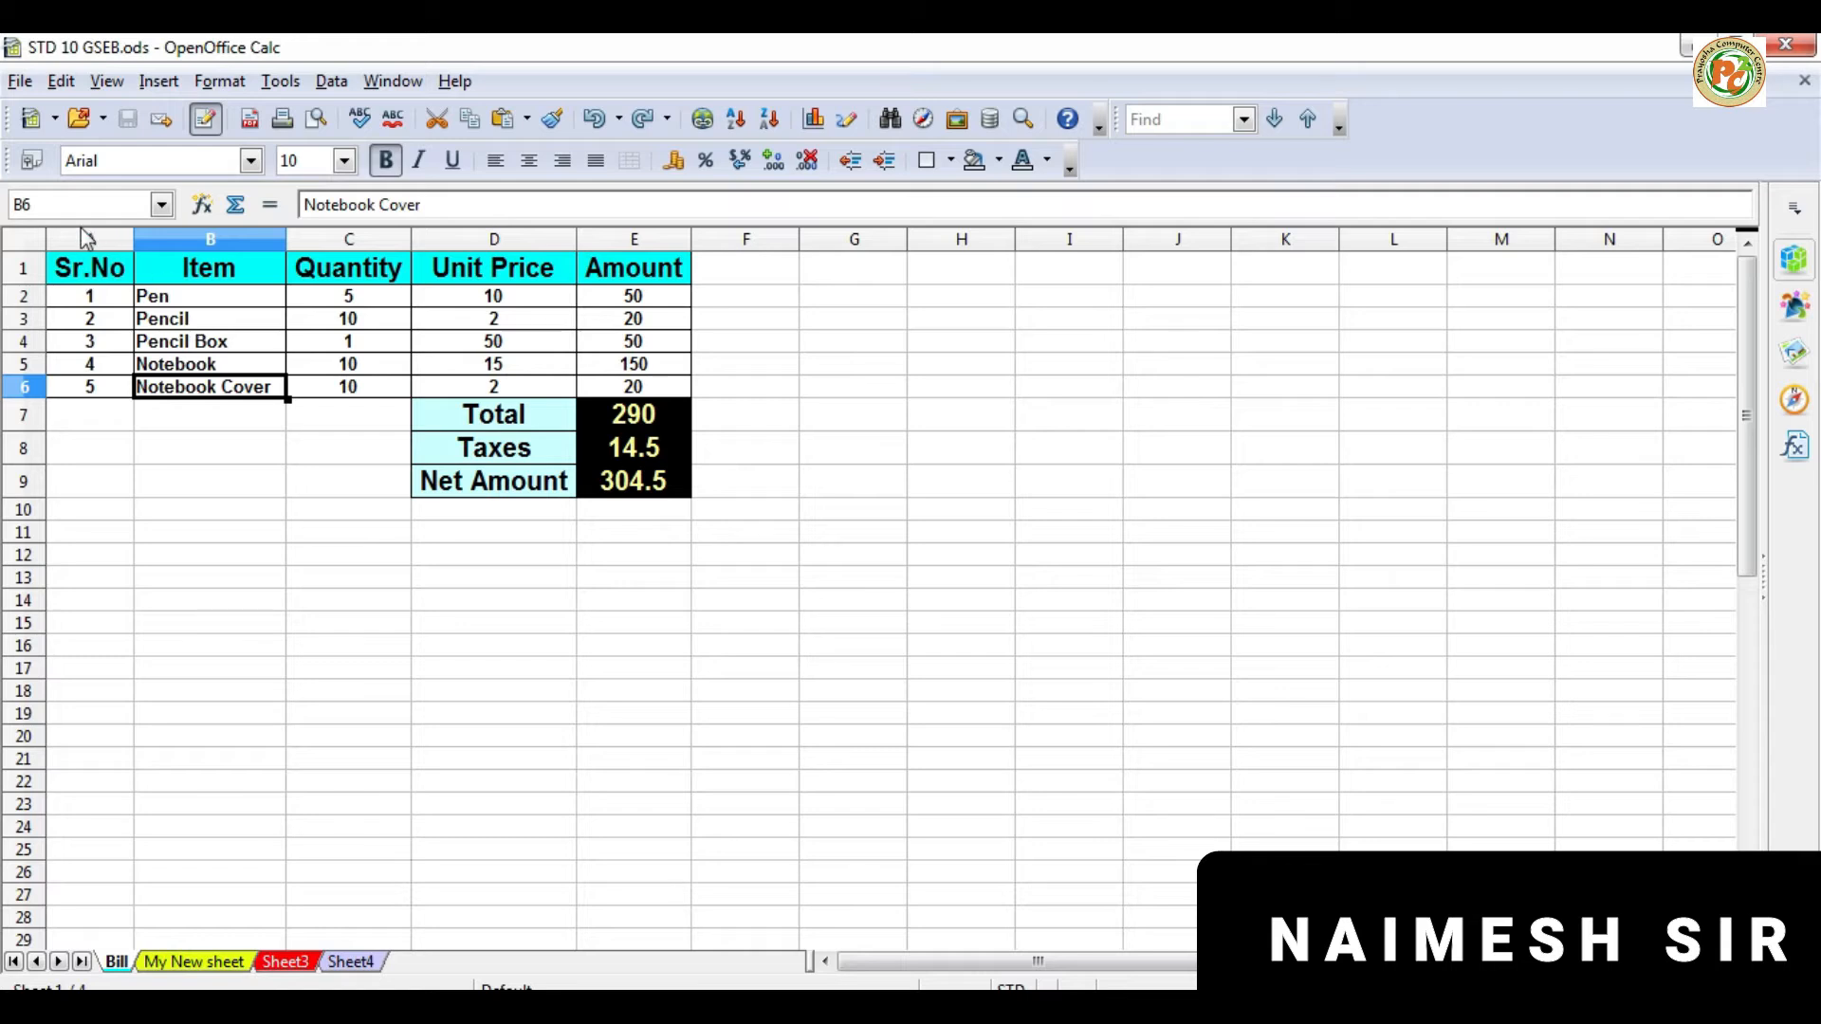
click(218, 409)
click(194, 385)
click(203, 410)
click(190, 362)
click(205, 386)
key(Delete)
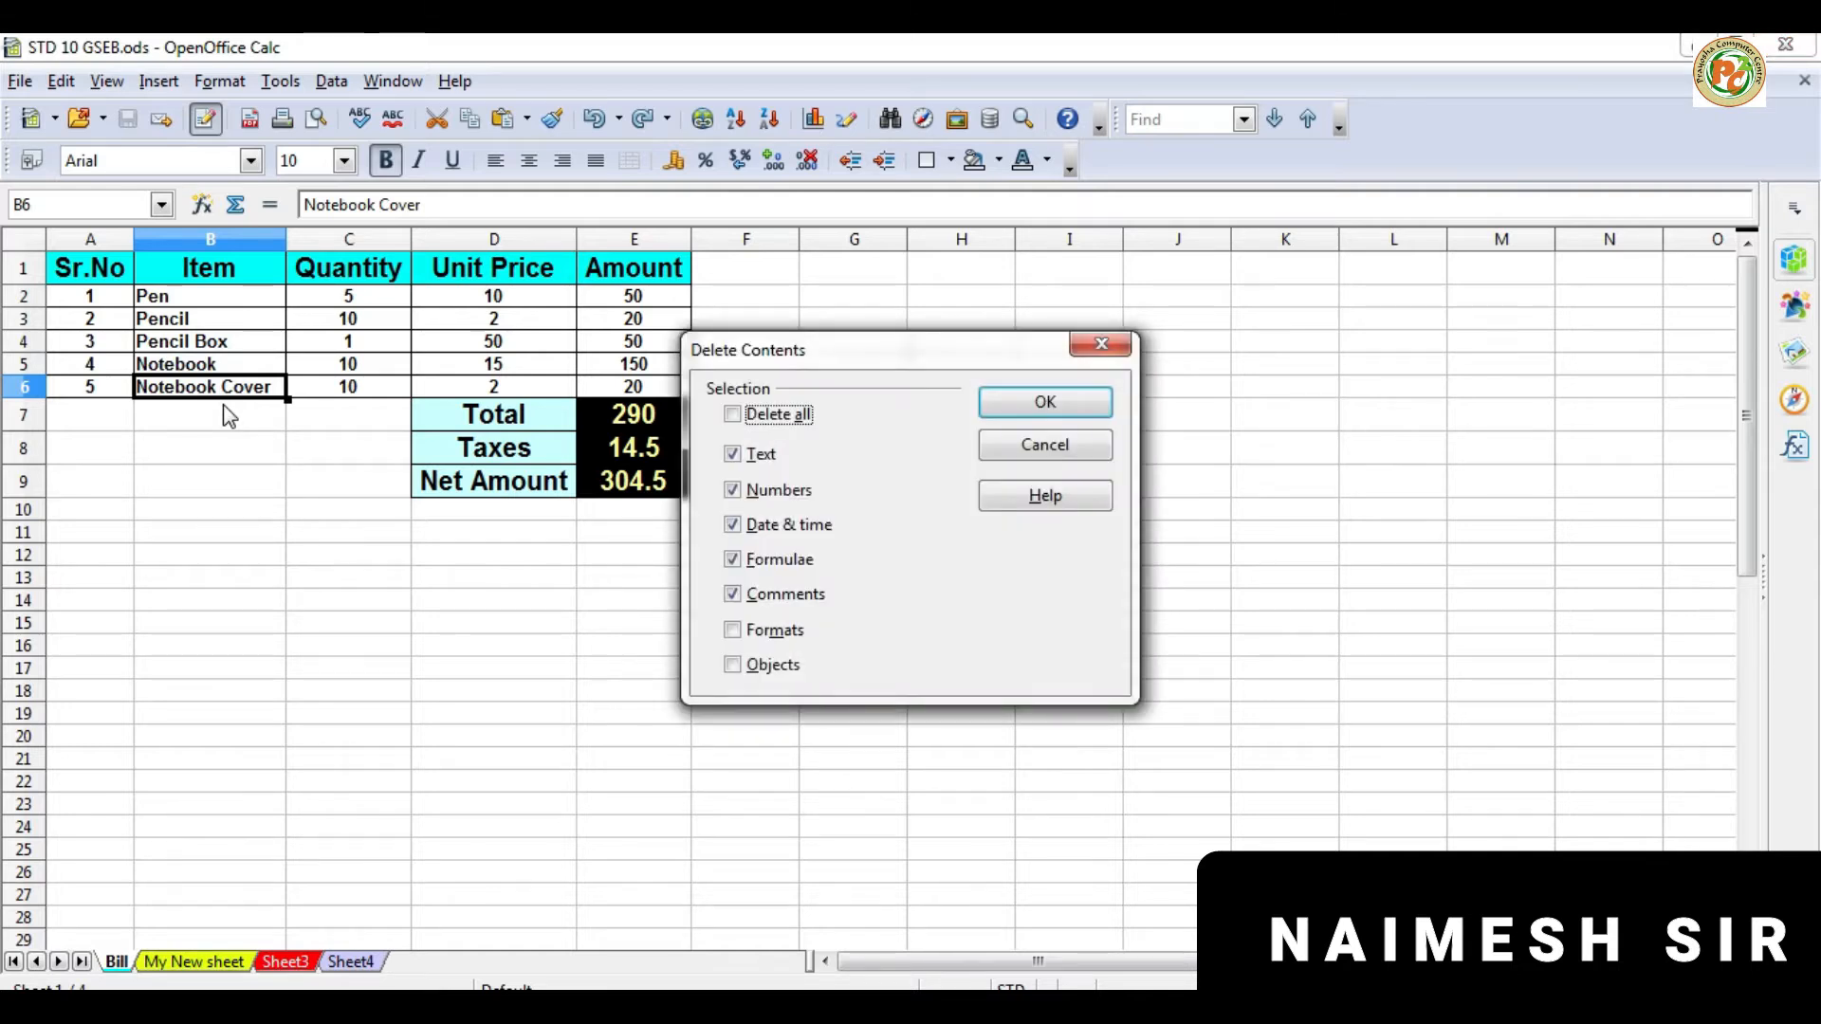
drag(806, 354, 629, 580)
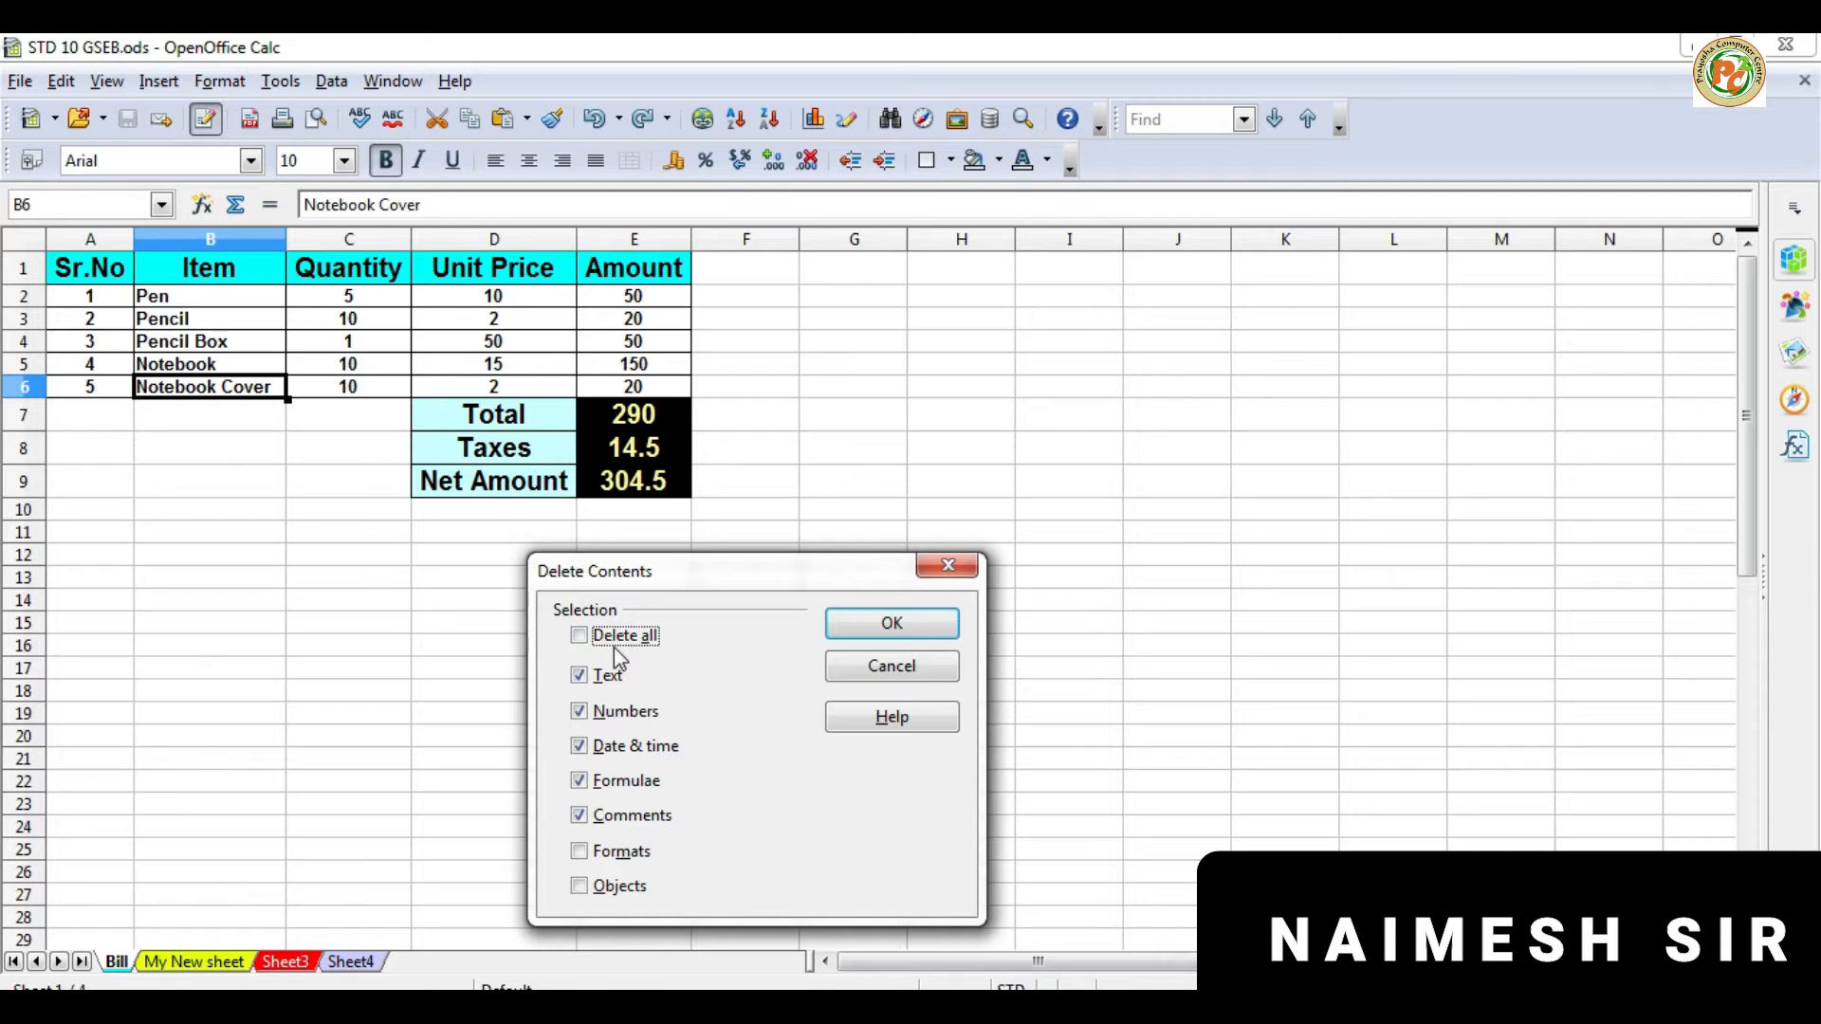
click(579, 637)
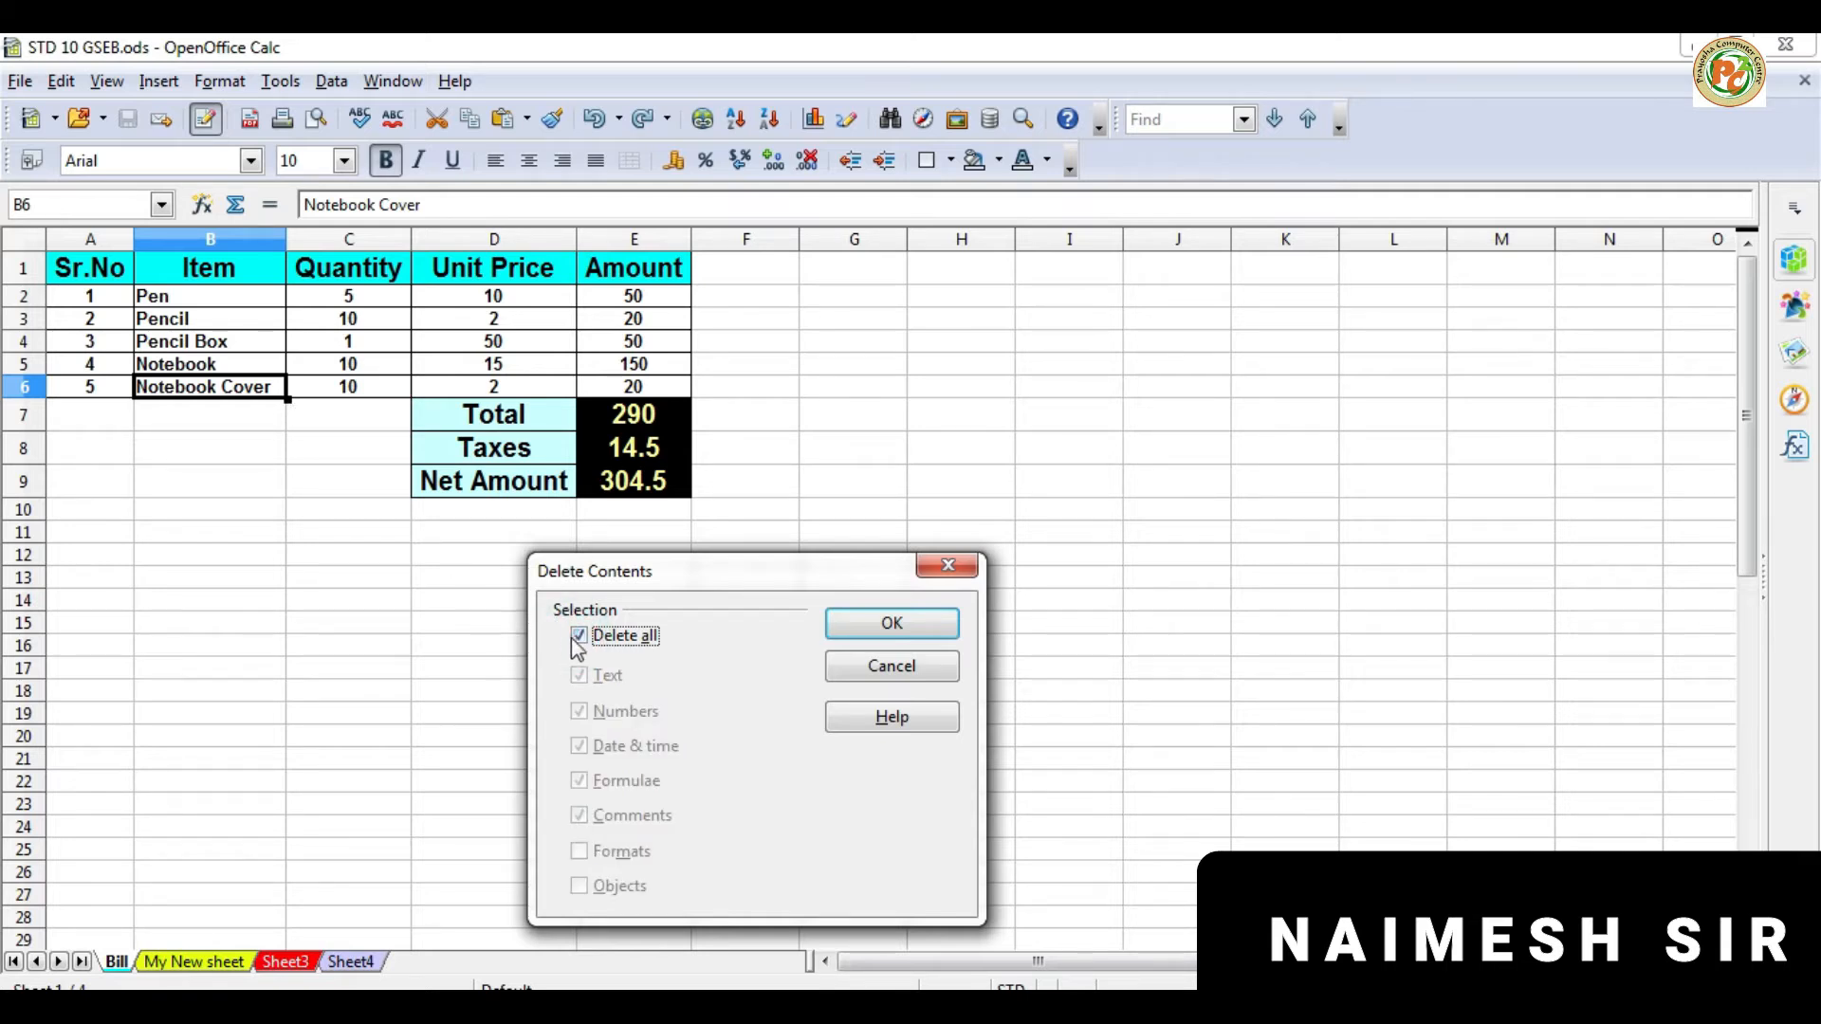
click(580, 636)
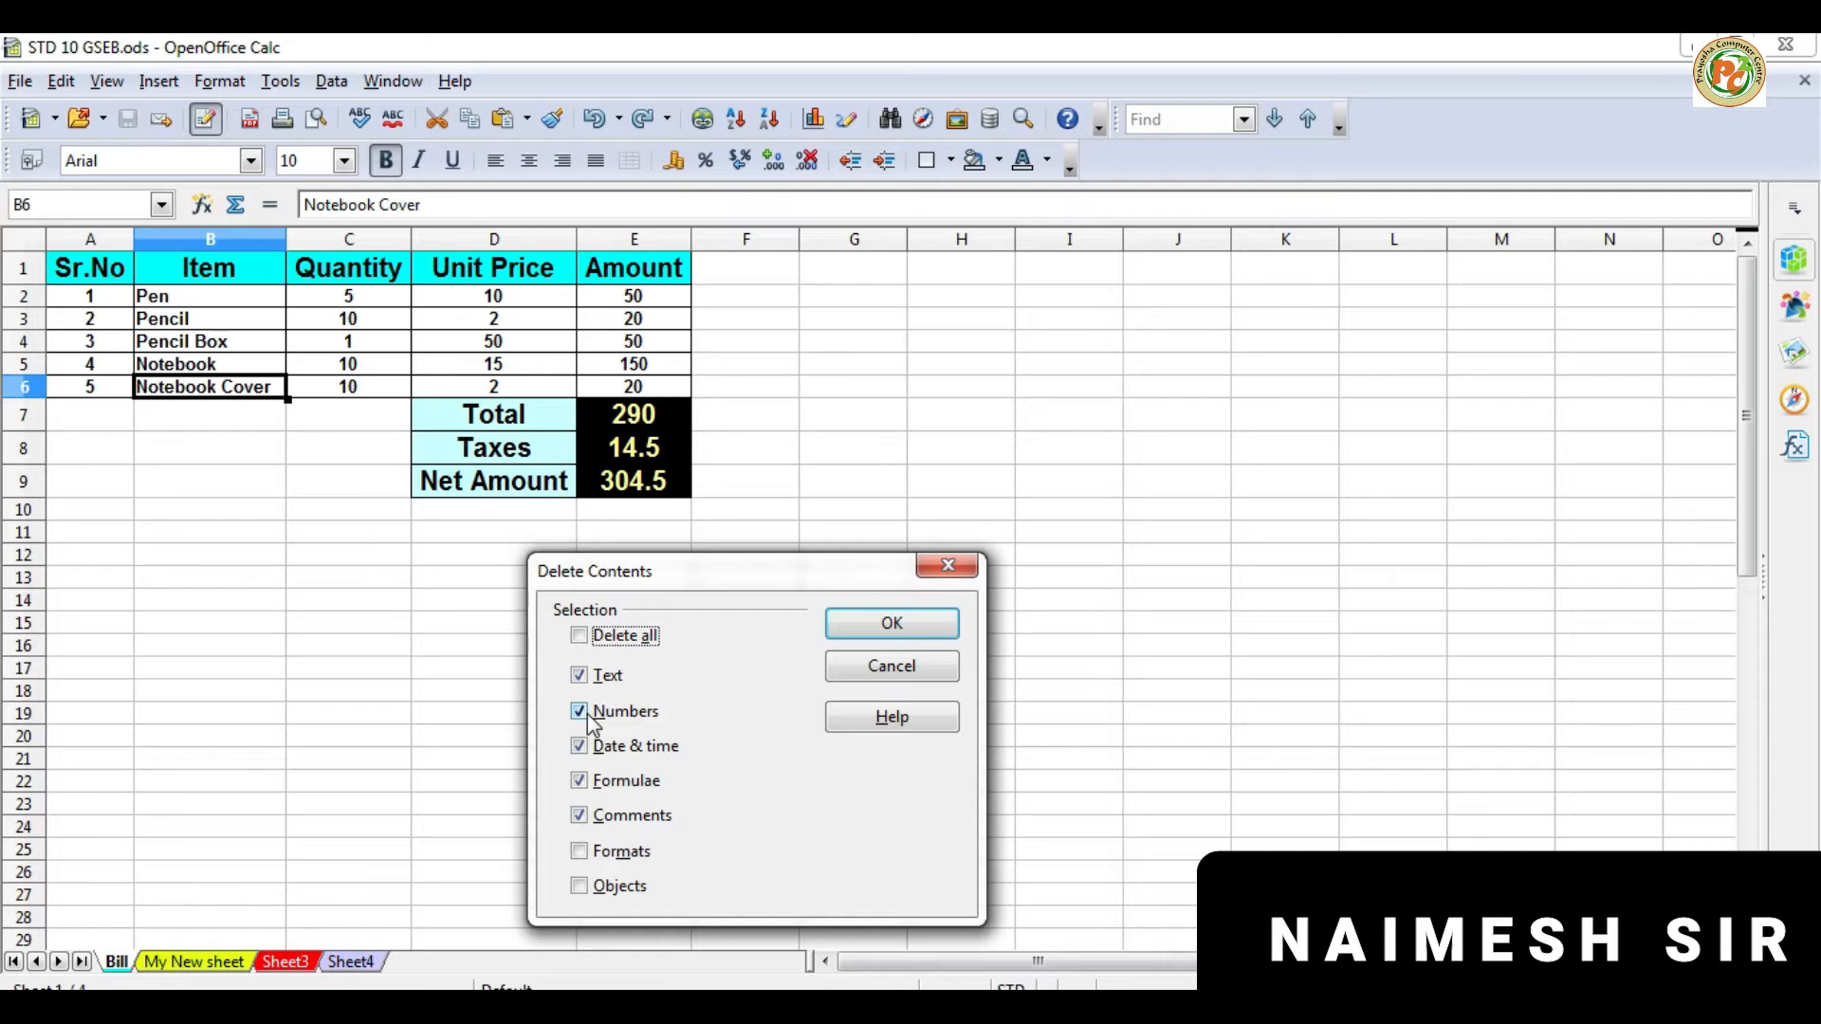
Step: Restrict the contents to delete from cell B6 to numbers only
click(579, 674)
click(579, 745)
click(580, 780)
click(580, 815)
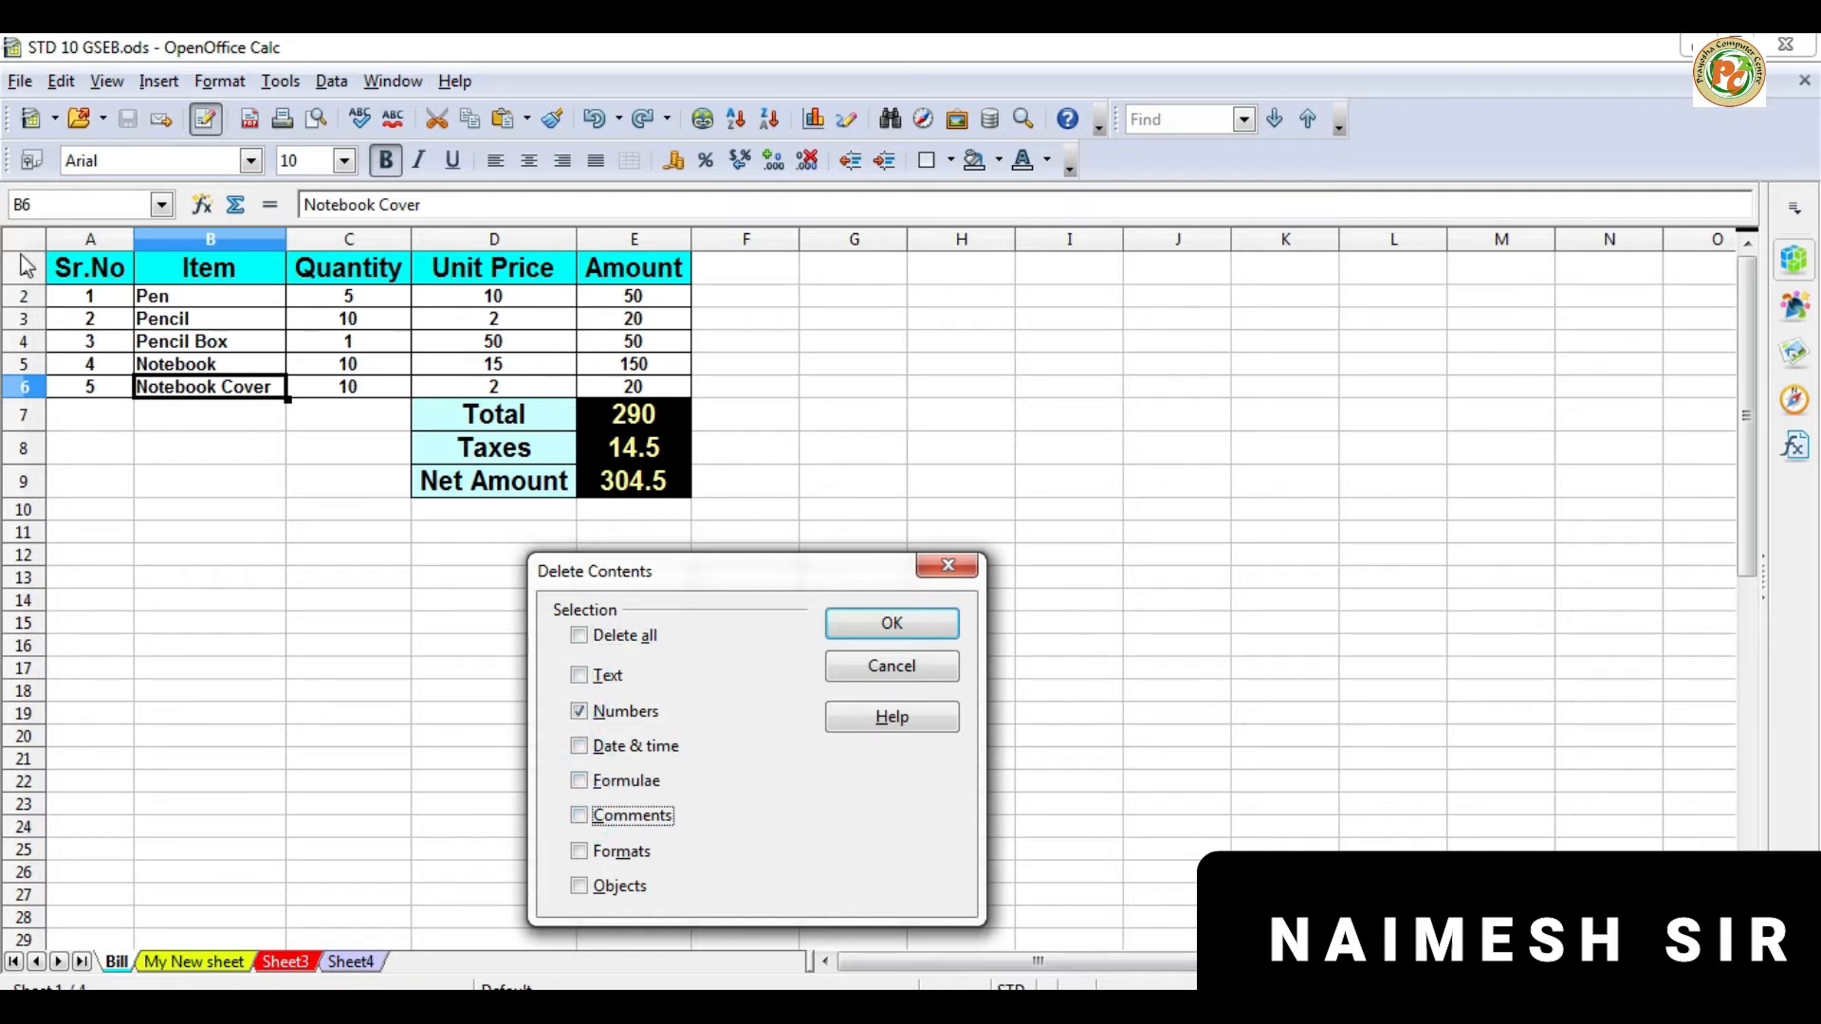
Step: Delete text, numbers, date and time, formulae, comments, formats and objects from cell B6
click(579, 674)
click(580, 746)
click(580, 779)
click(580, 815)
click(580, 851)
click(580, 885)
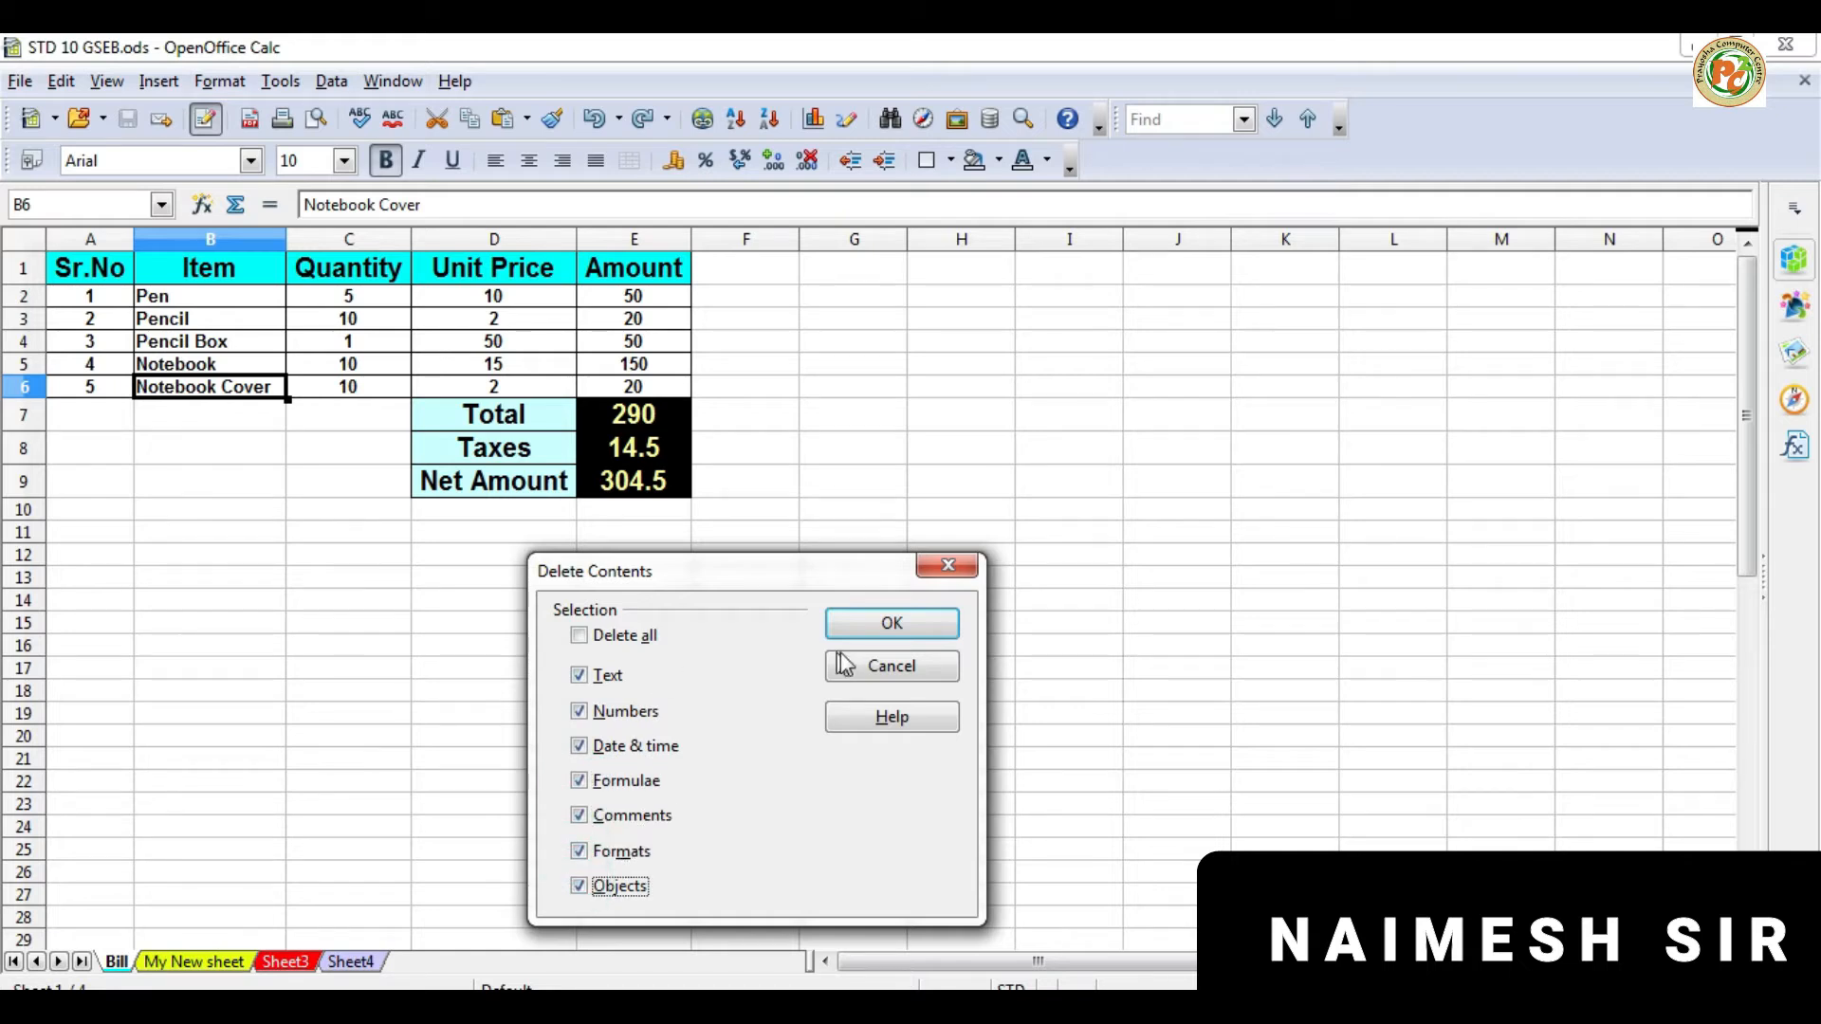
click(857, 626)
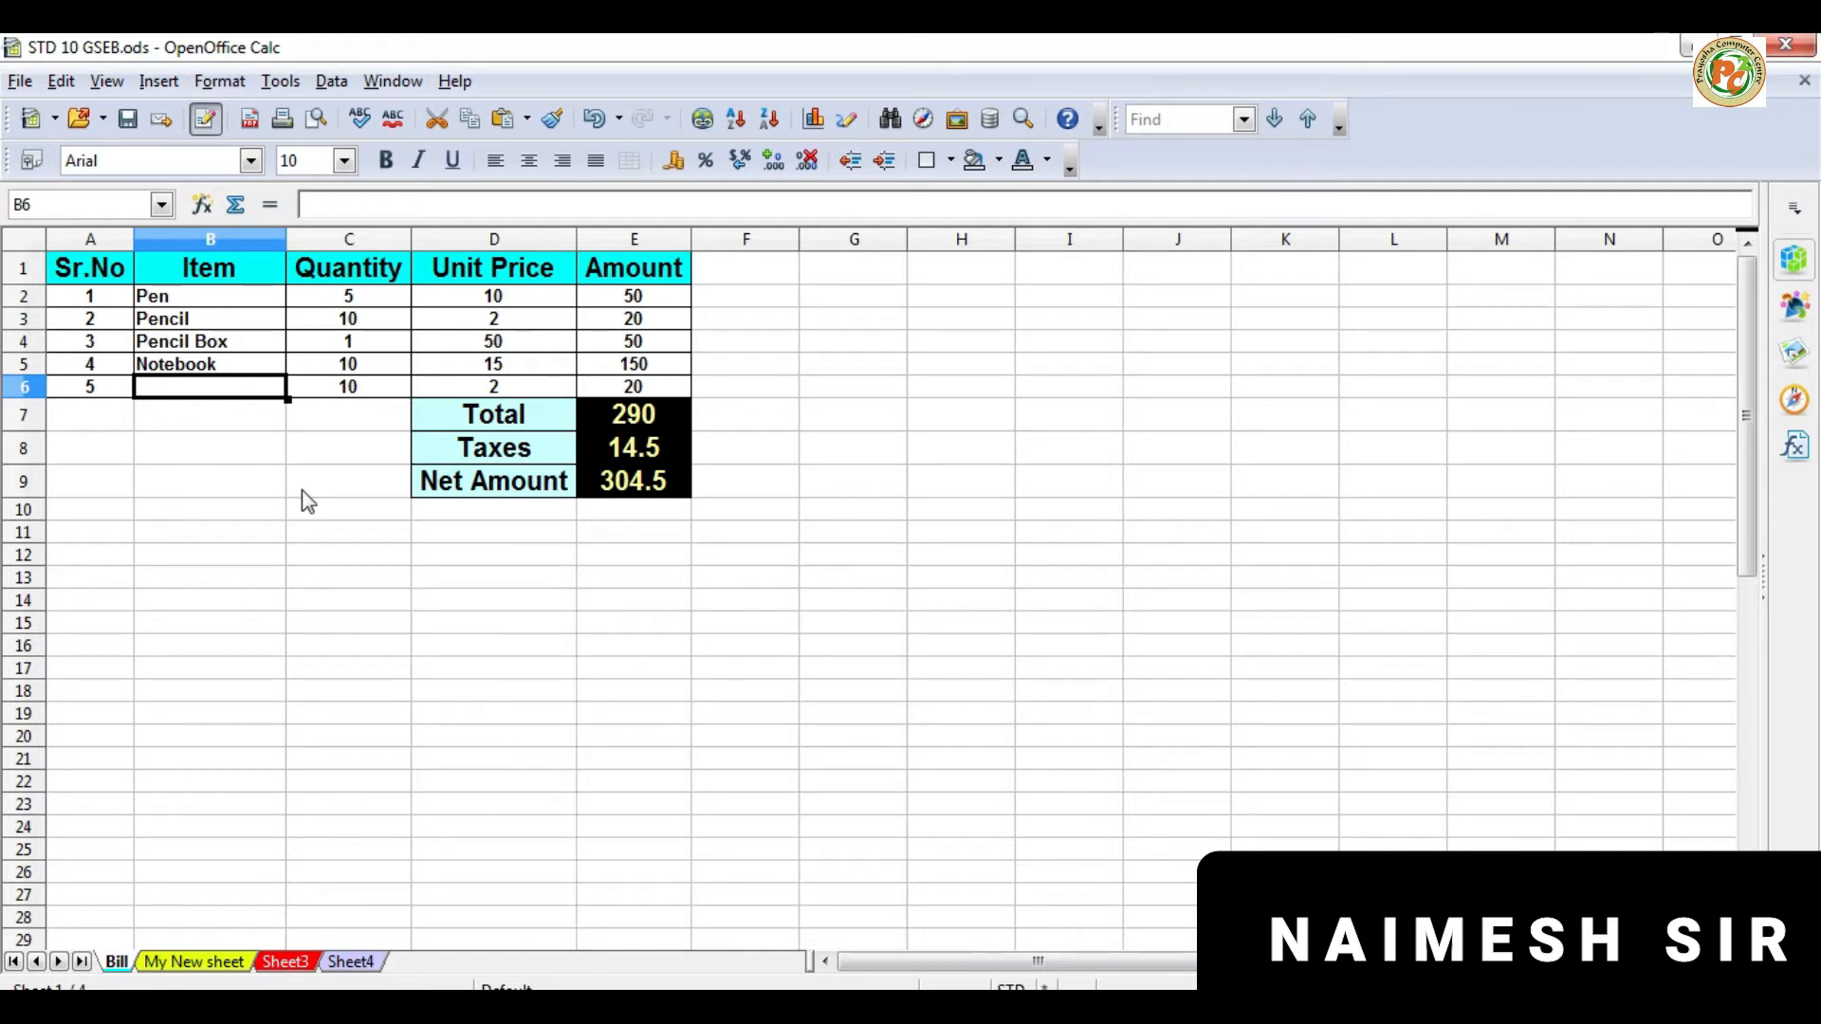
Step: Enter Notebook 3 as the fifth item in cell B6
text(Notebook)
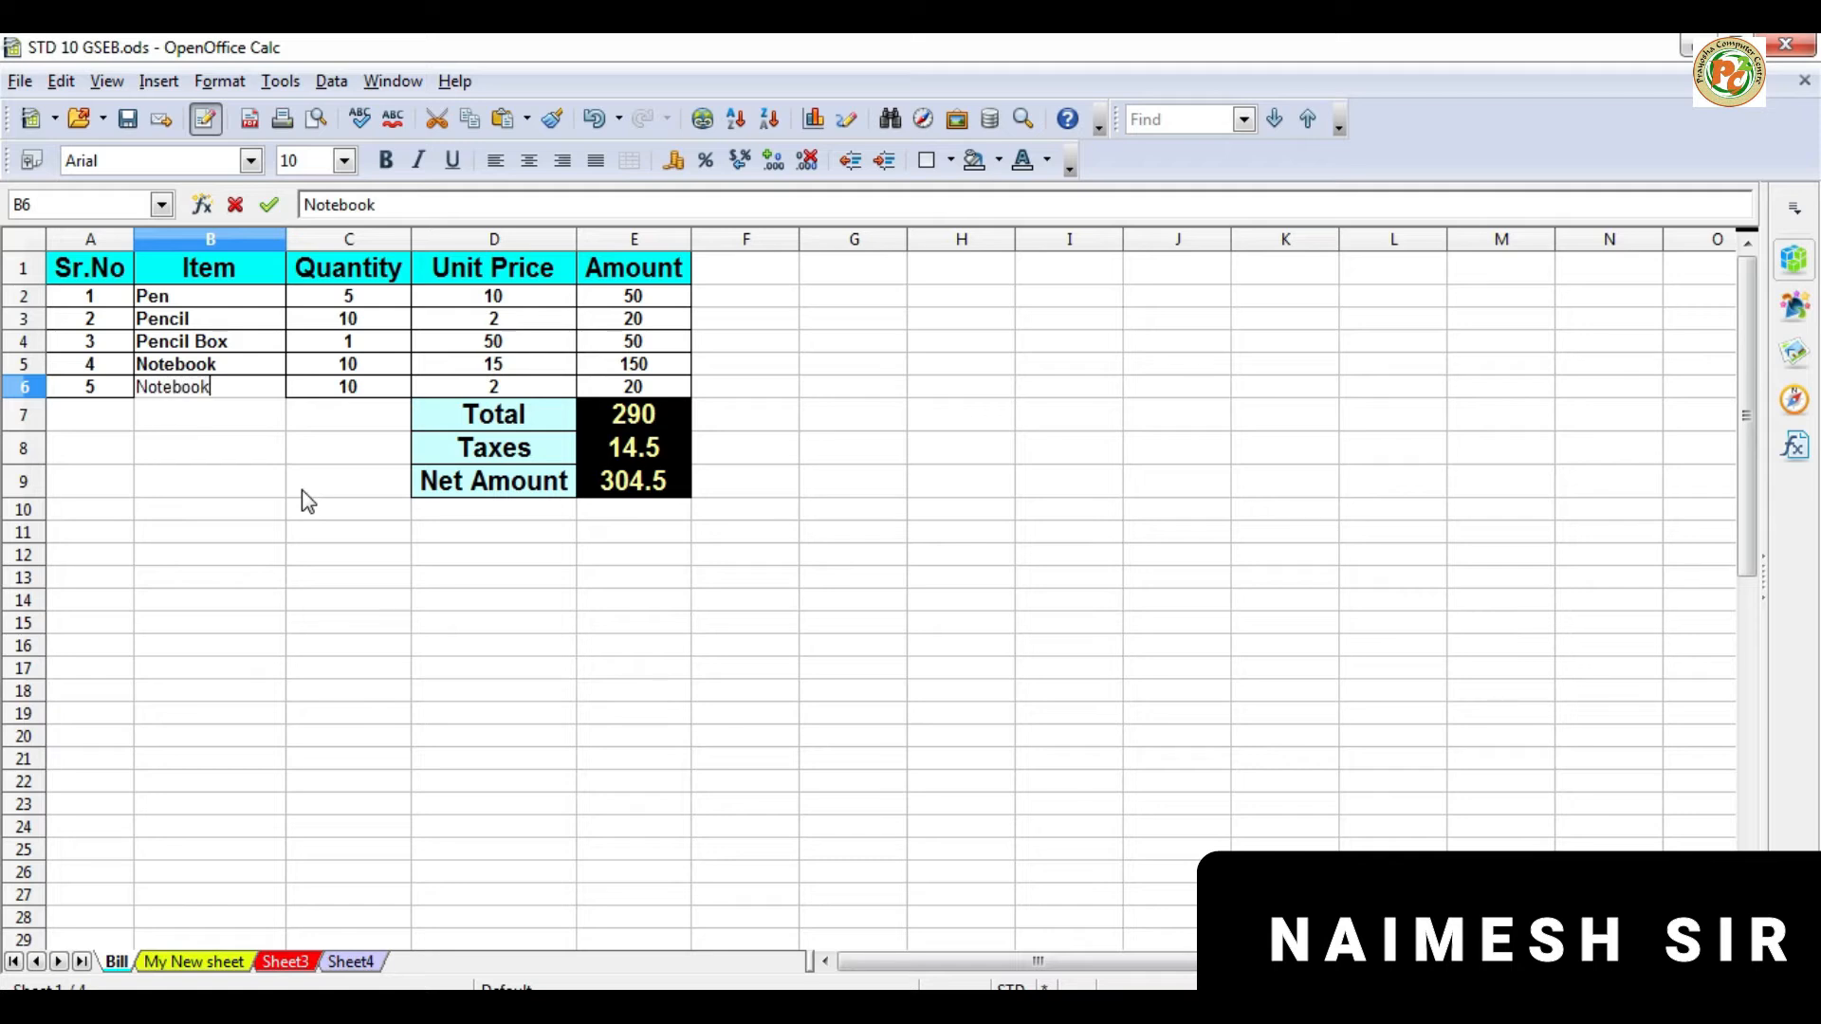
text( 3)
key(Return)
key(Up)
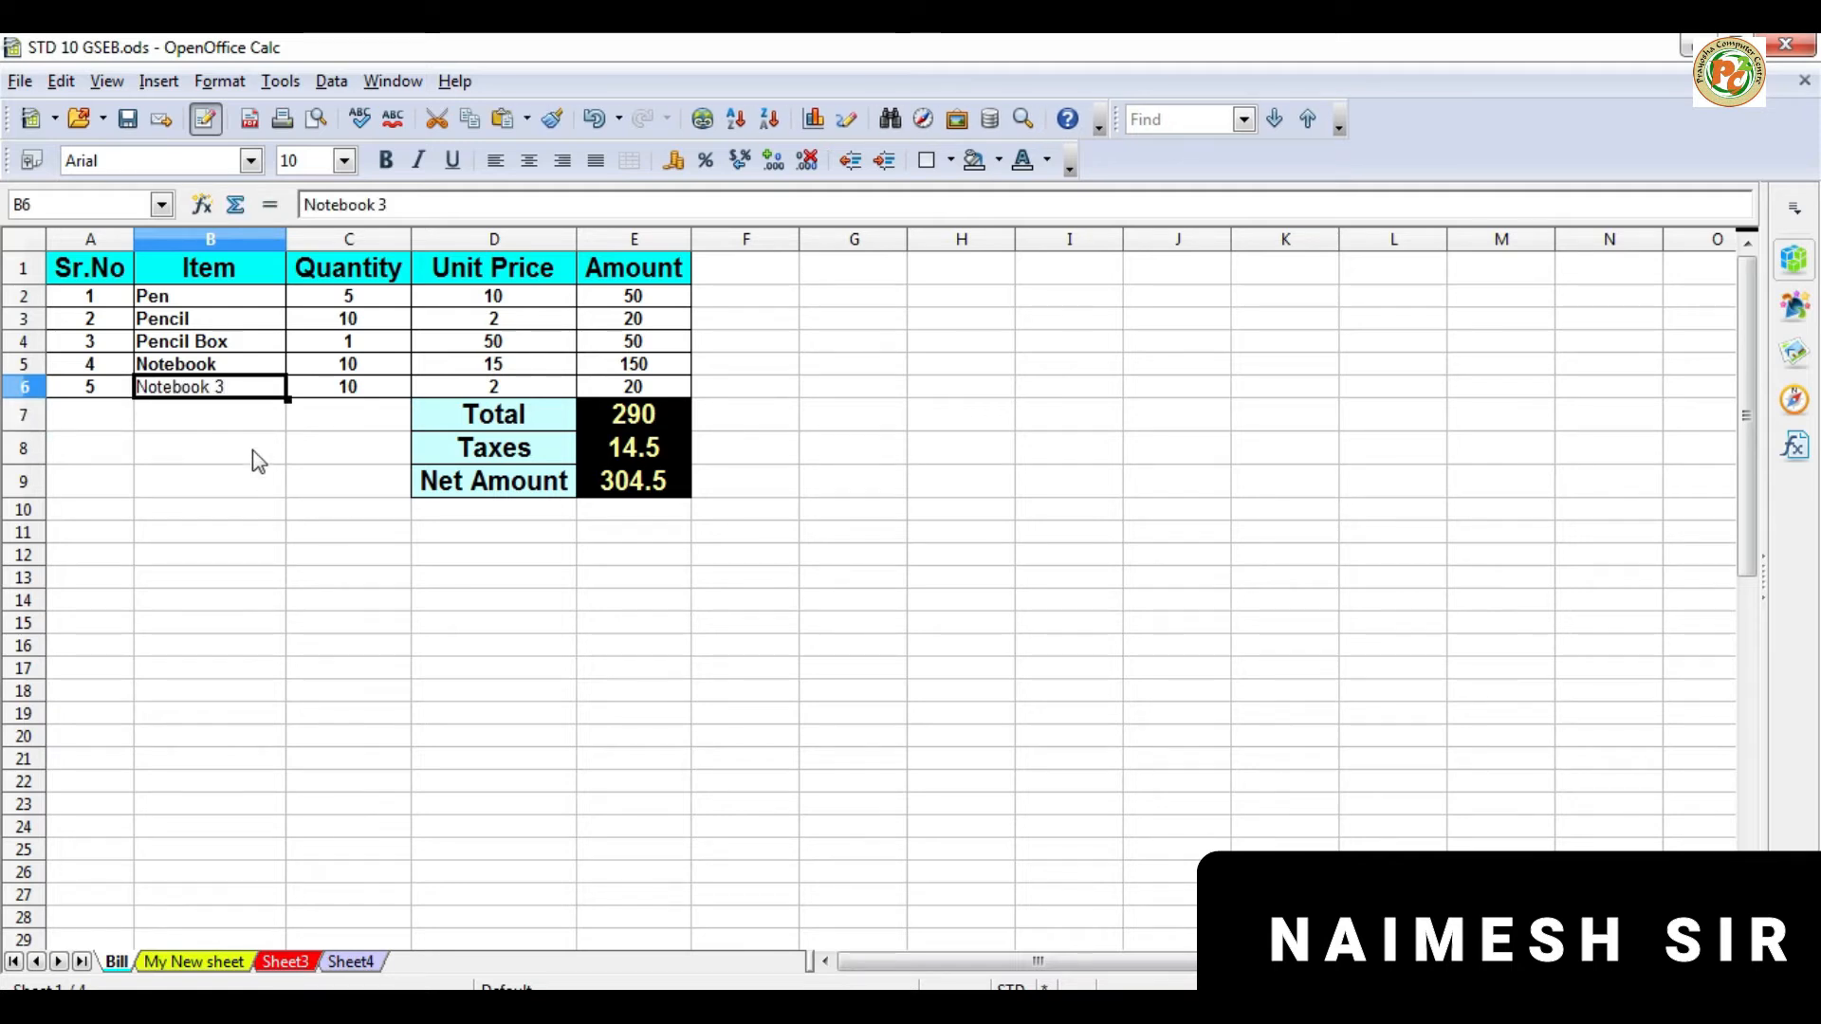
Step: Delete only the text from cell B6, leaving out every other content type including formats and objects
key(BackSpace)
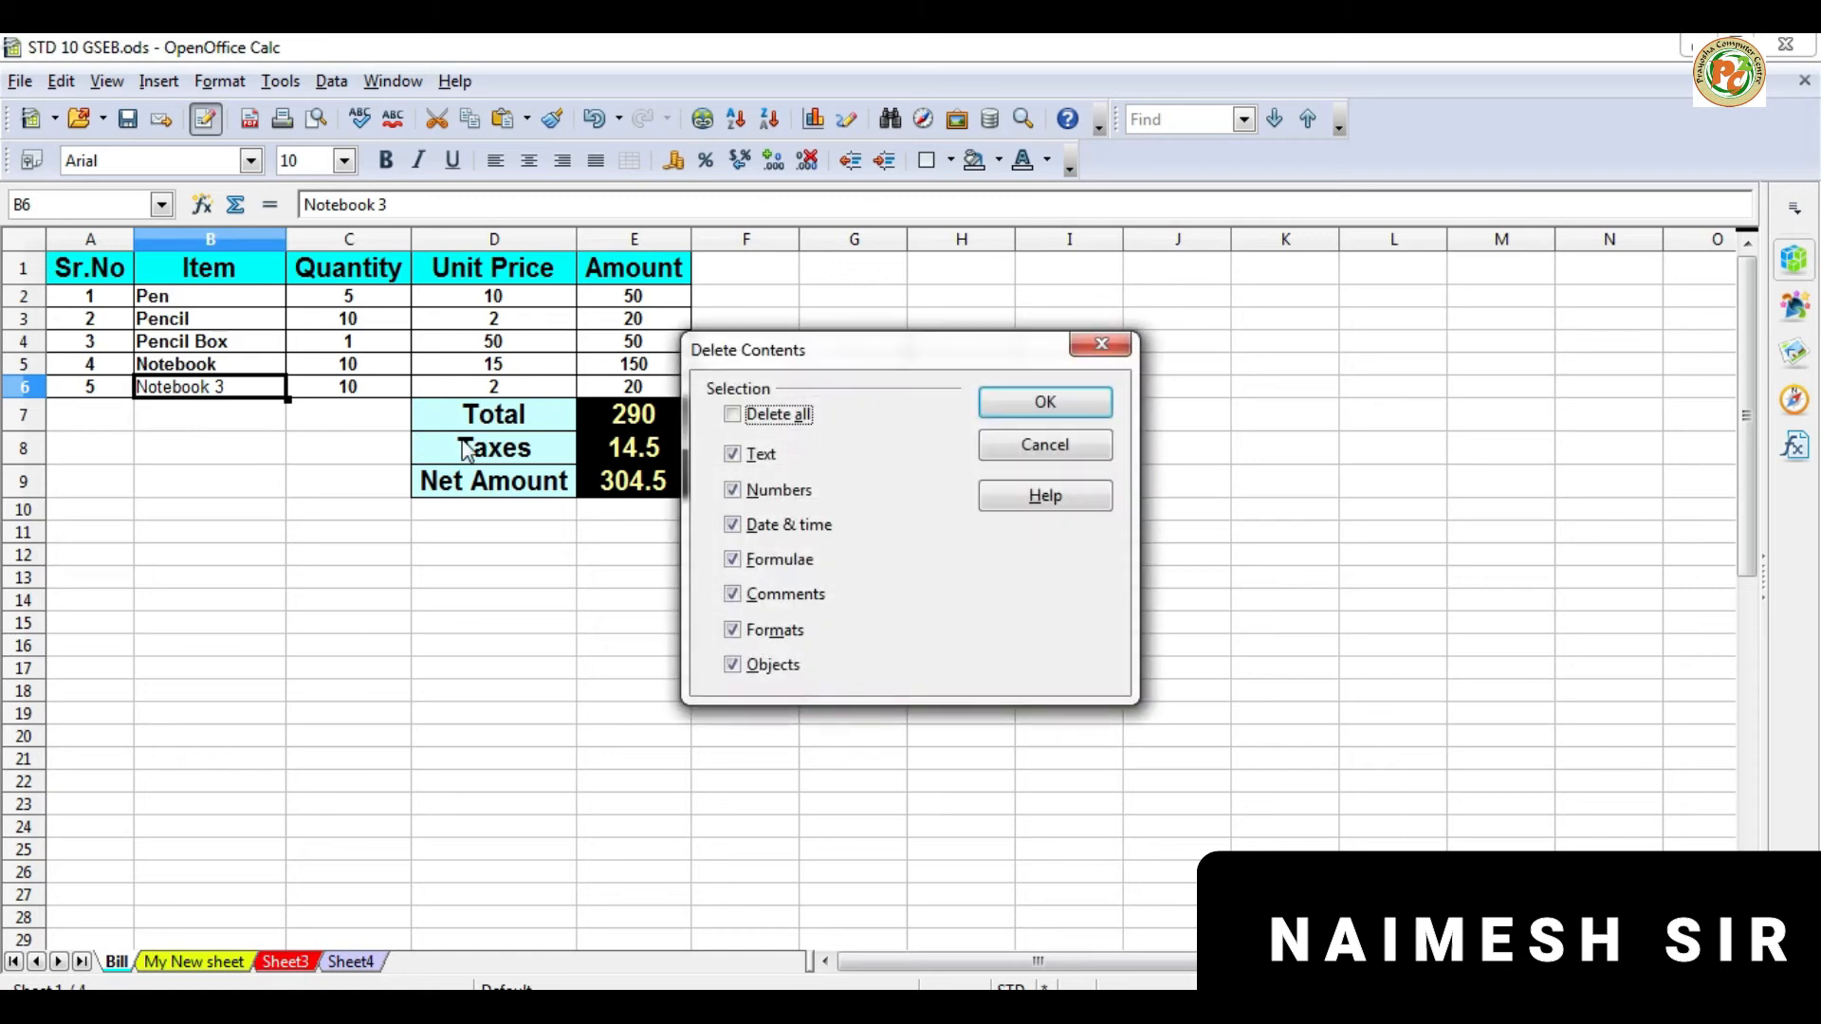
click(732, 490)
click(732, 525)
click(733, 559)
click(732, 594)
click(732, 630)
click(732, 664)
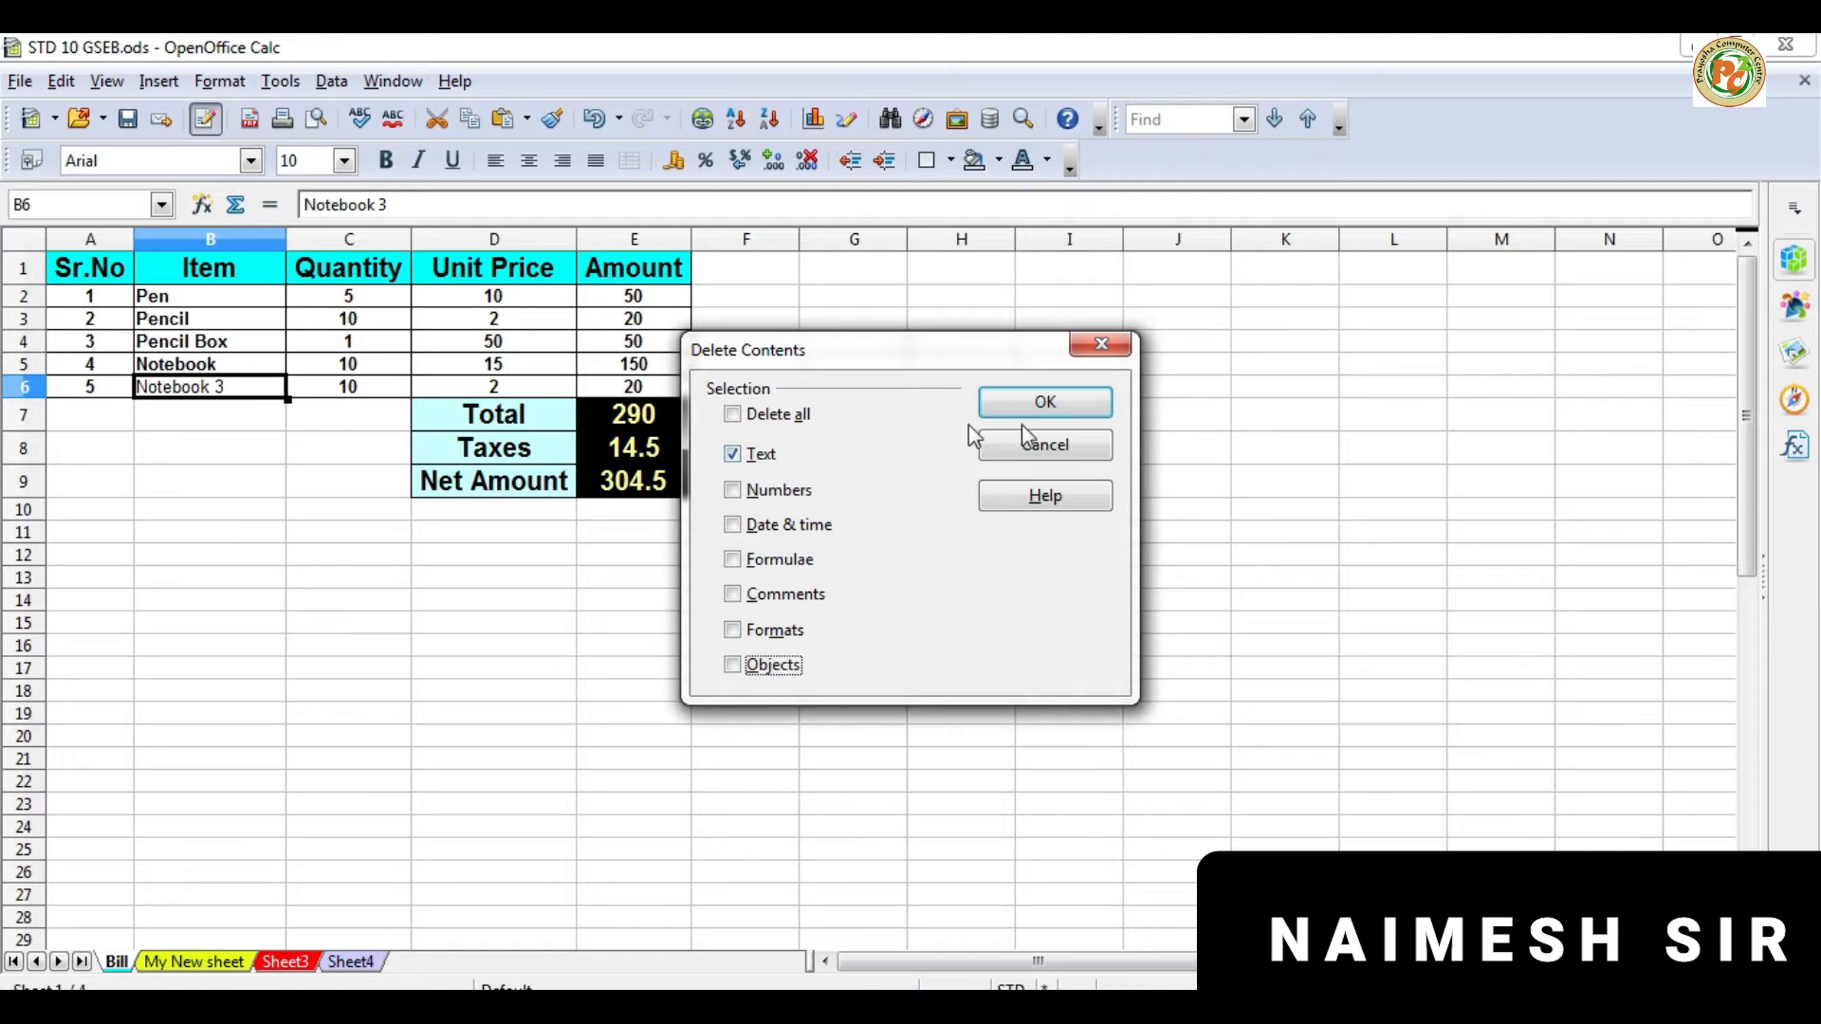
click(1045, 402)
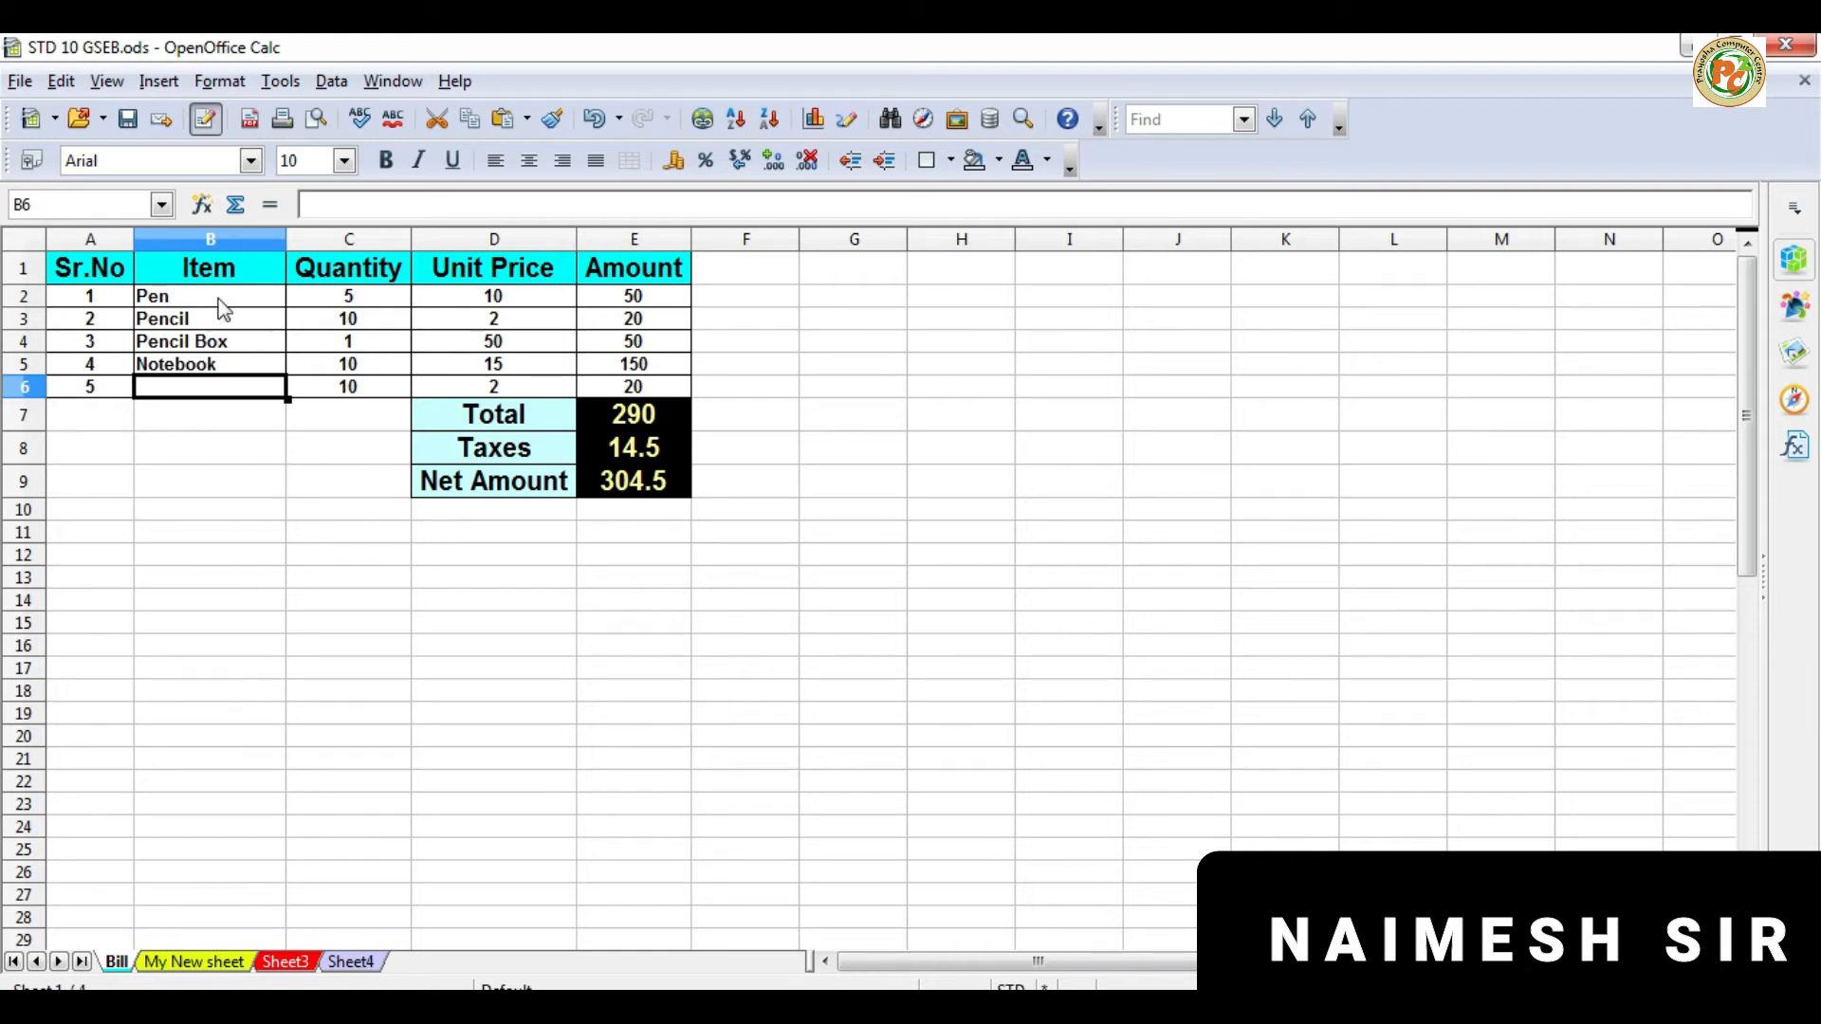
Step: Undo the text deletion in cell B6 and delete the cell's text again through Delete Contents
drag(216, 298, 219, 417)
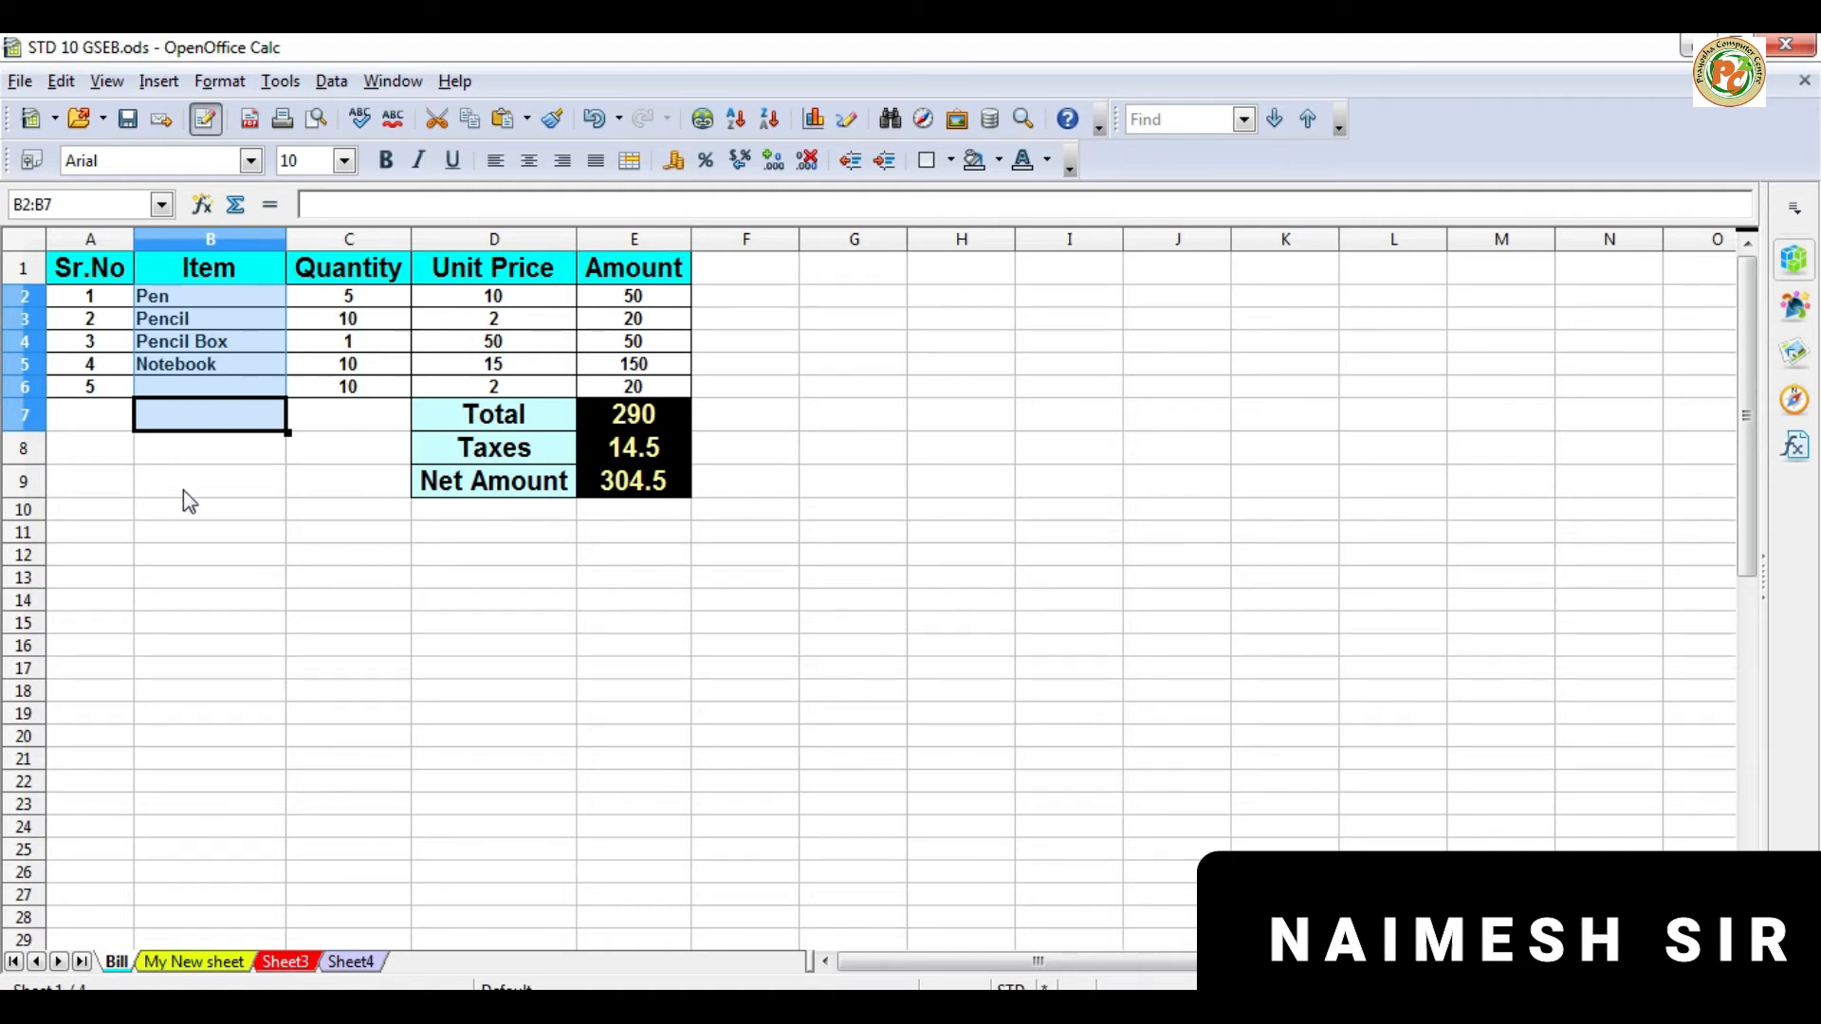
key(ctrl+z)
click(201, 389)
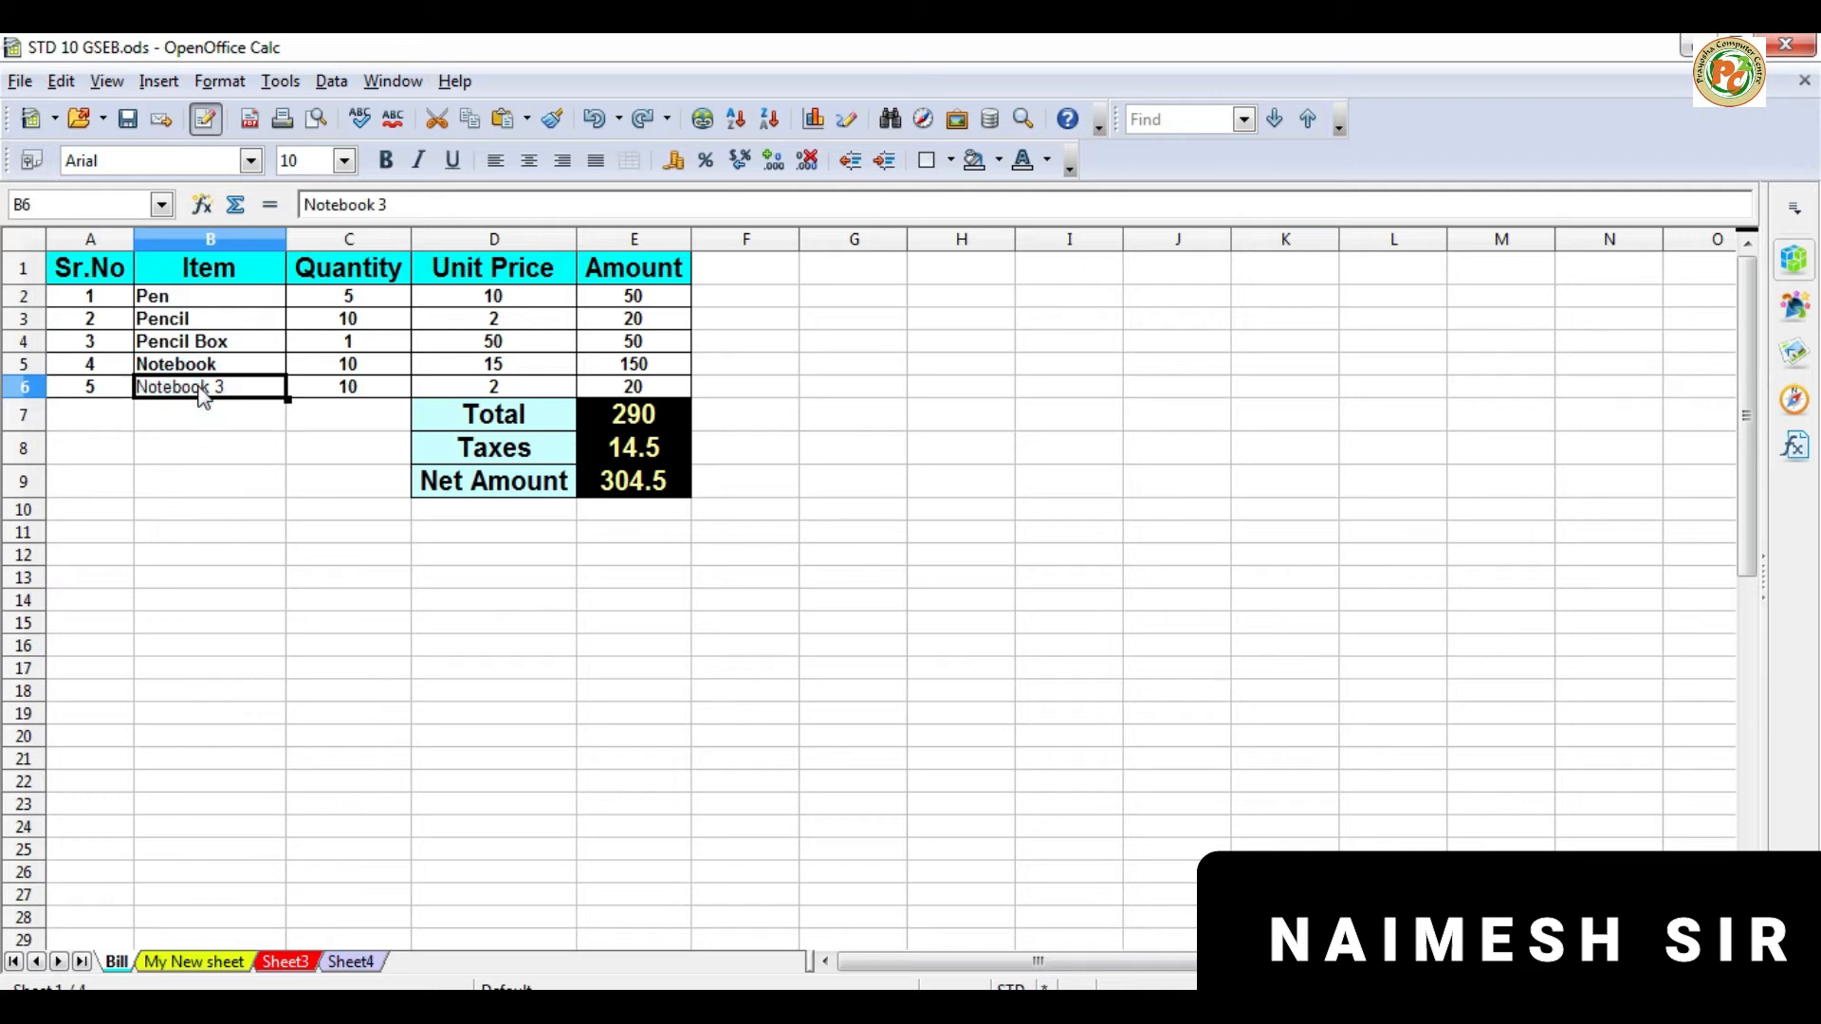
right_click(201, 392)
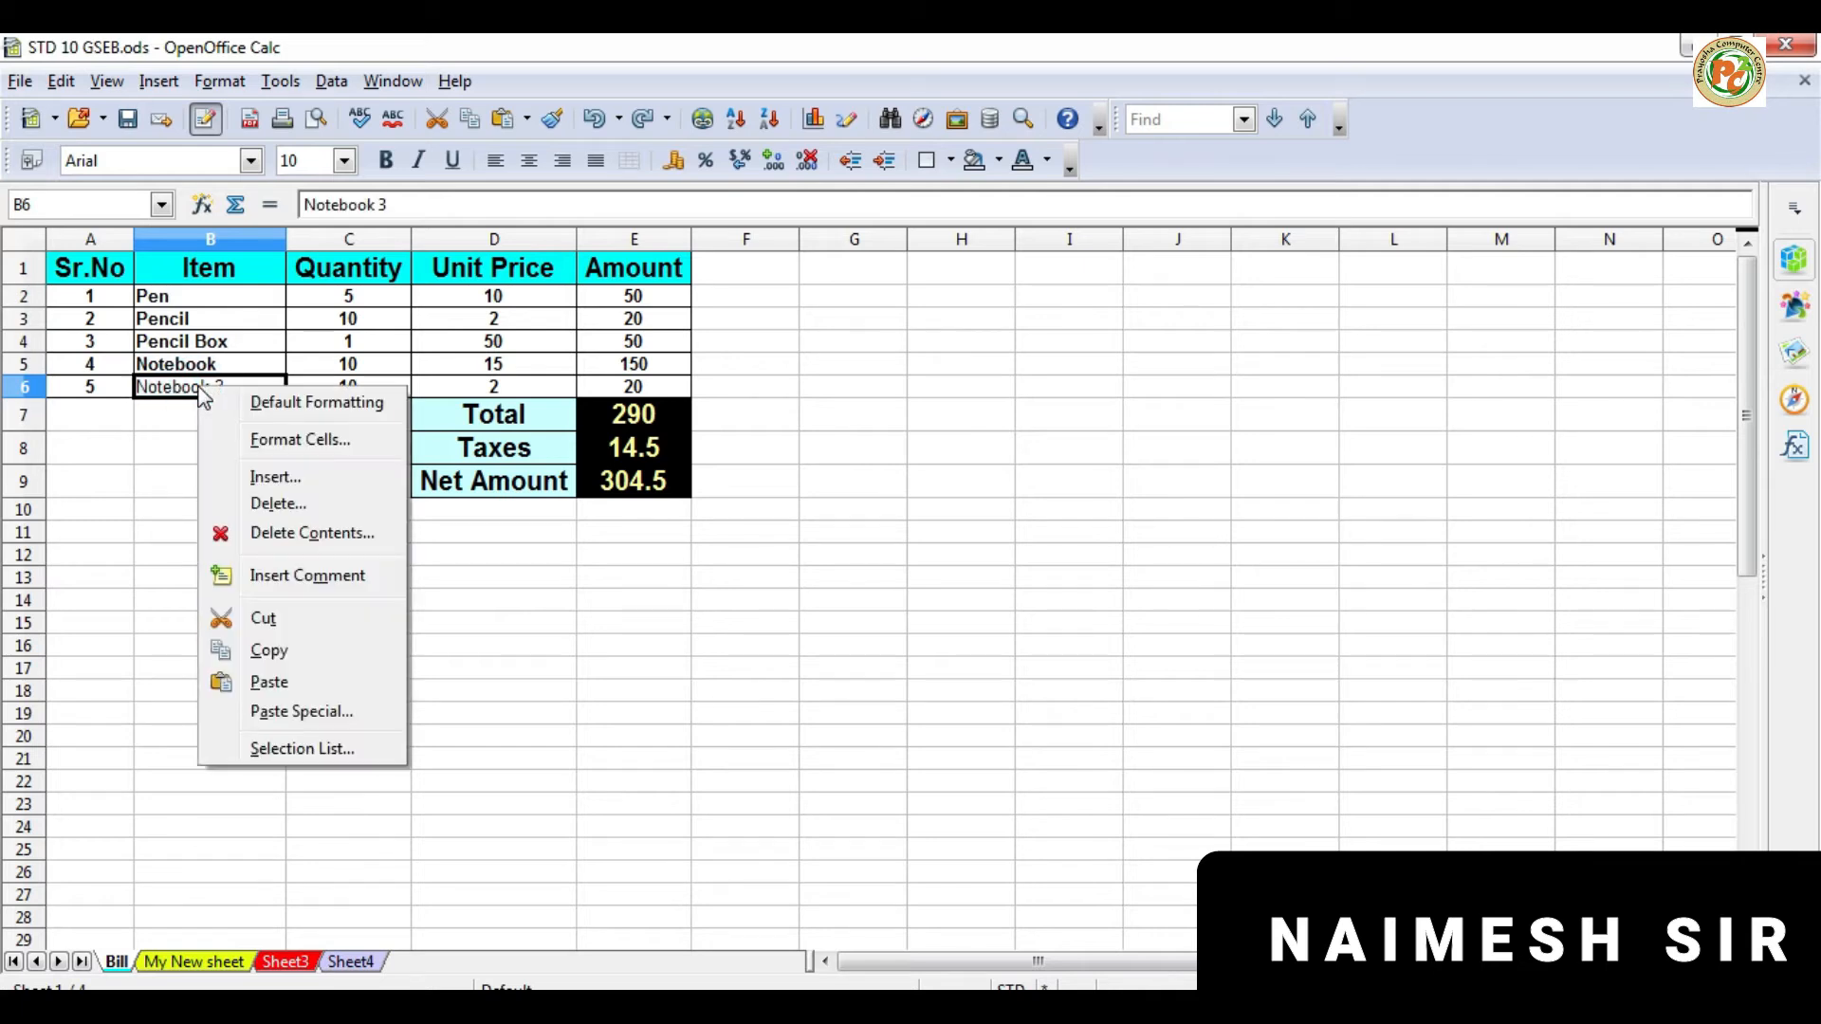
click(268, 536)
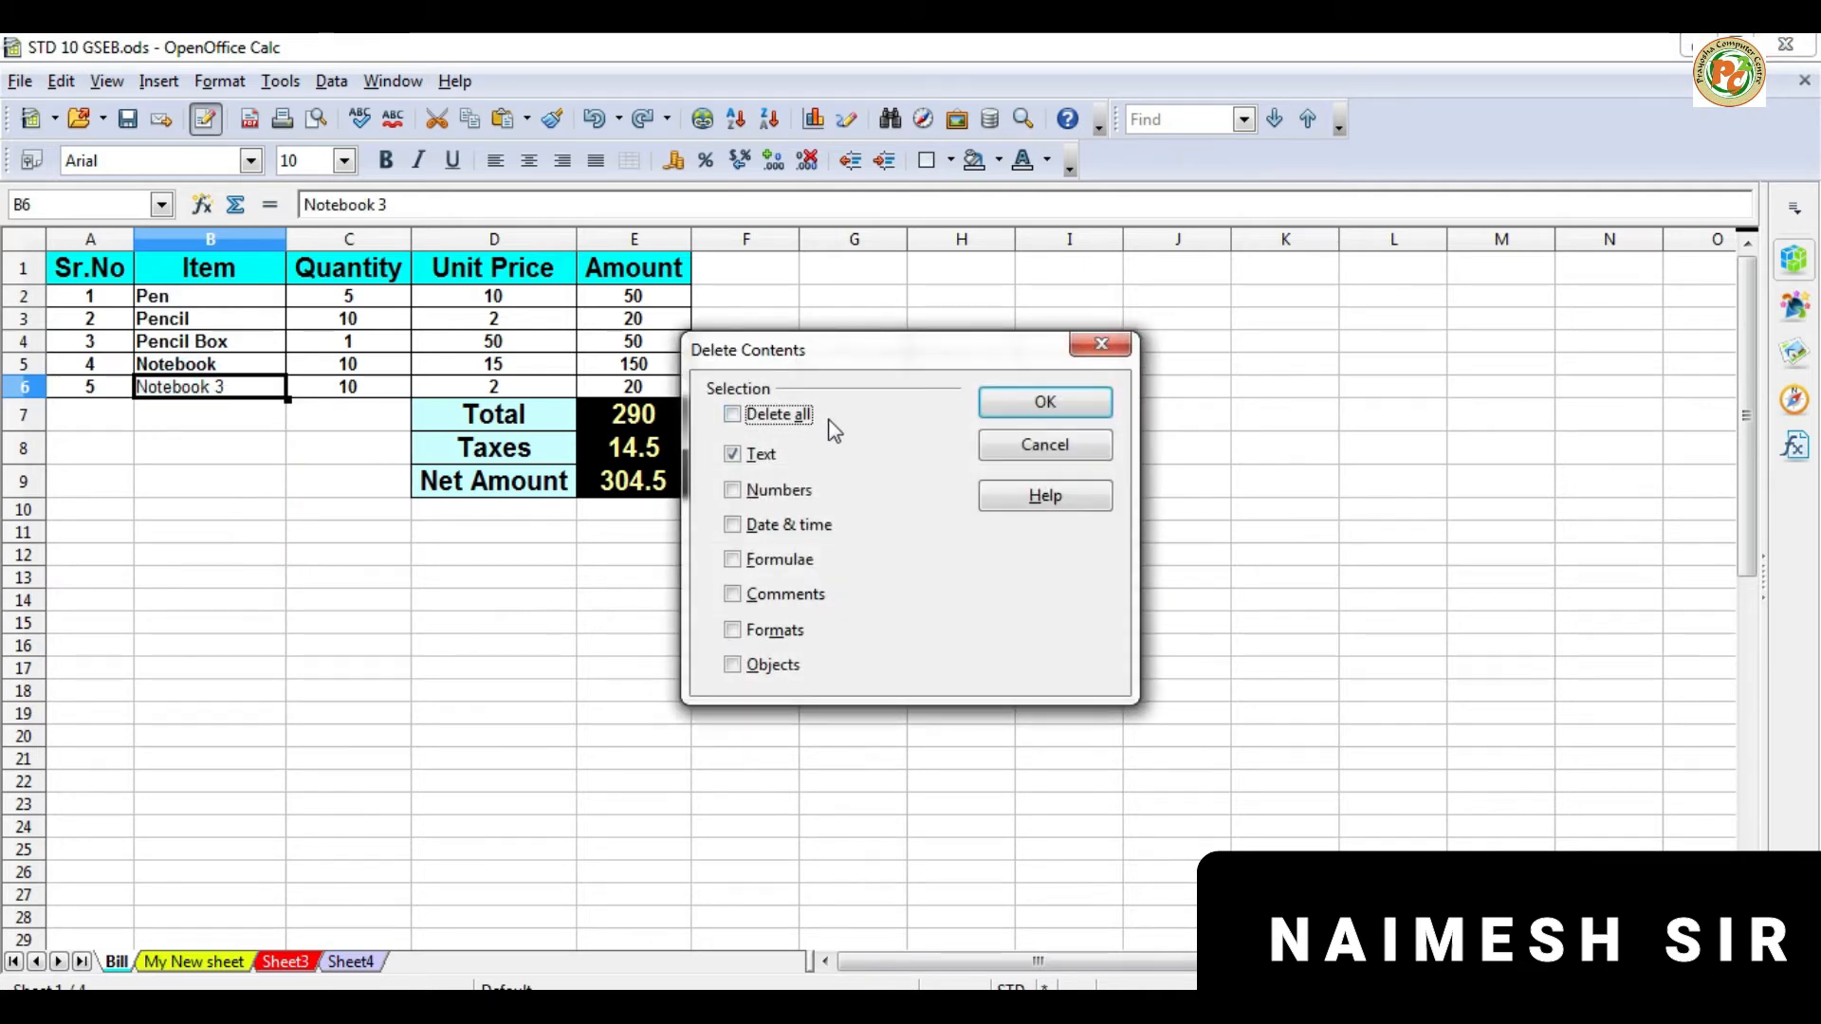
click(1039, 408)
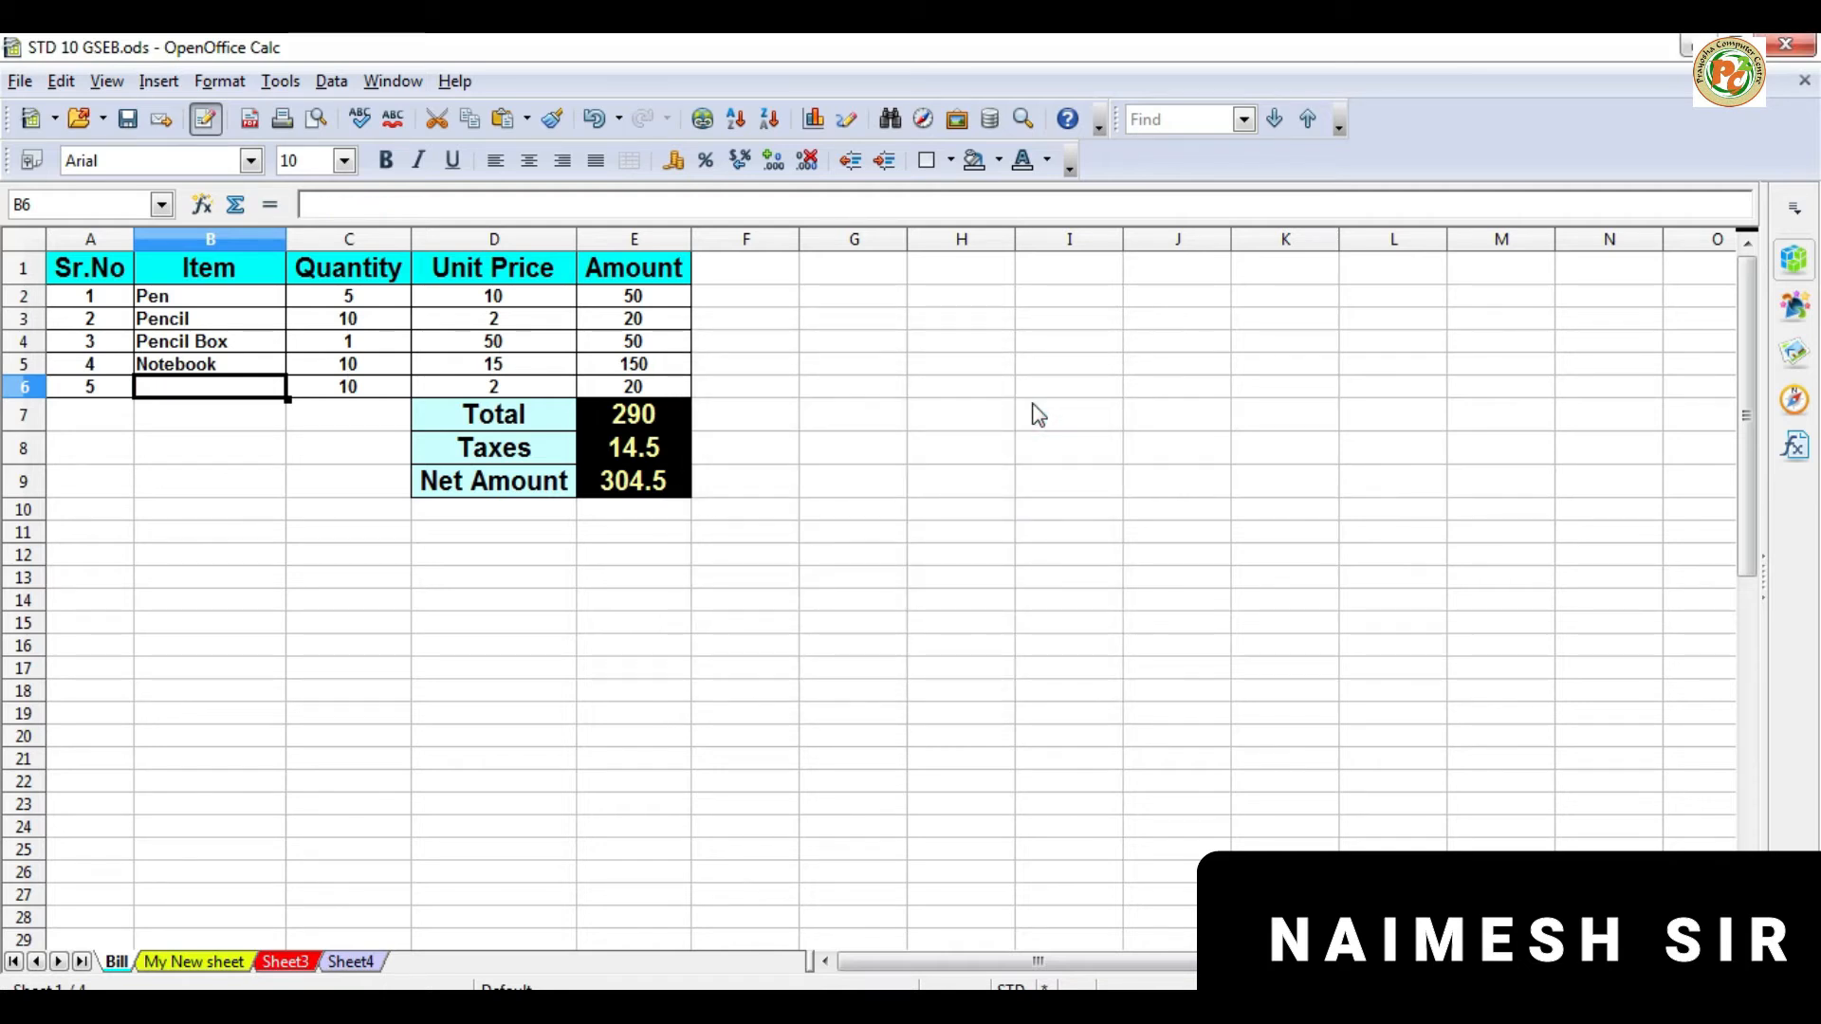
Step: Undo the changes to cell B6 back to its original Notebook Cover entry
key(ctrl+z)
key(ctrl+y)
key(ctrl+z)
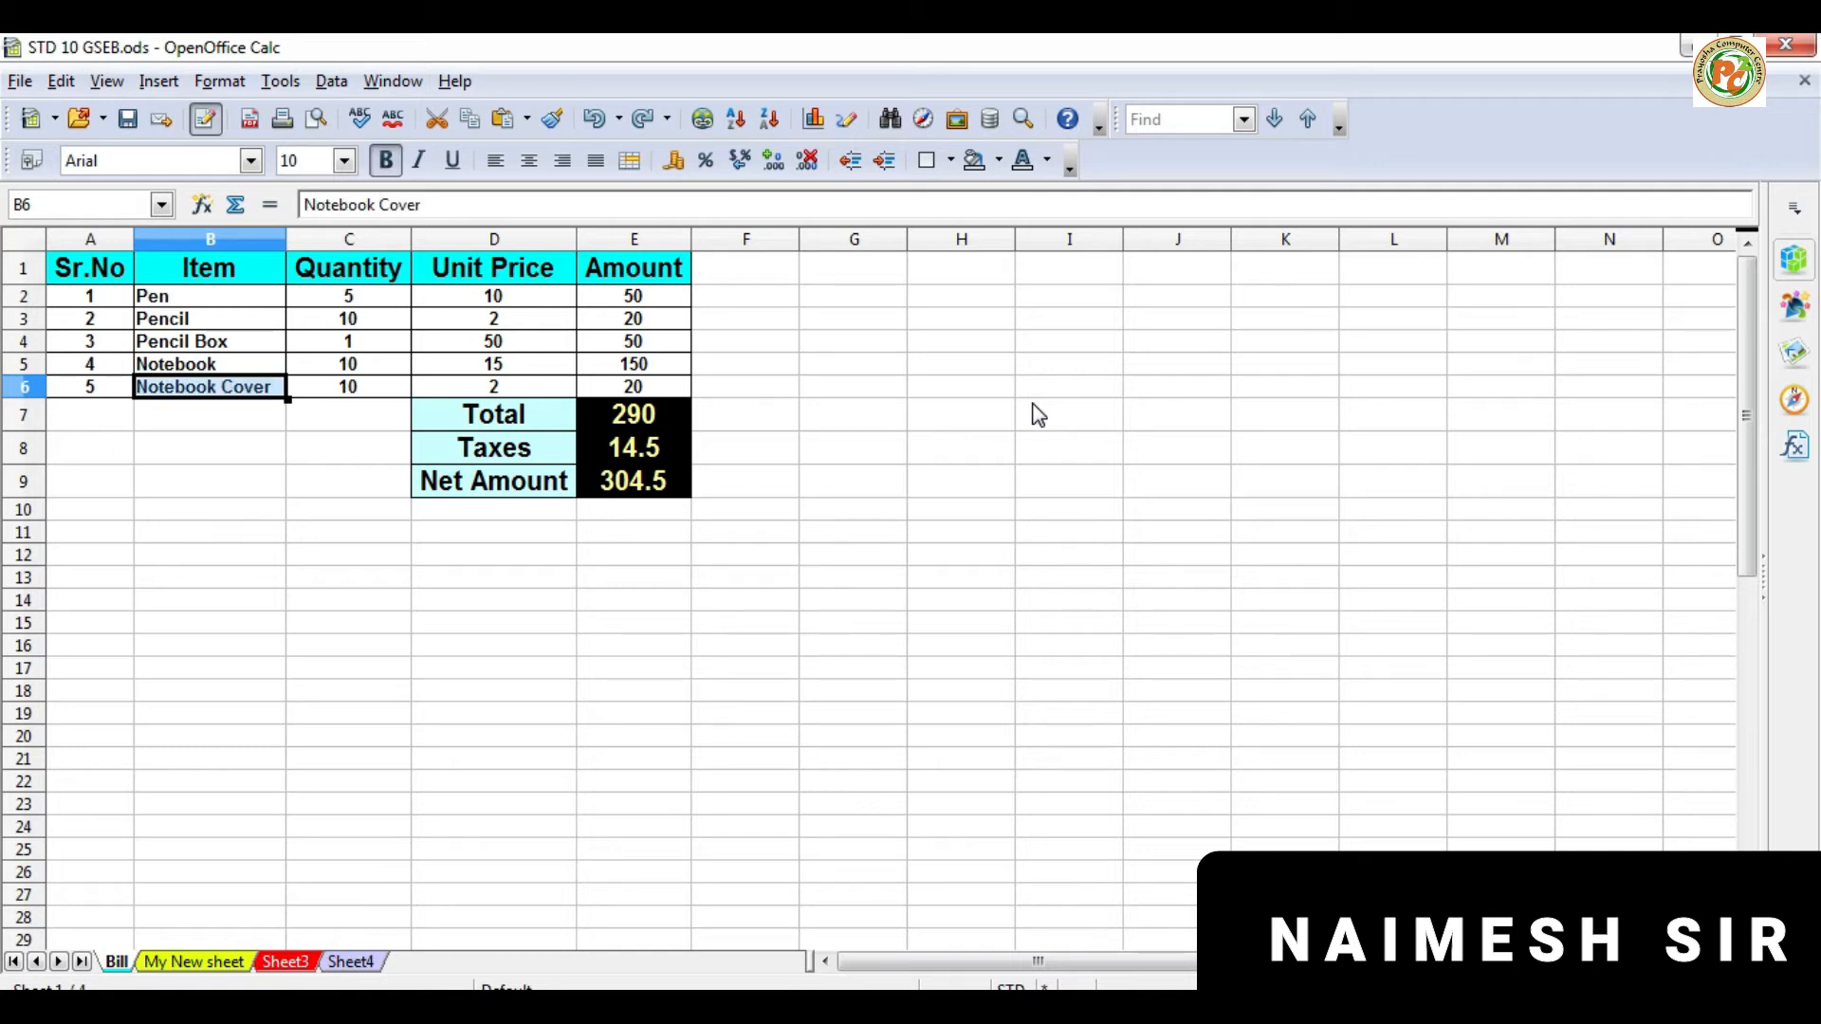
key(Down)
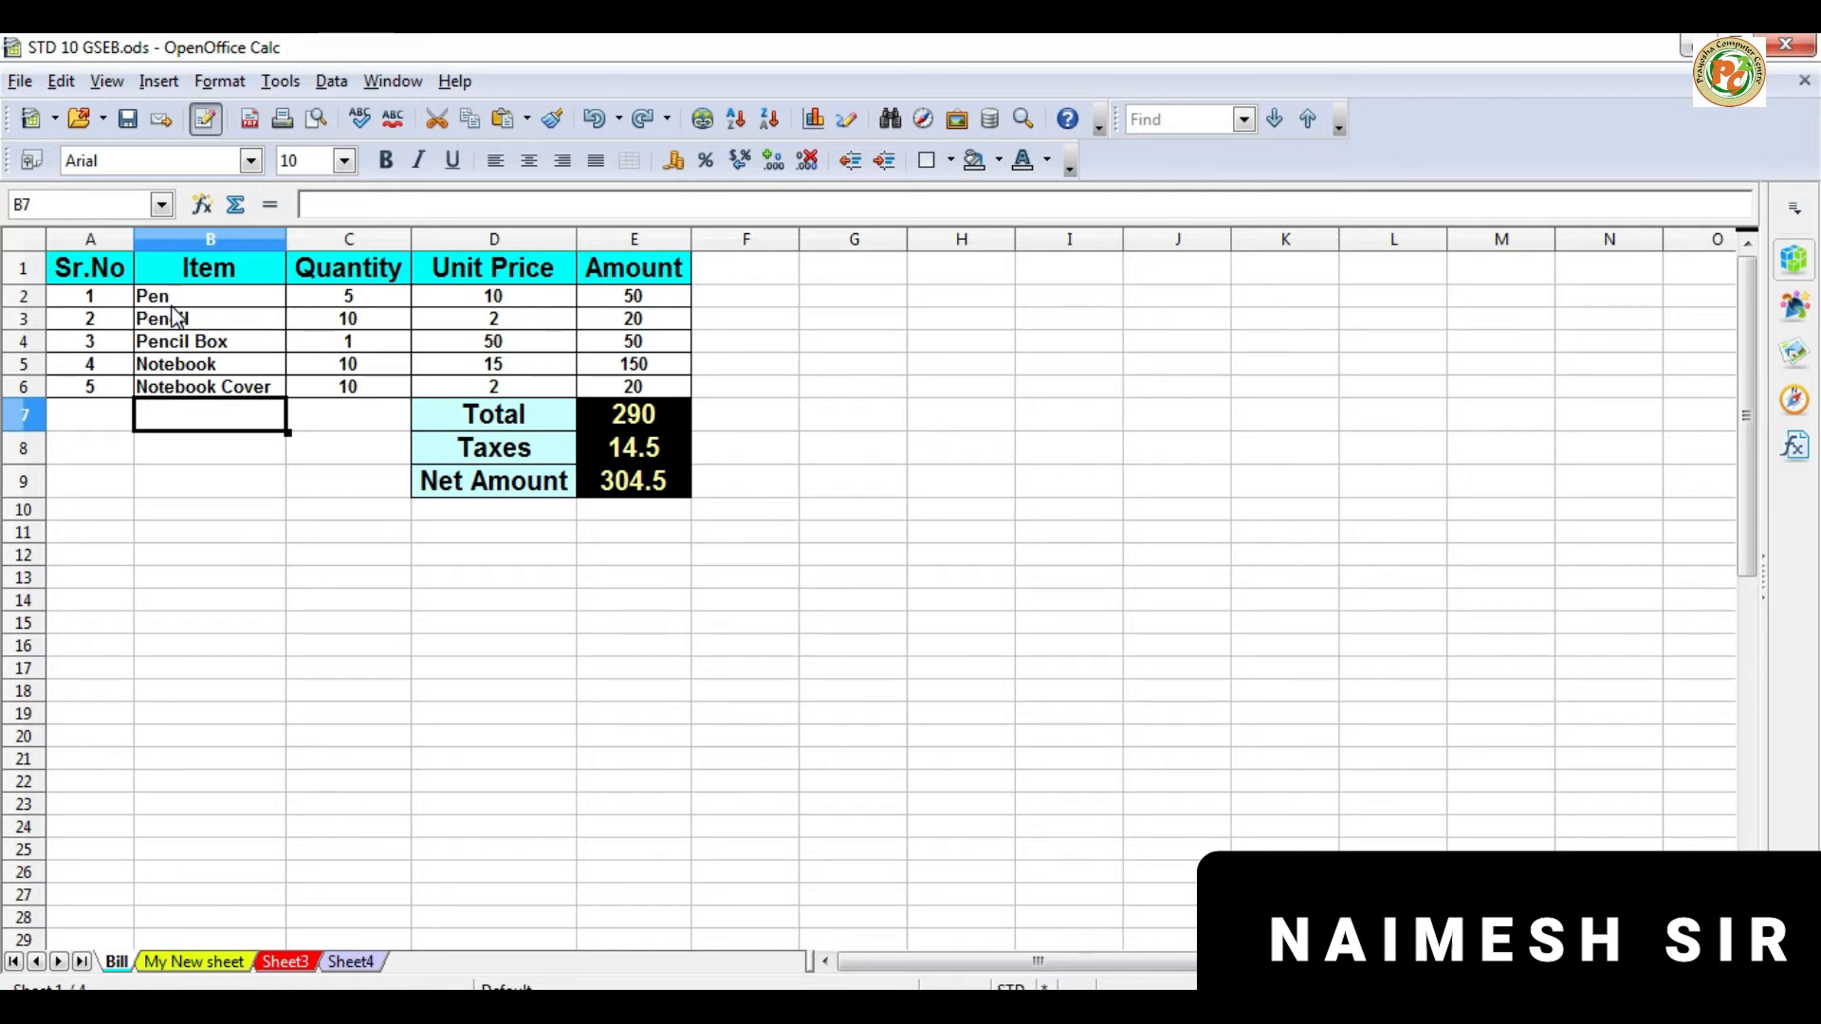
Step: Change the Pen quantity in cell C2 to 12
click(343, 300)
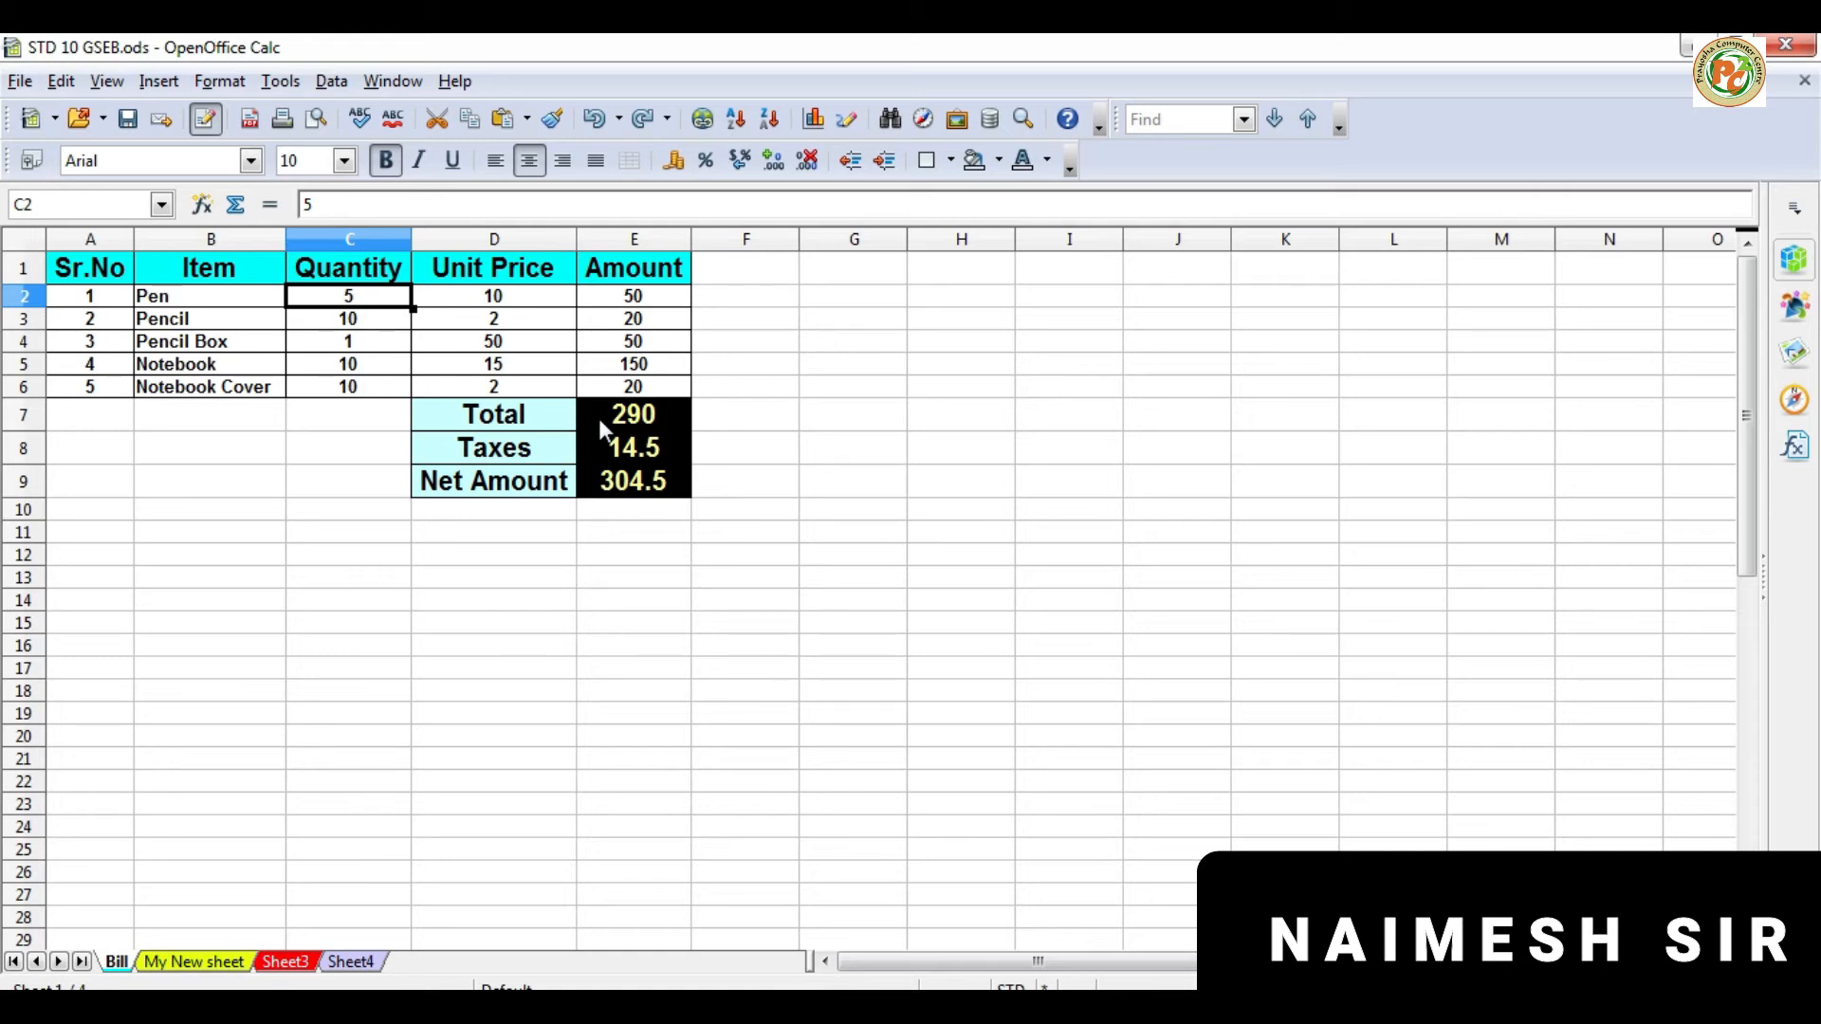
right_click(374, 306)
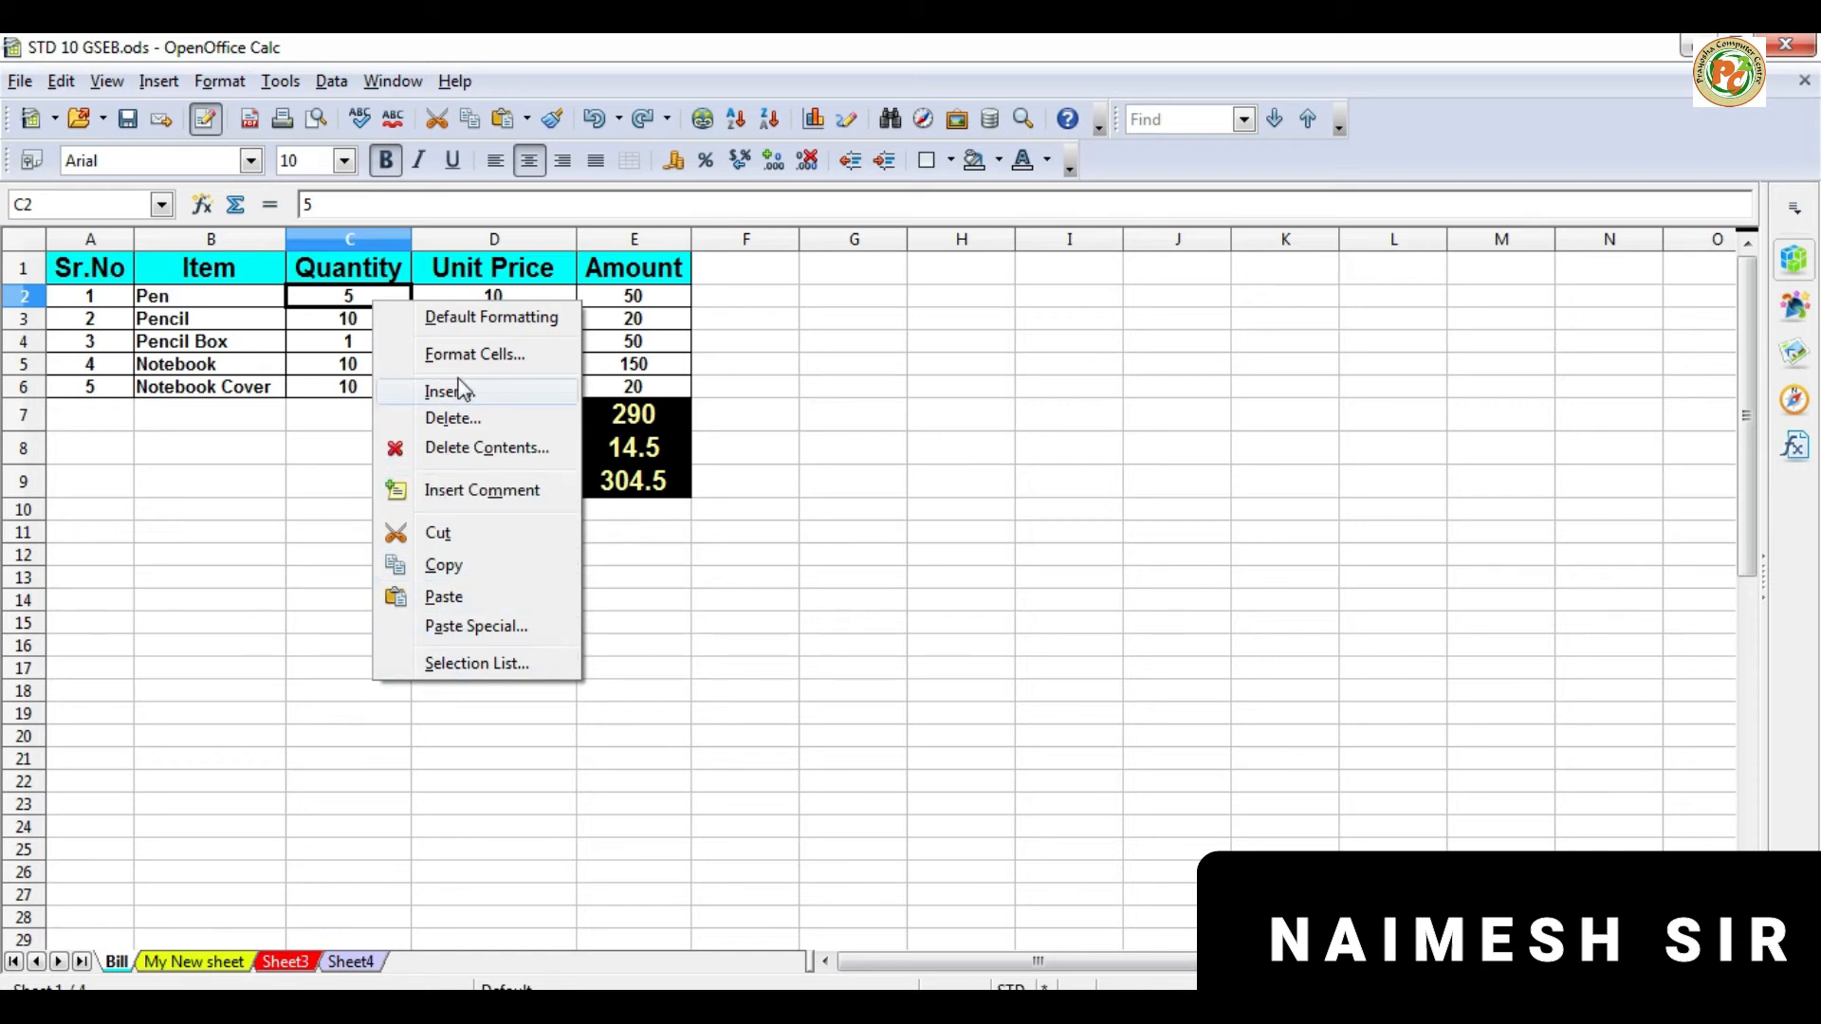
click(321, 405)
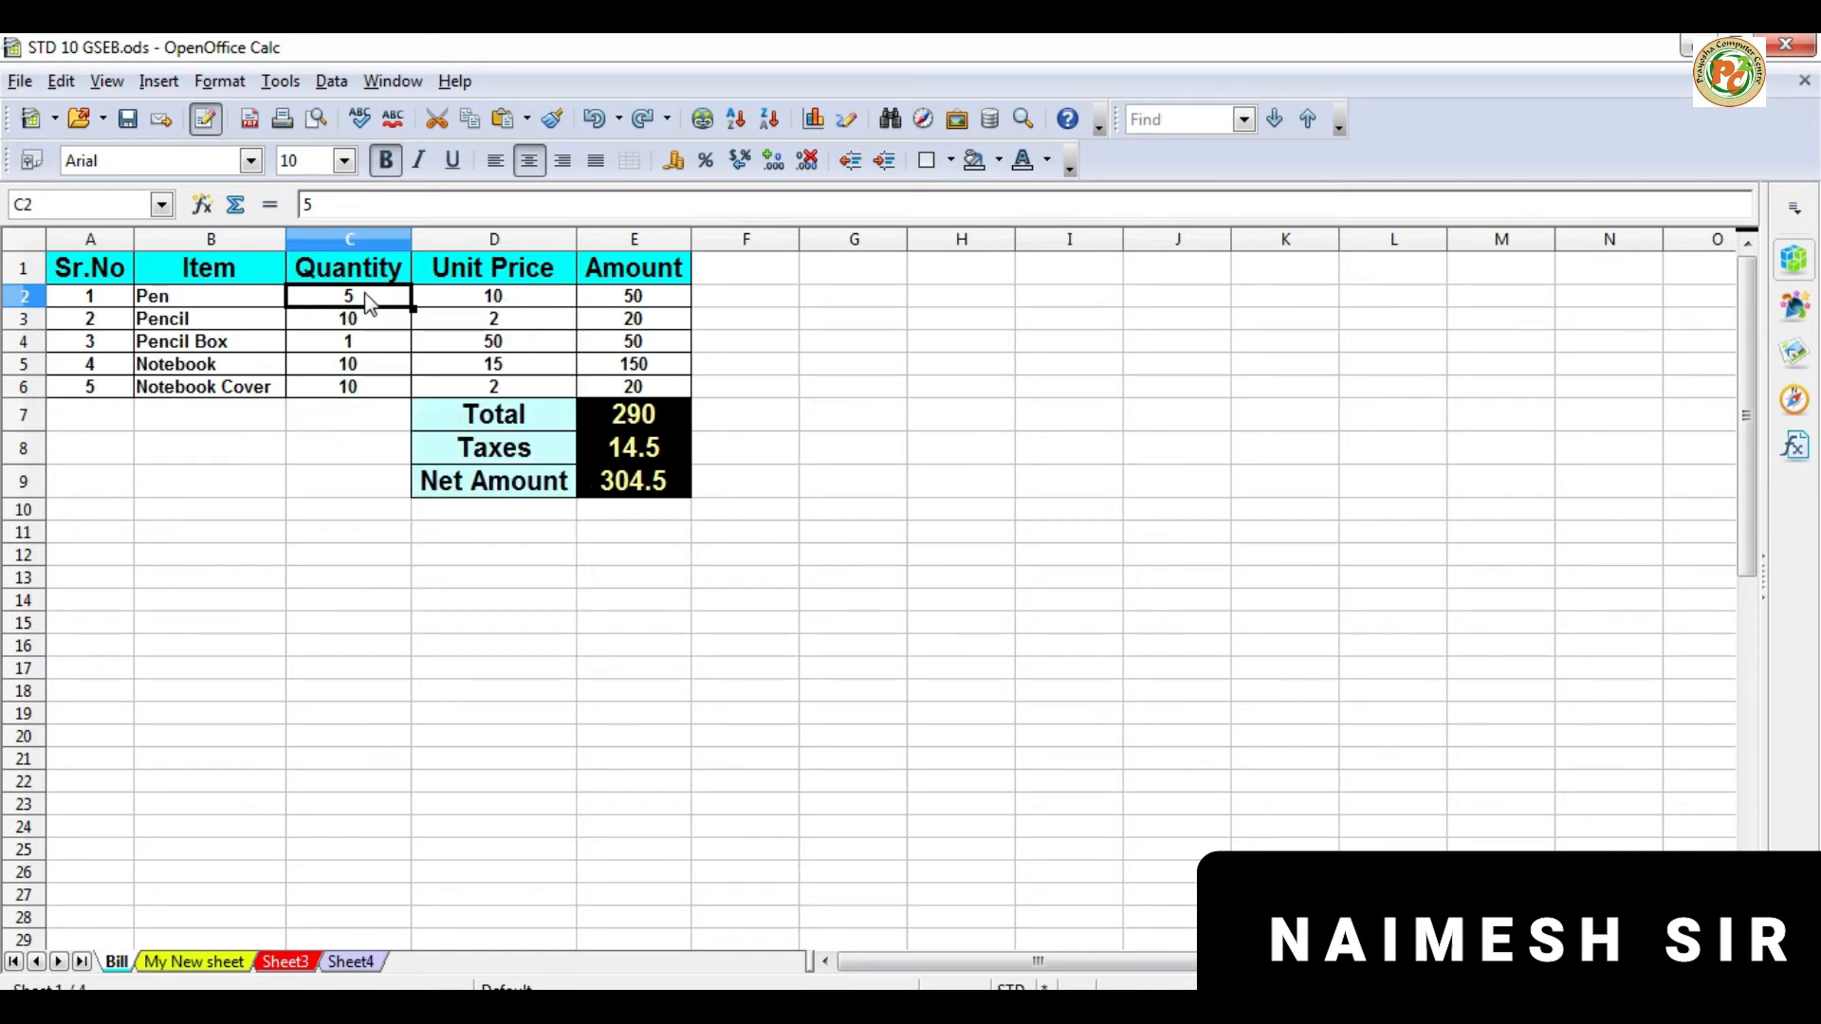
click(330, 202)
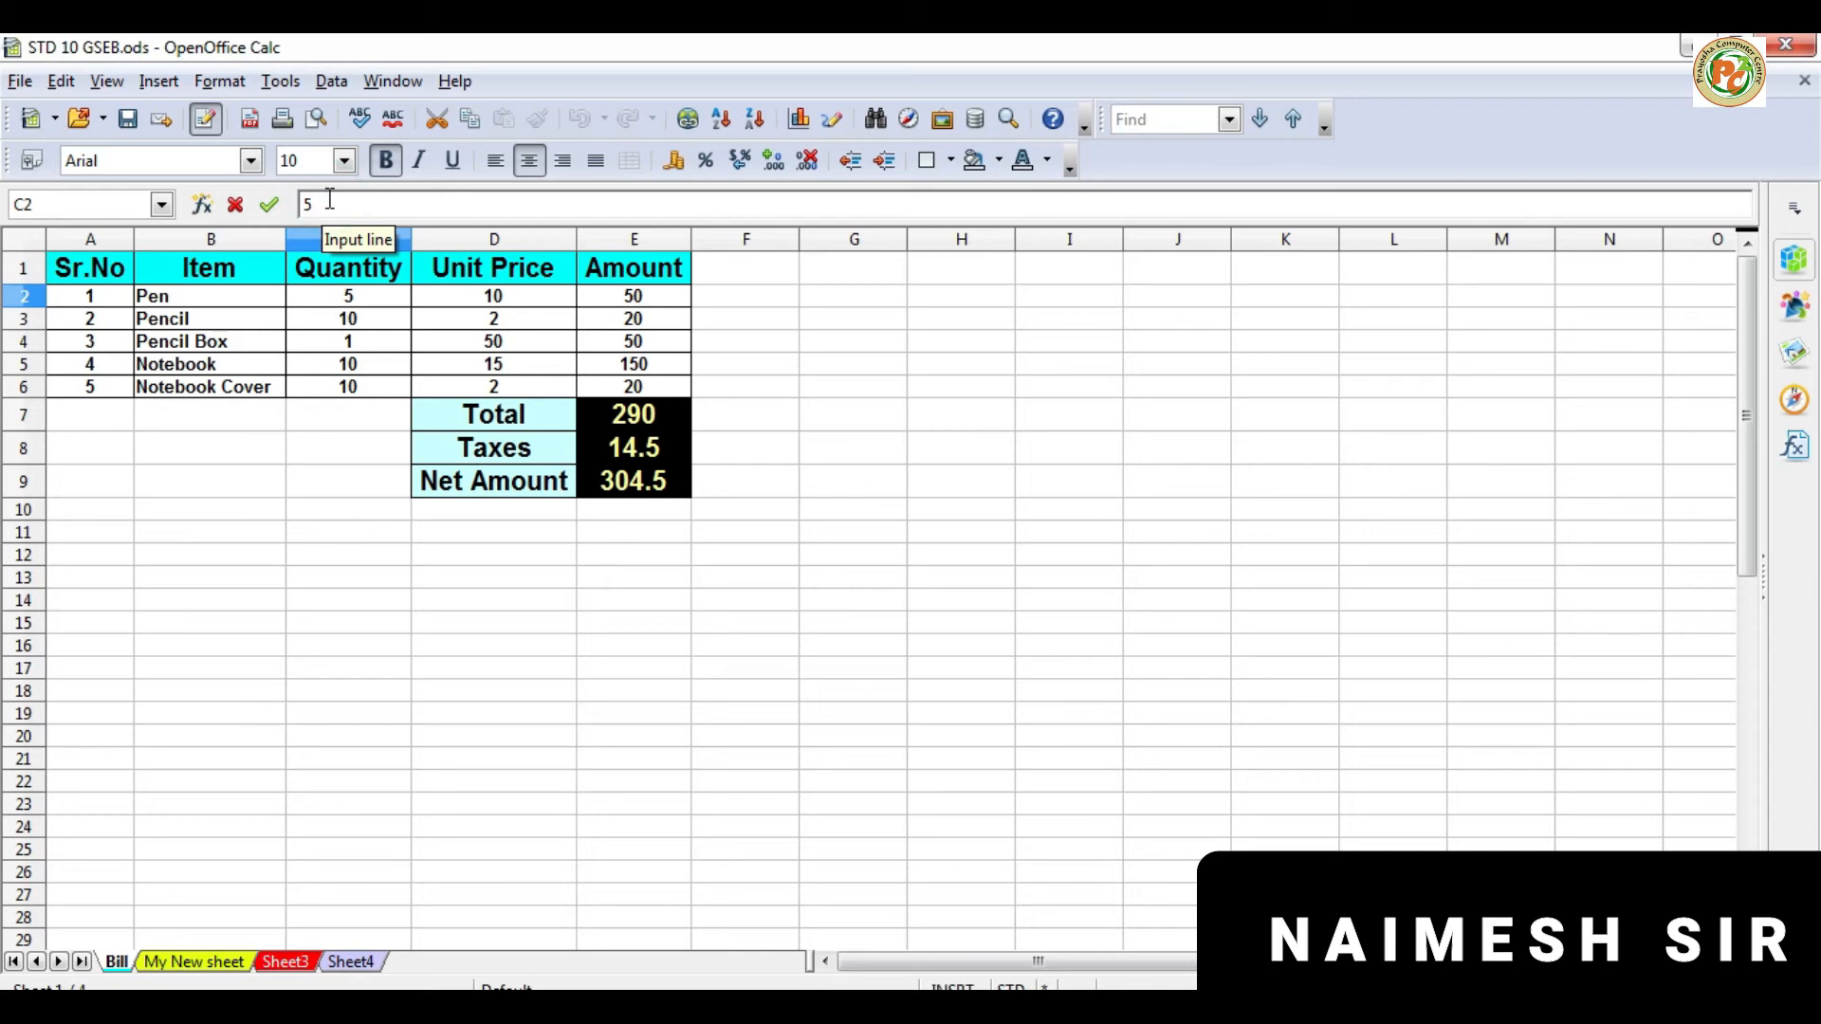
key(BackSpace)
text(12)
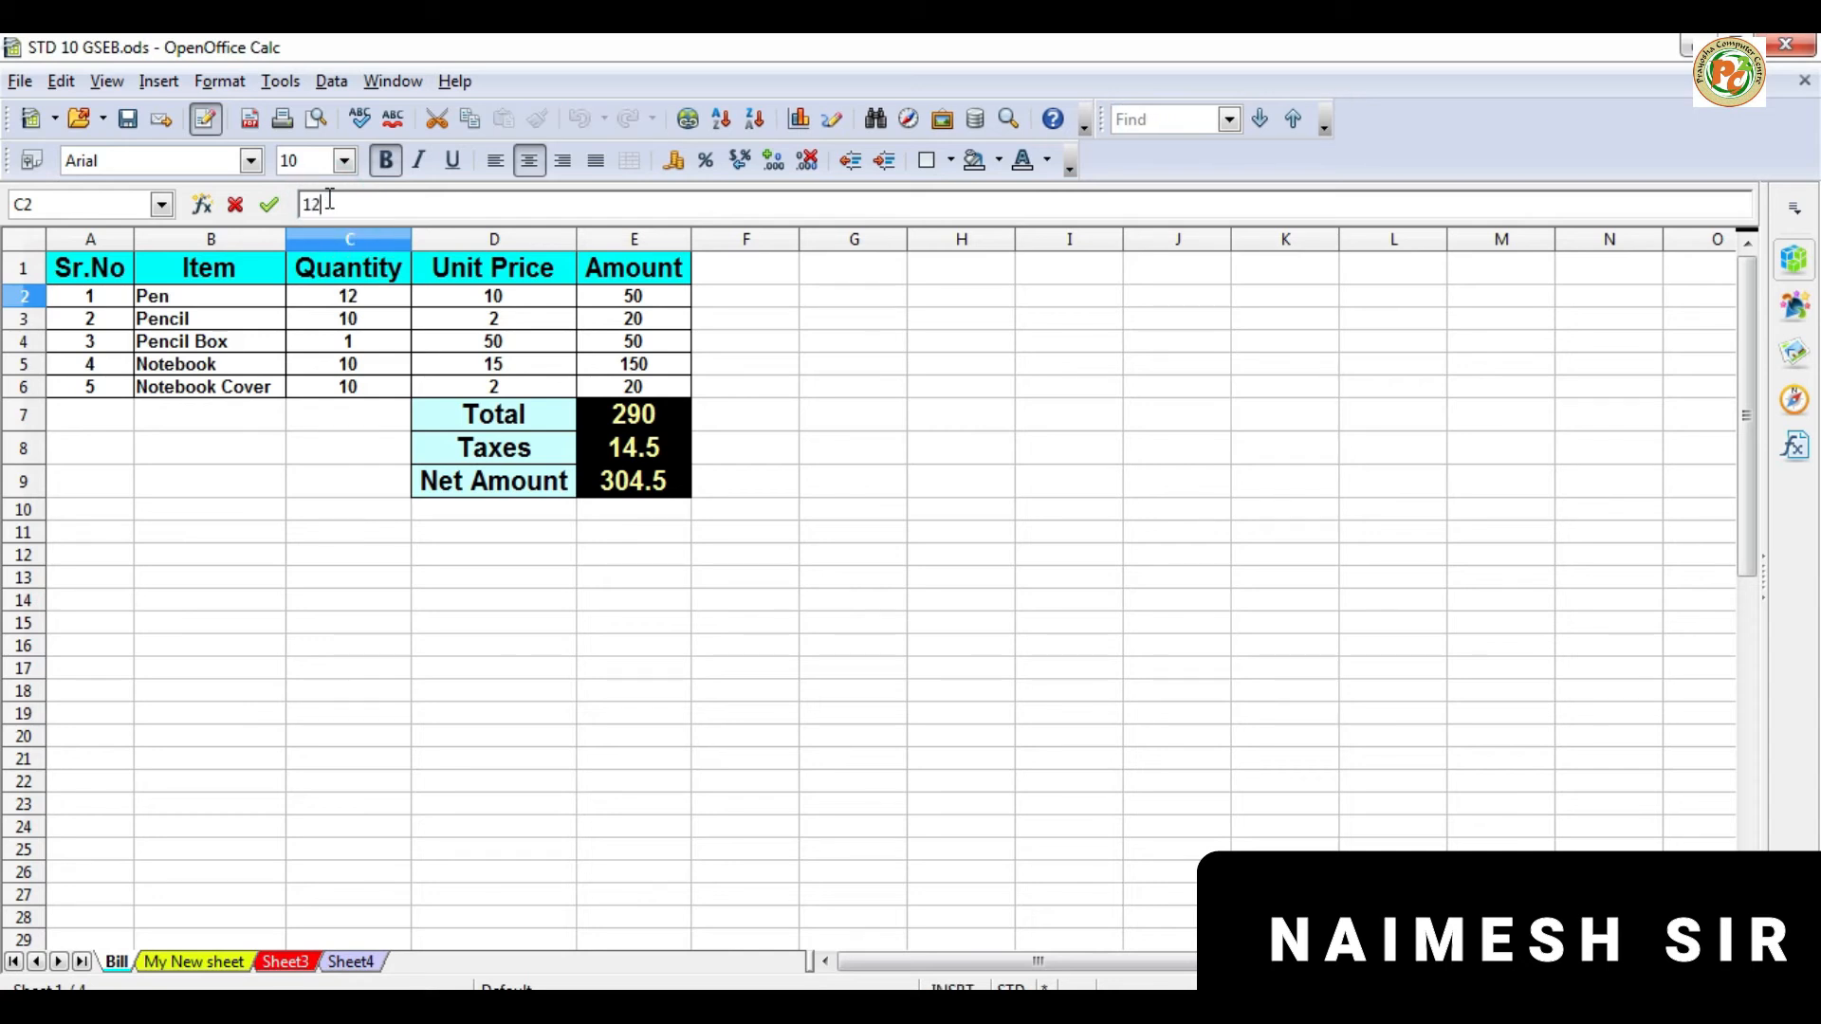
key(Return)
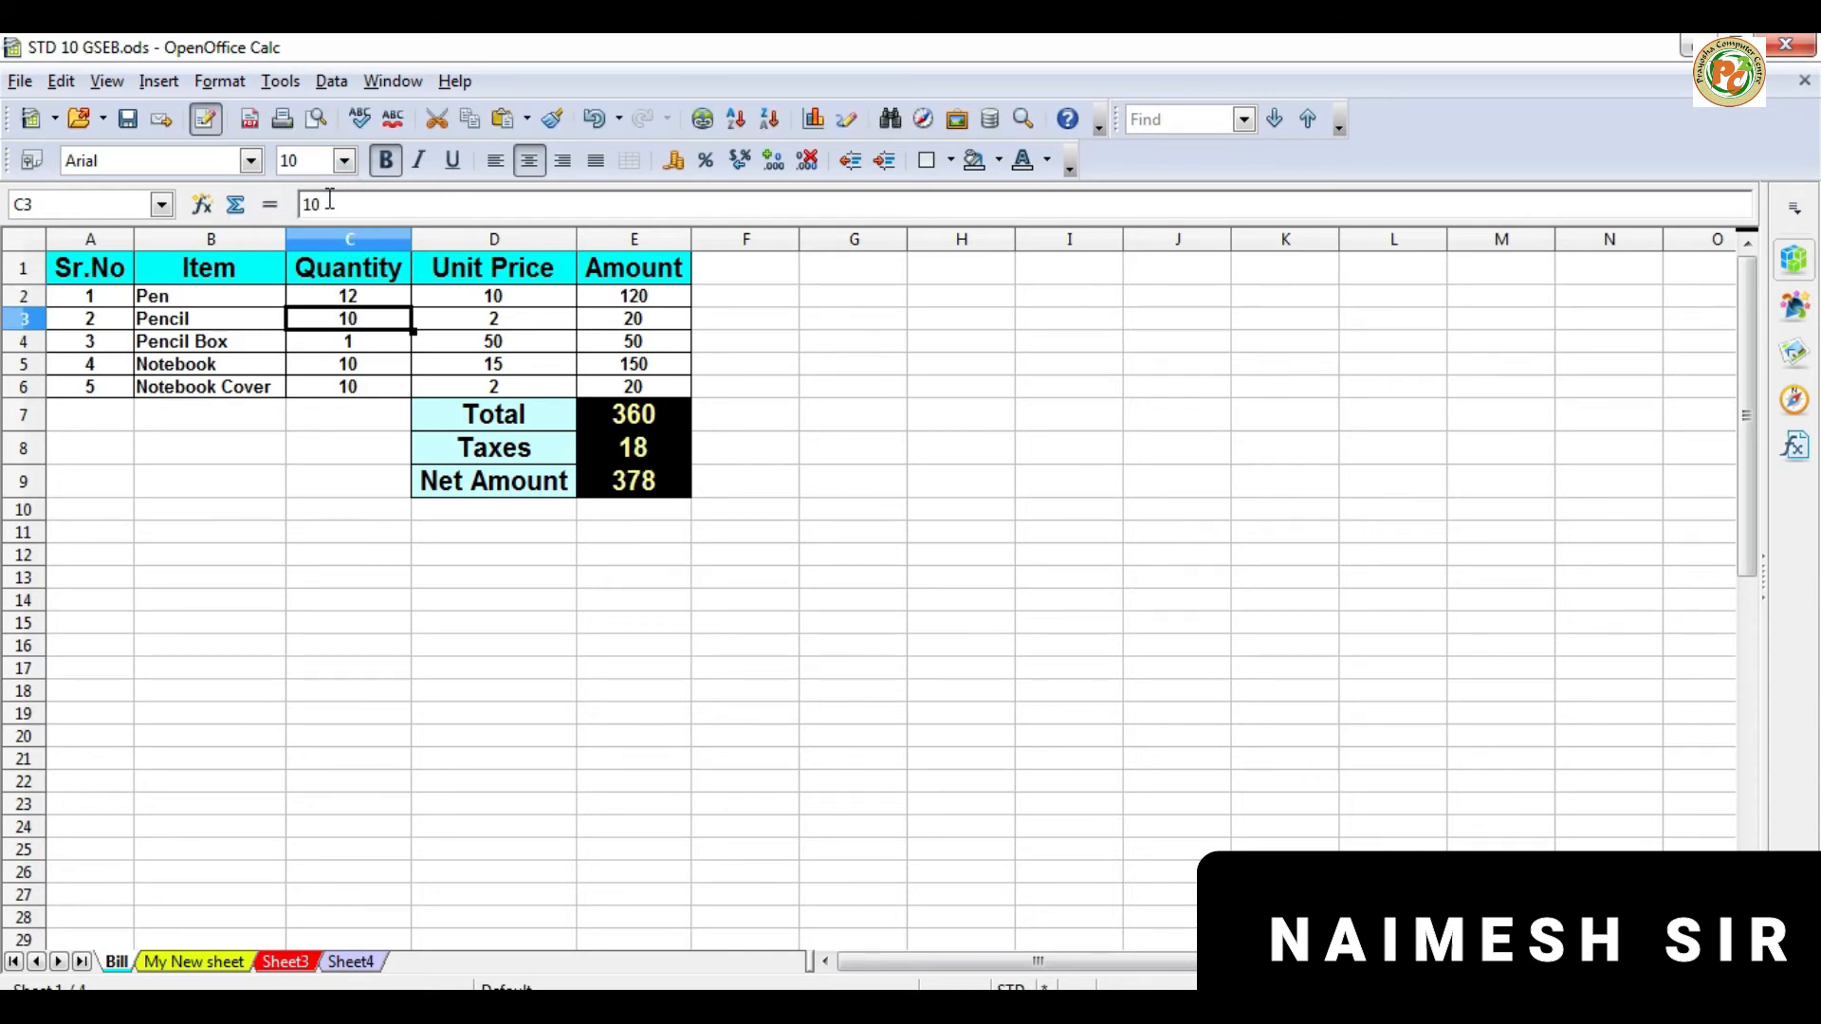
Step: Open the Pencil Box quantity in cell C4 and its unit price in cell D4 for editing
key(Up)
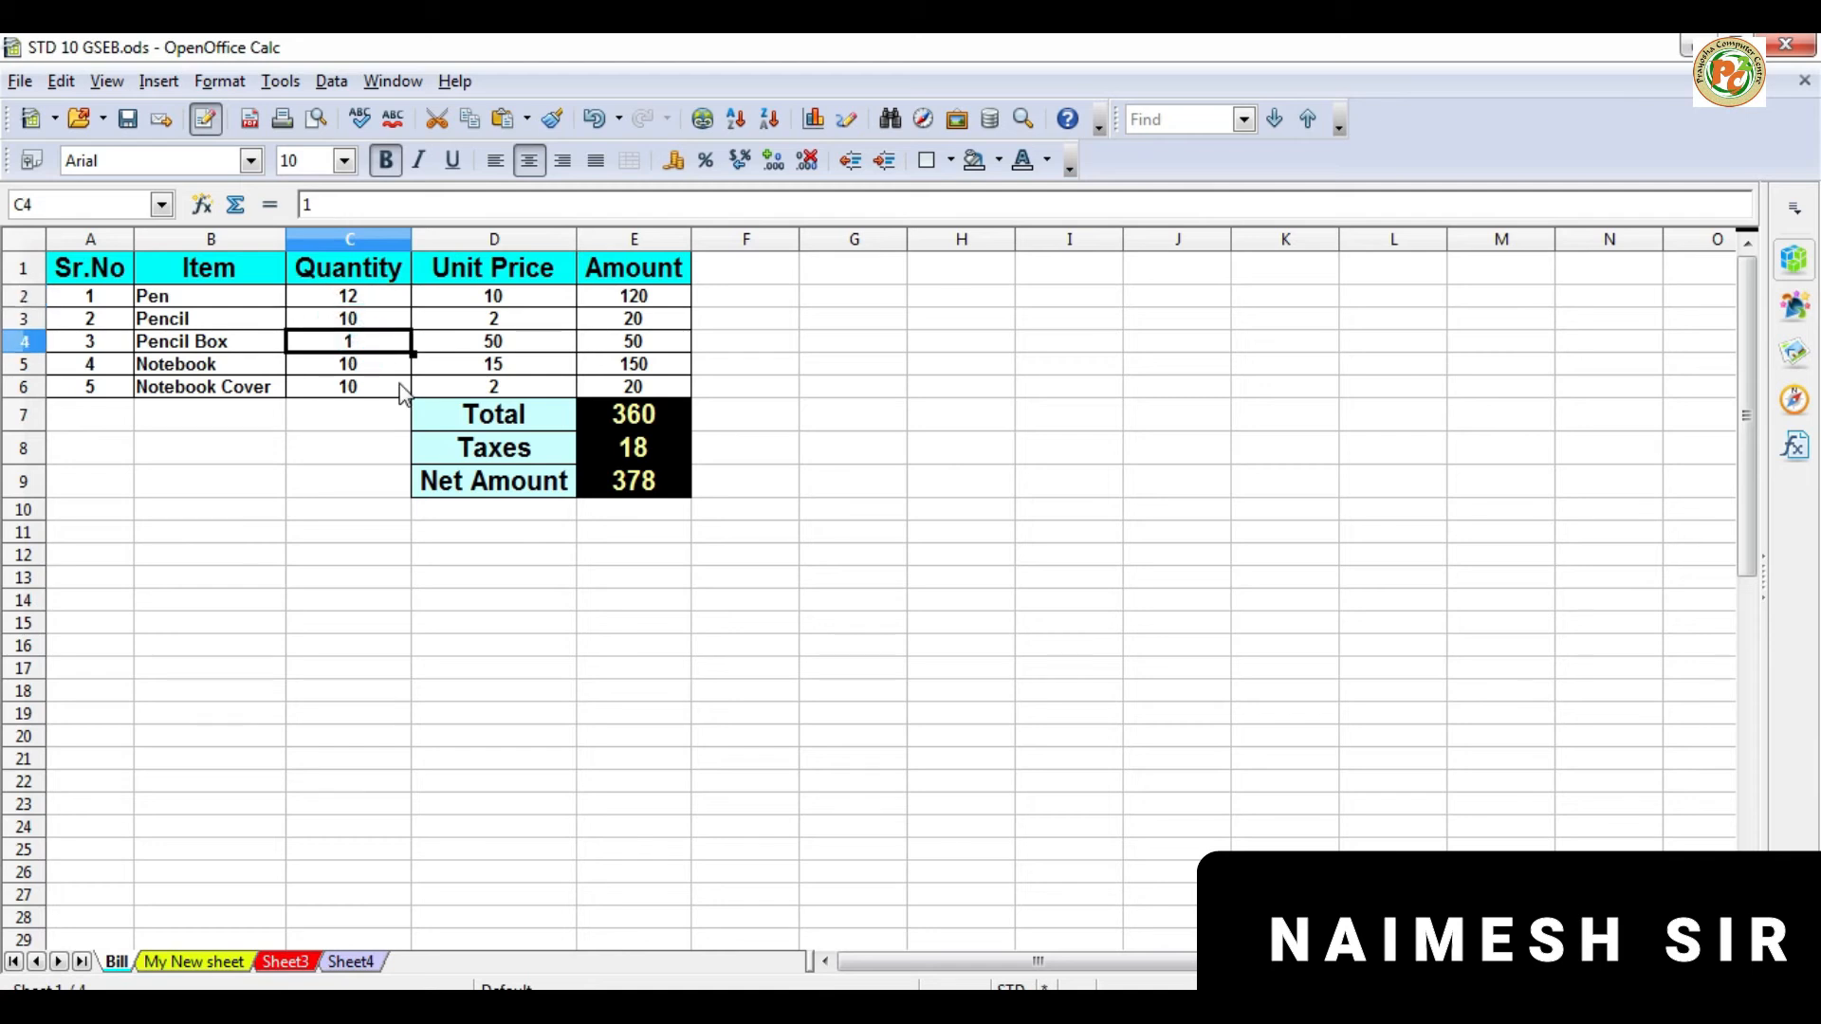
key(F2)
click(380, 368)
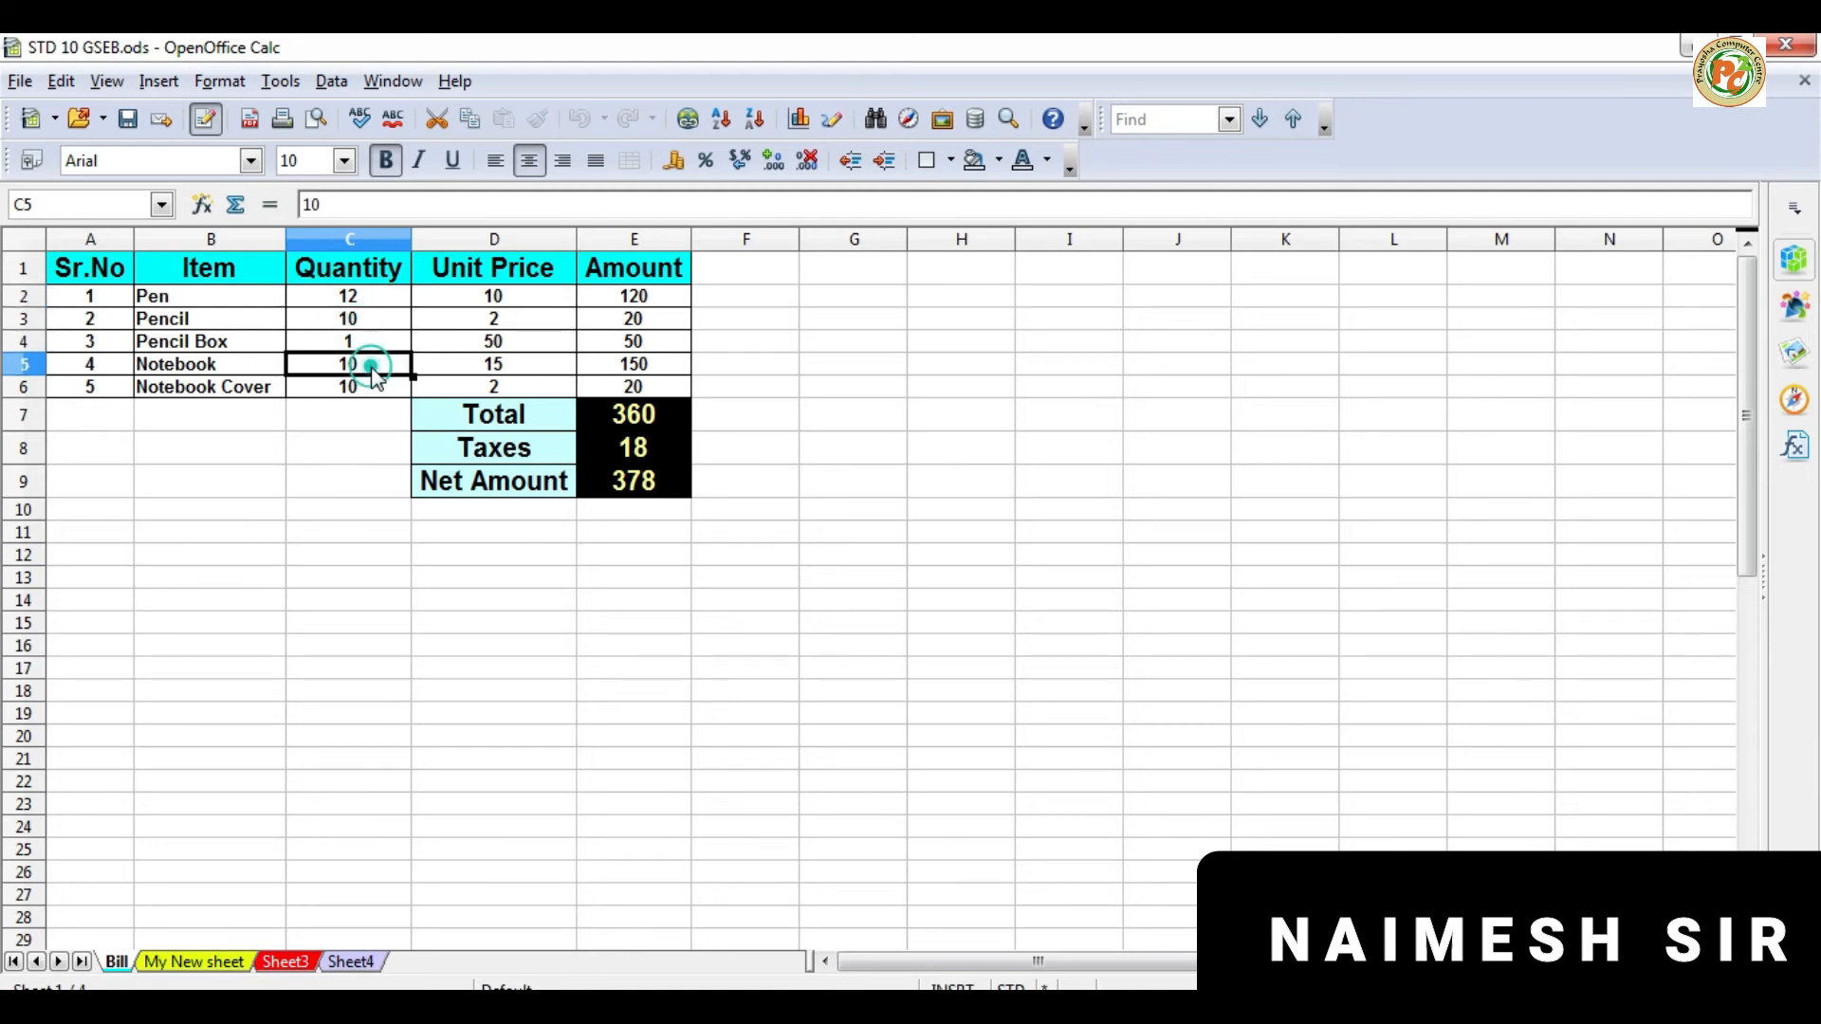
click(513, 342)
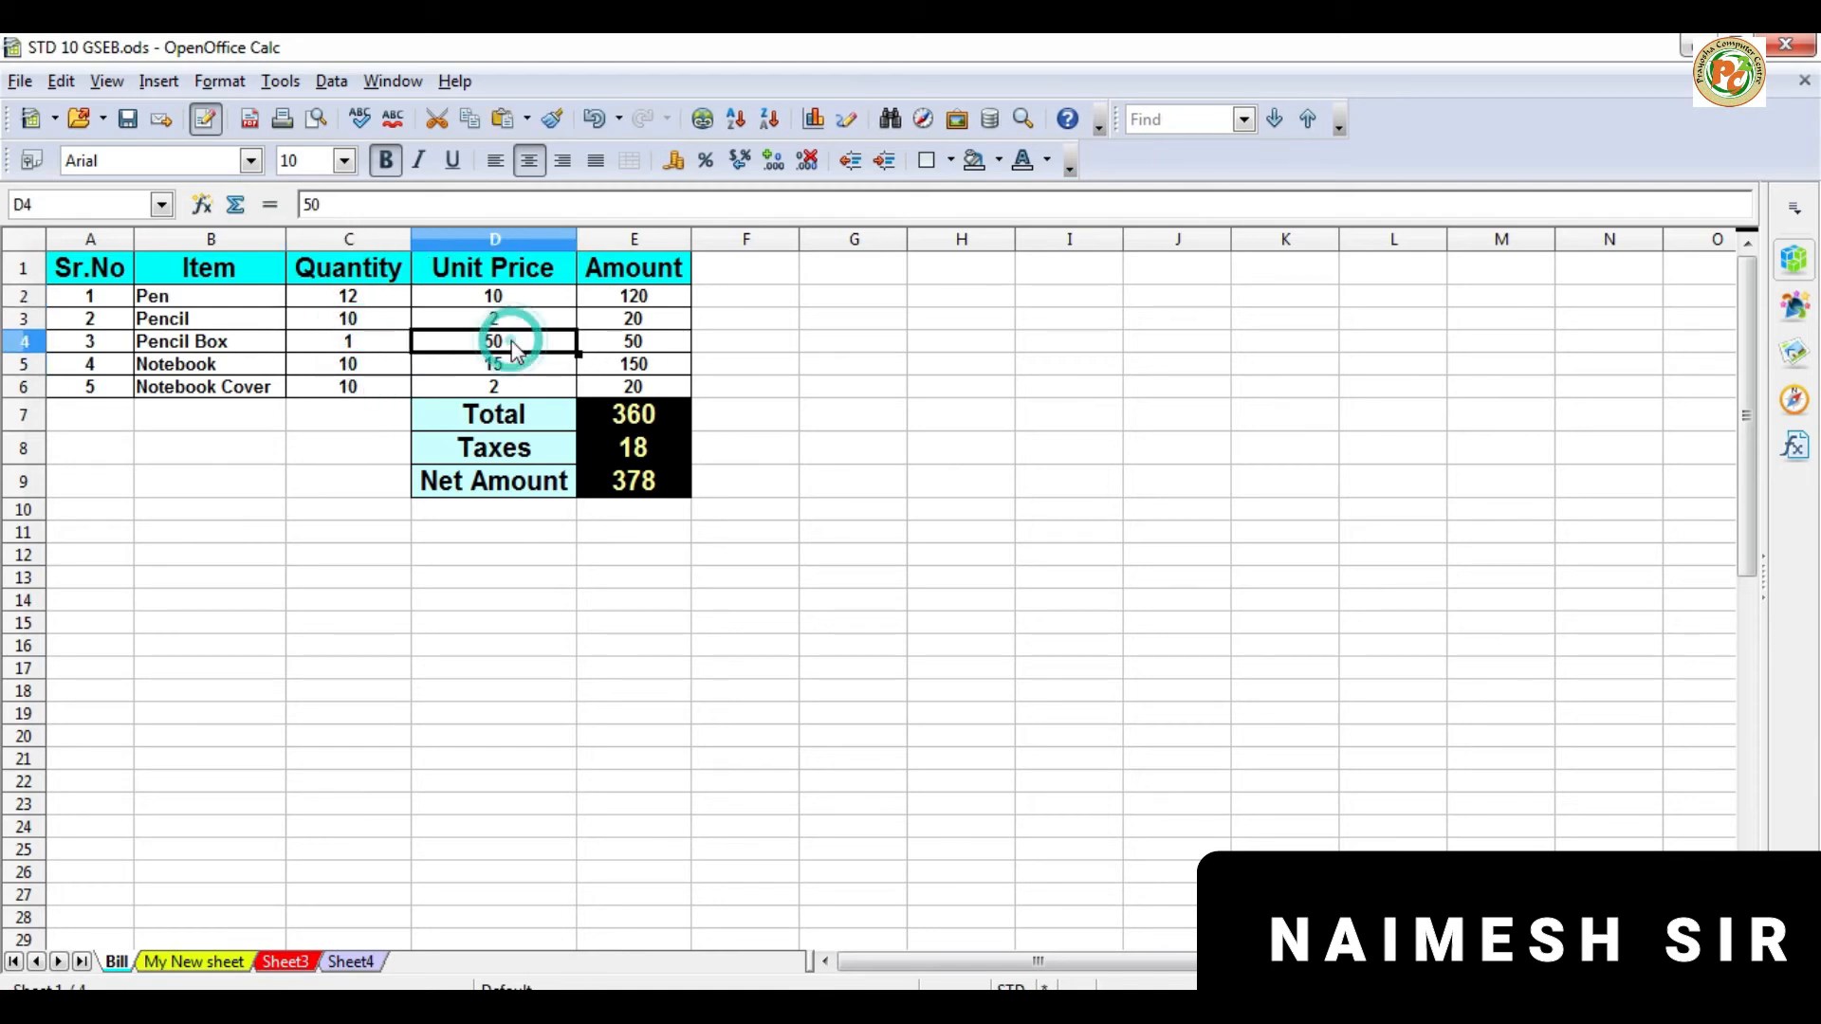
key(F2)
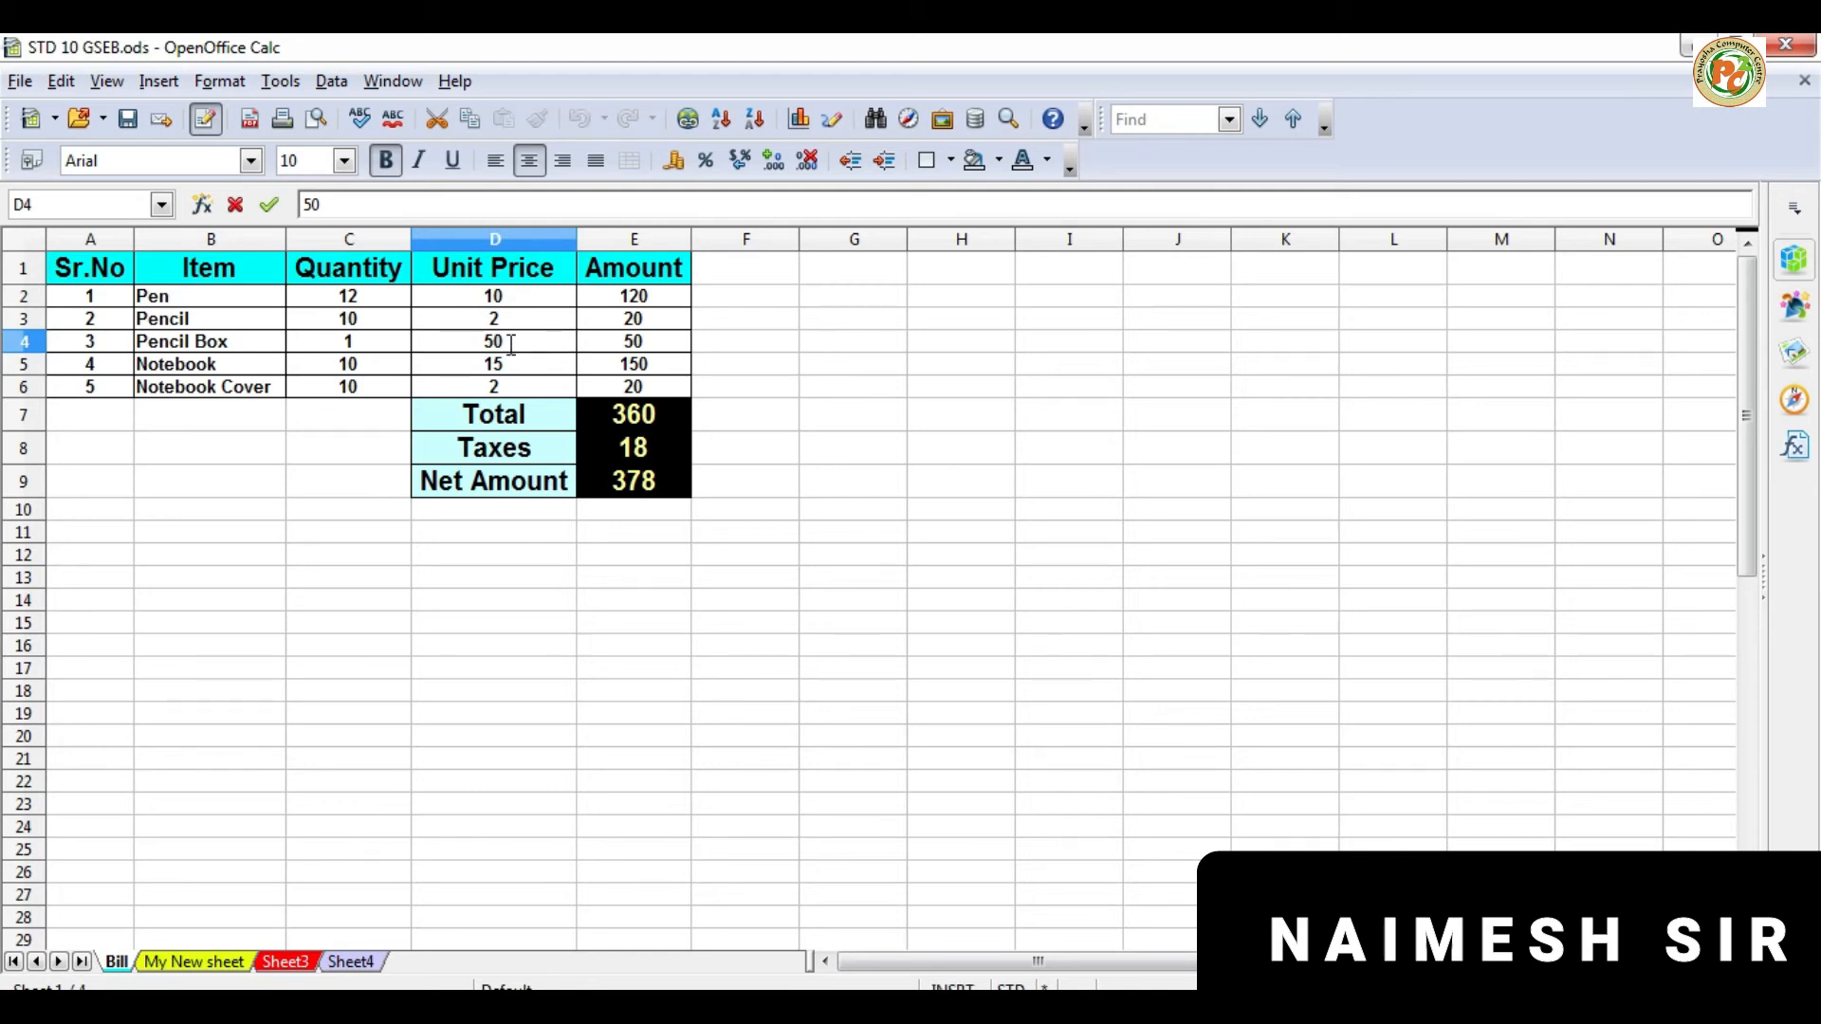
click(503, 368)
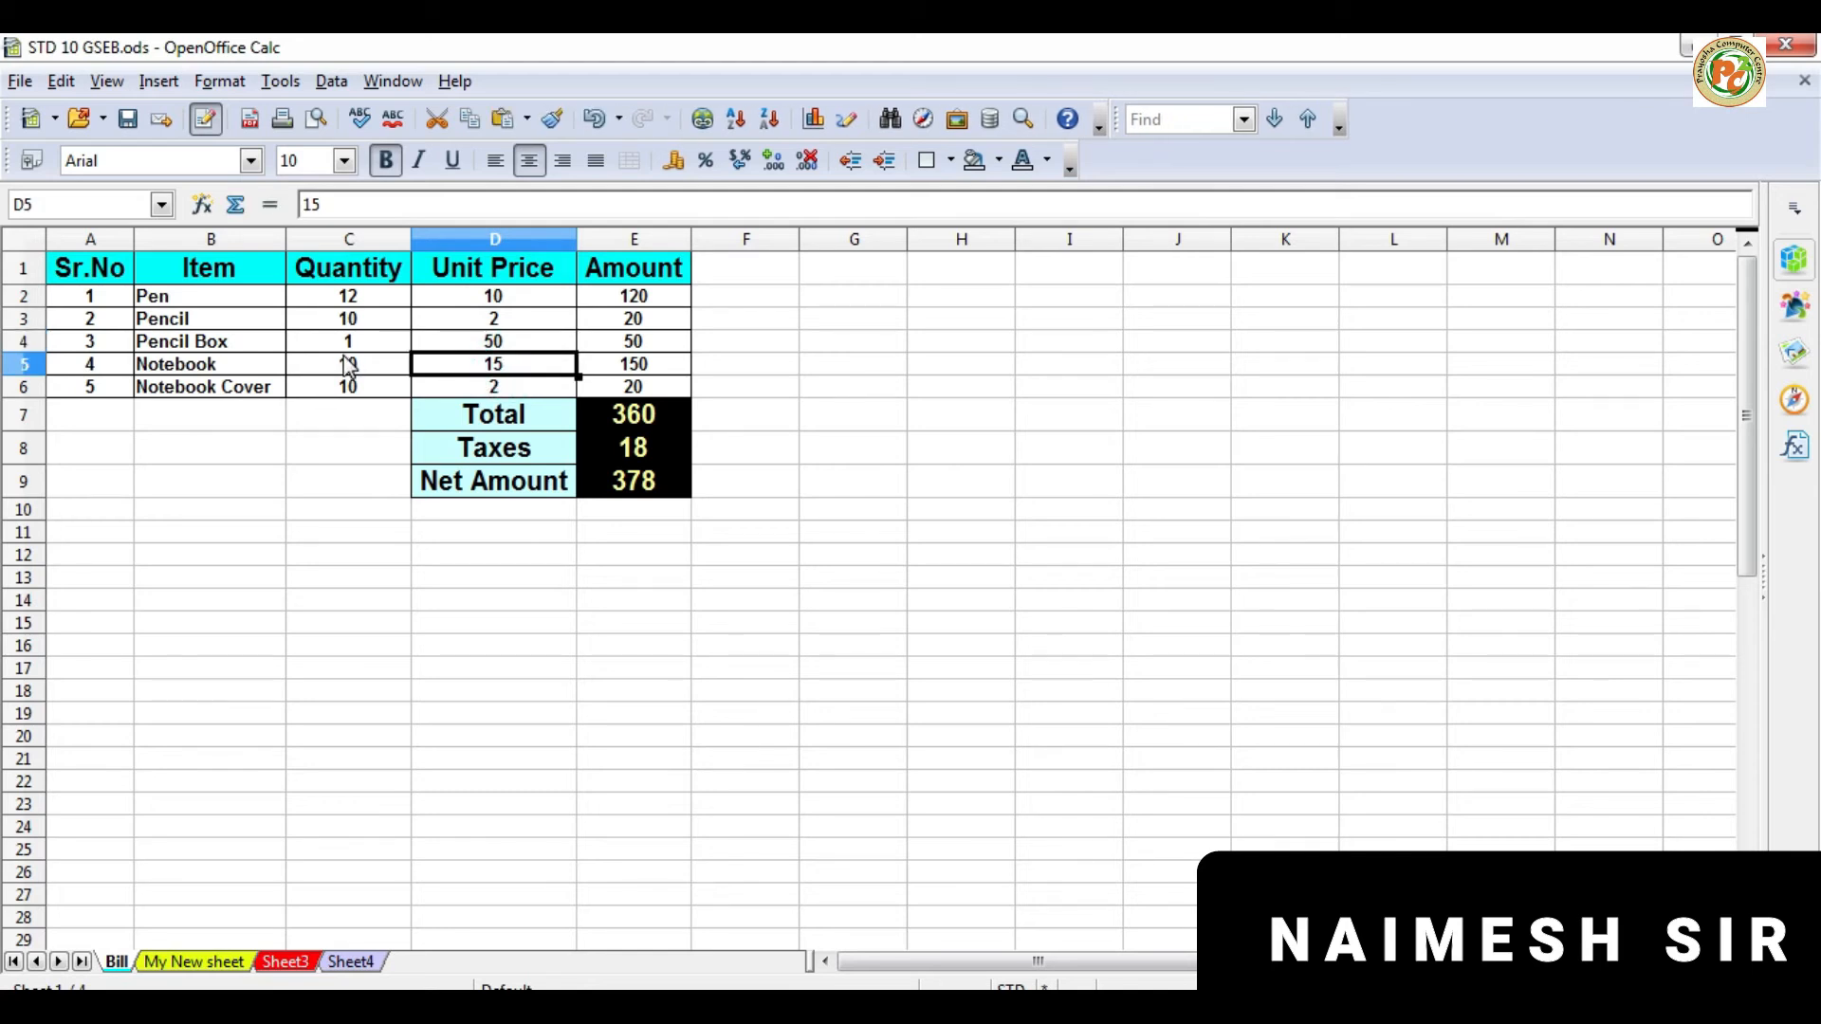
Step: Set the Pen quantity in cell C2 to 5
click(357, 295)
text(5)
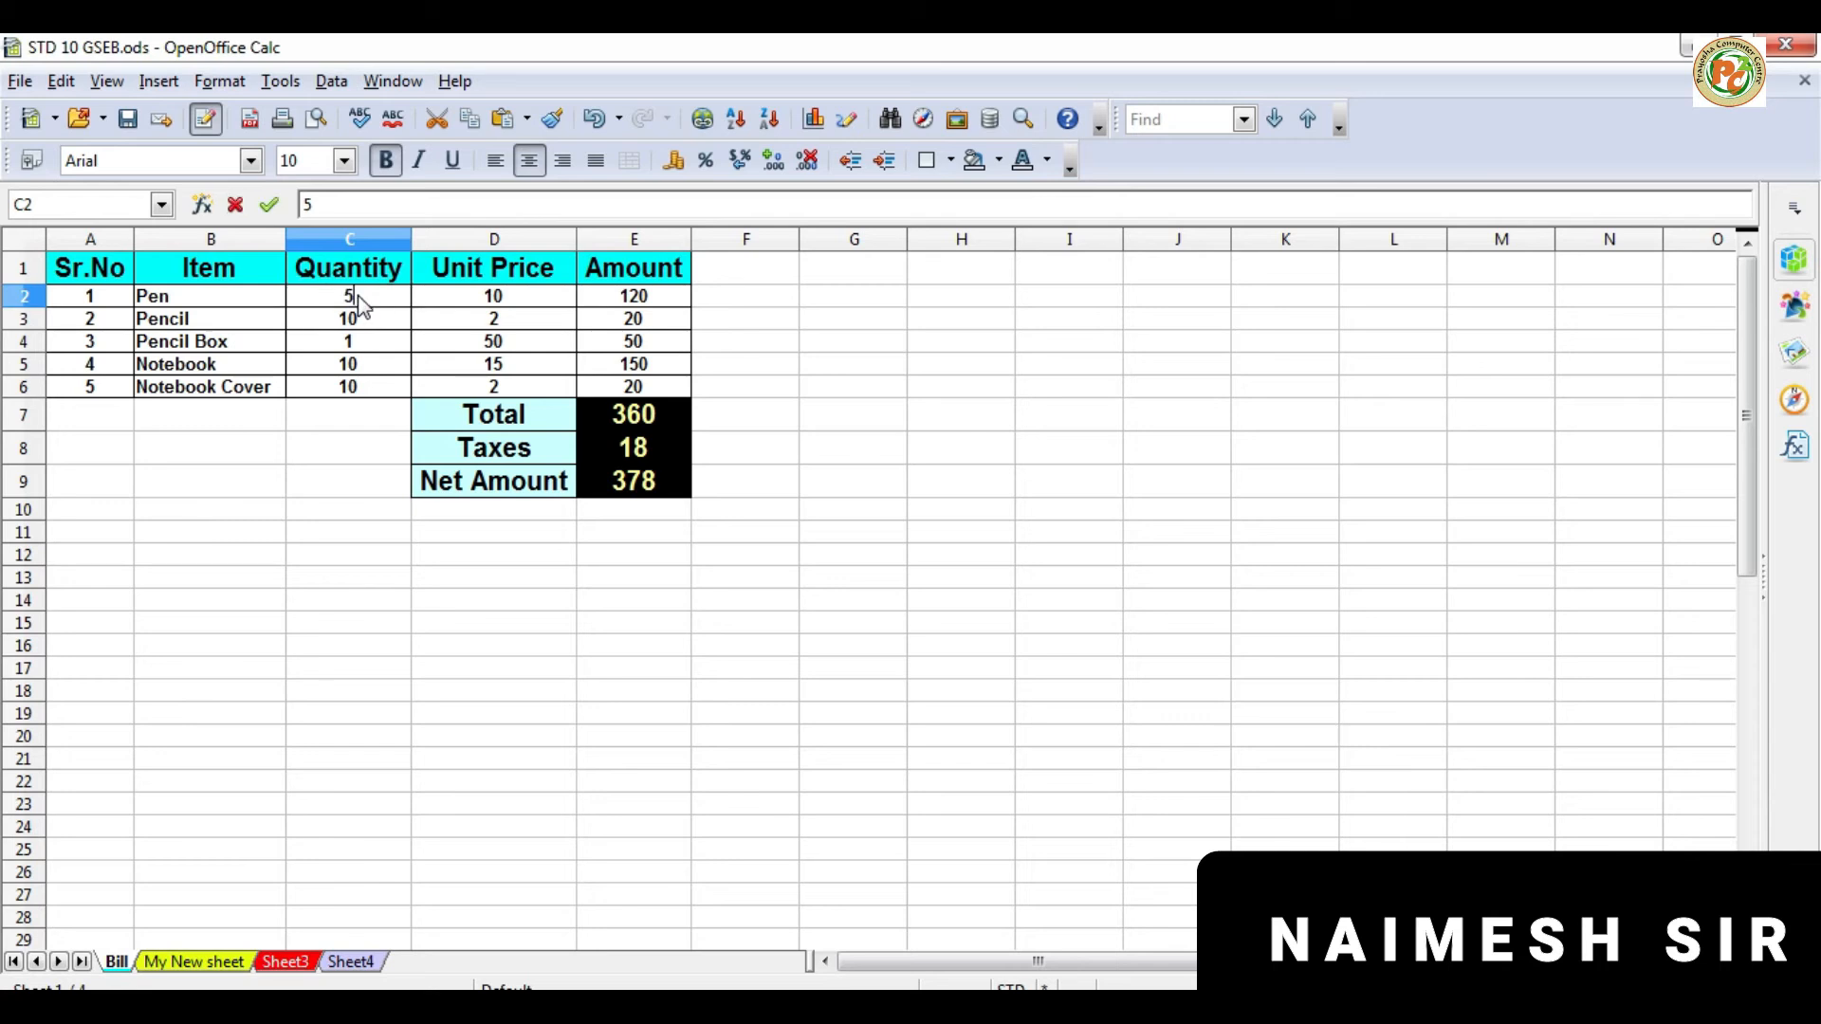
key(Return)
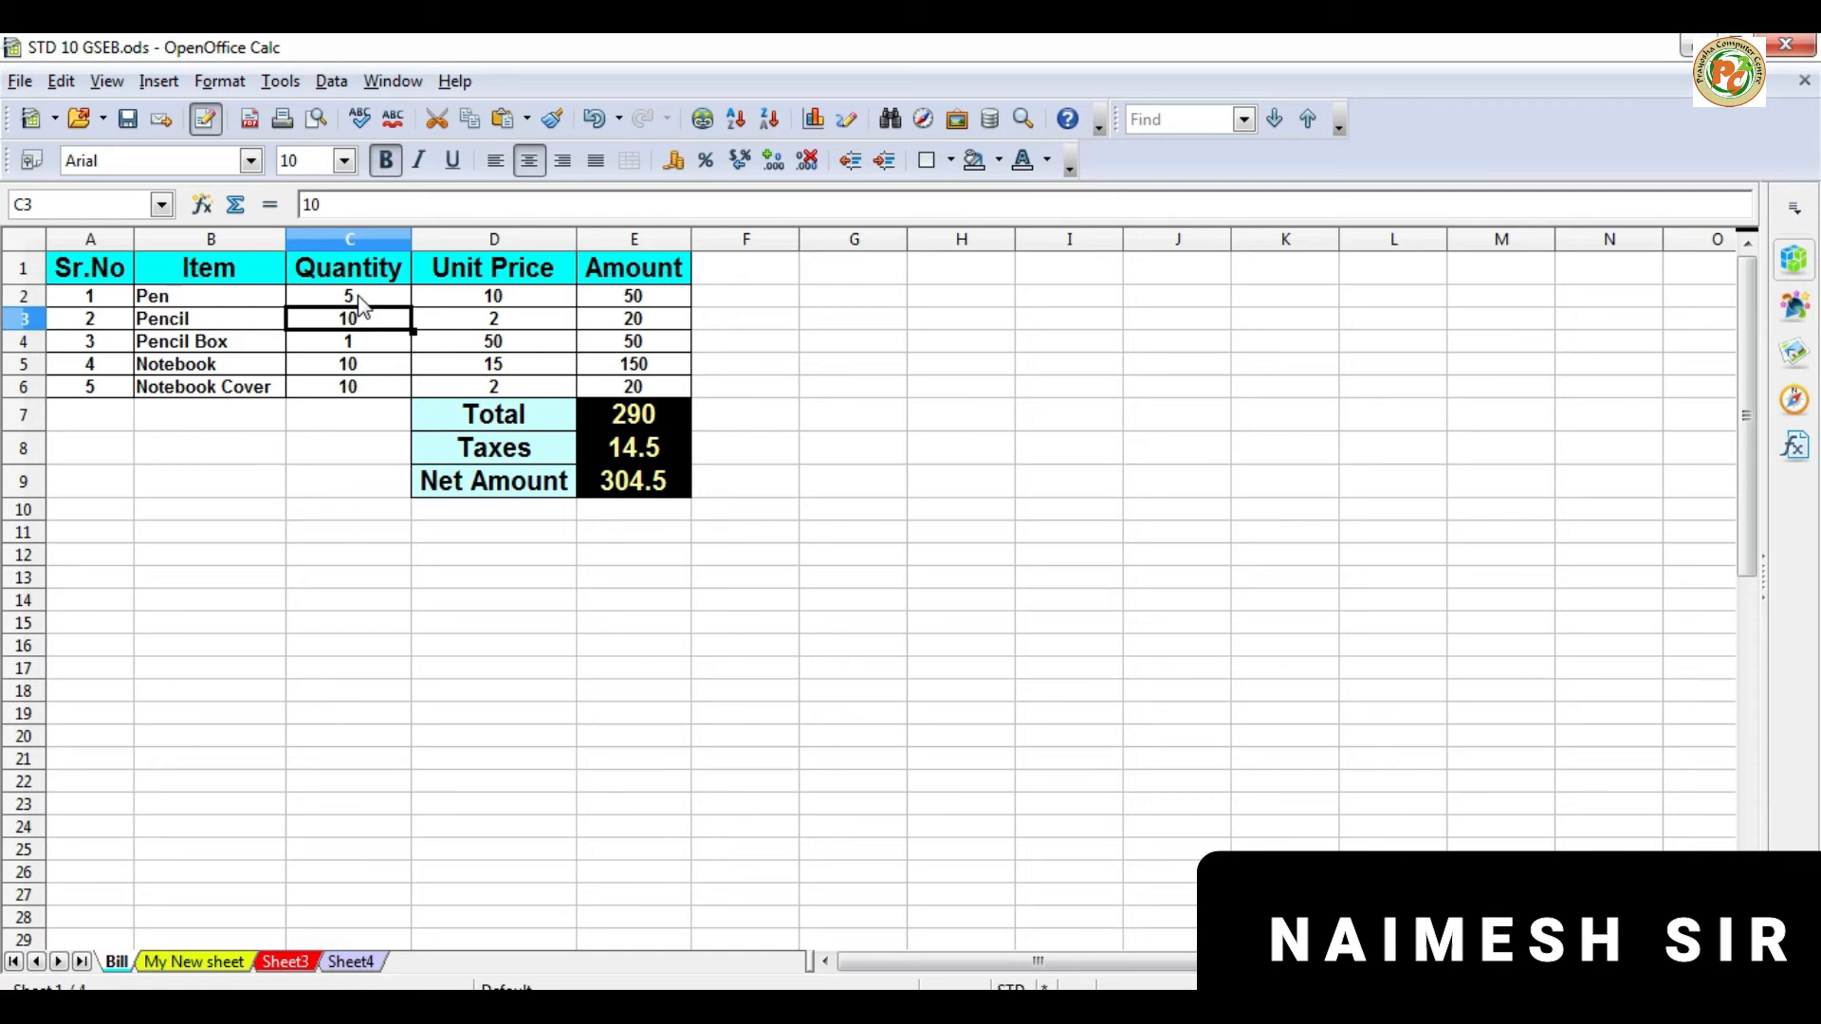
click(351, 577)
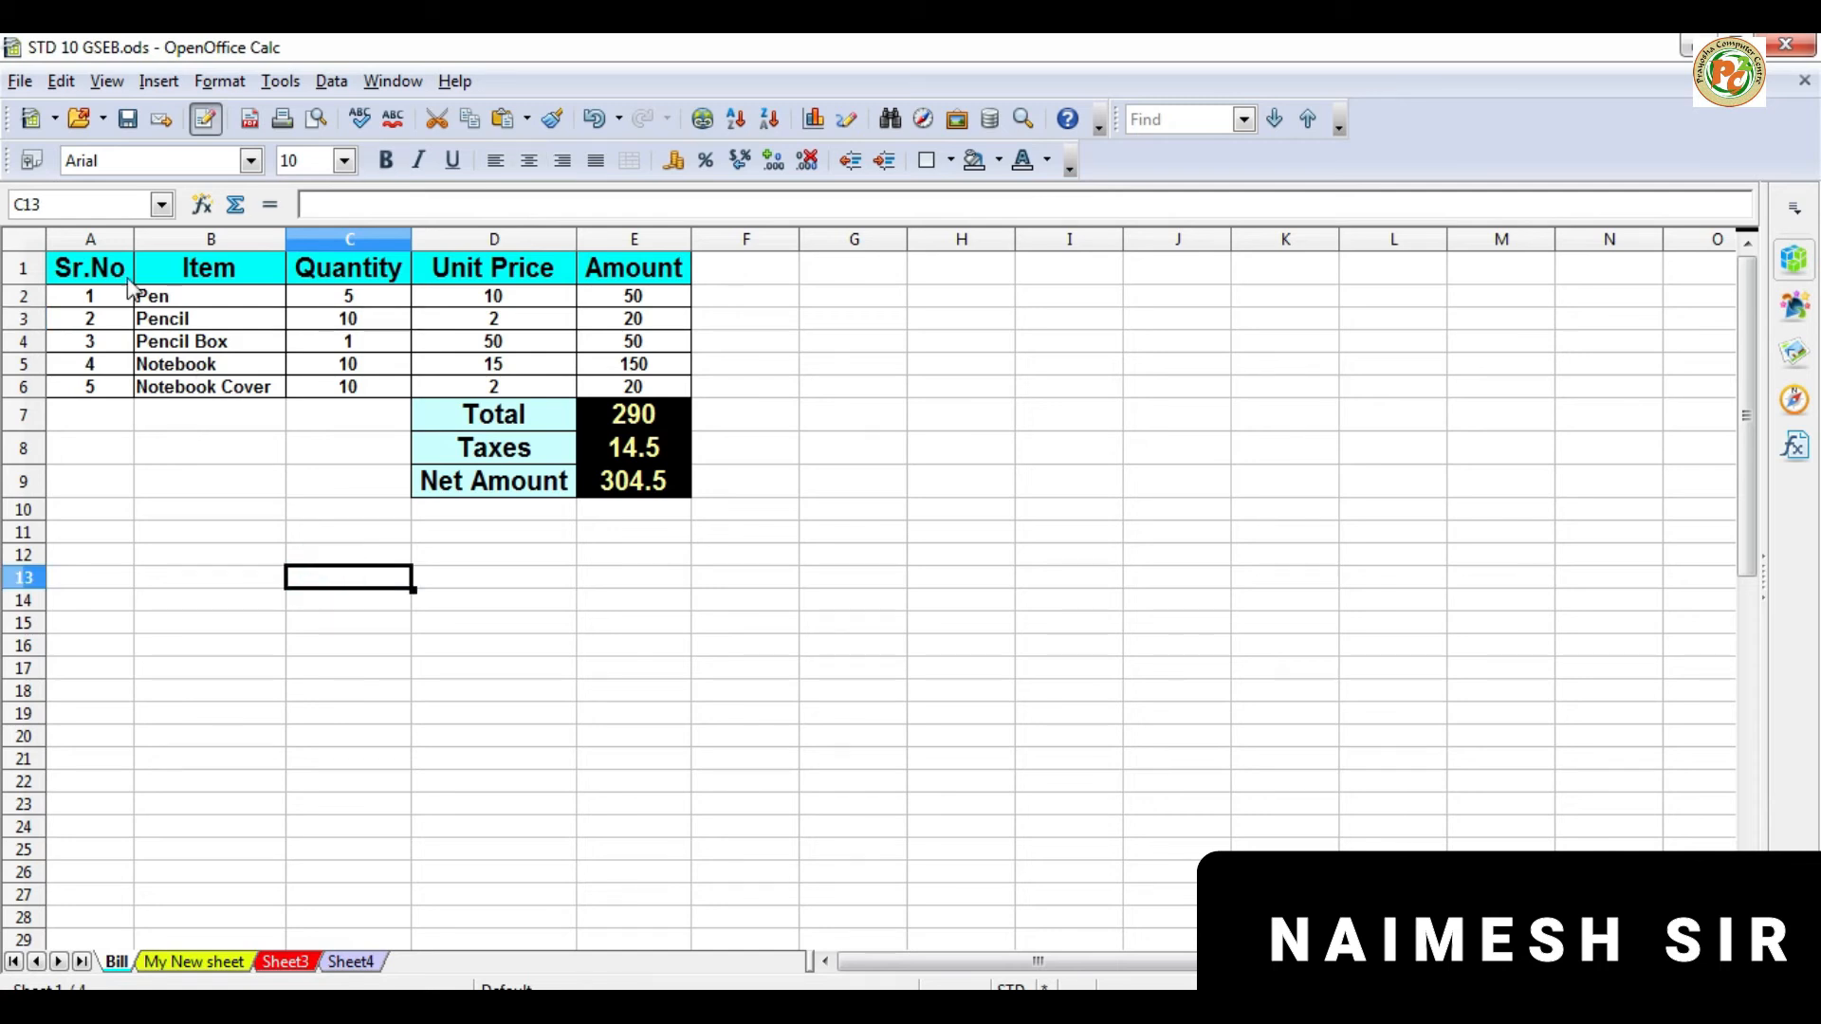
Step: Copy the Sr.No and Item columns, A1:B6, from the Bill sheet and paste them into My New sheet at cell A1
drag(95, 269, 230, 397)
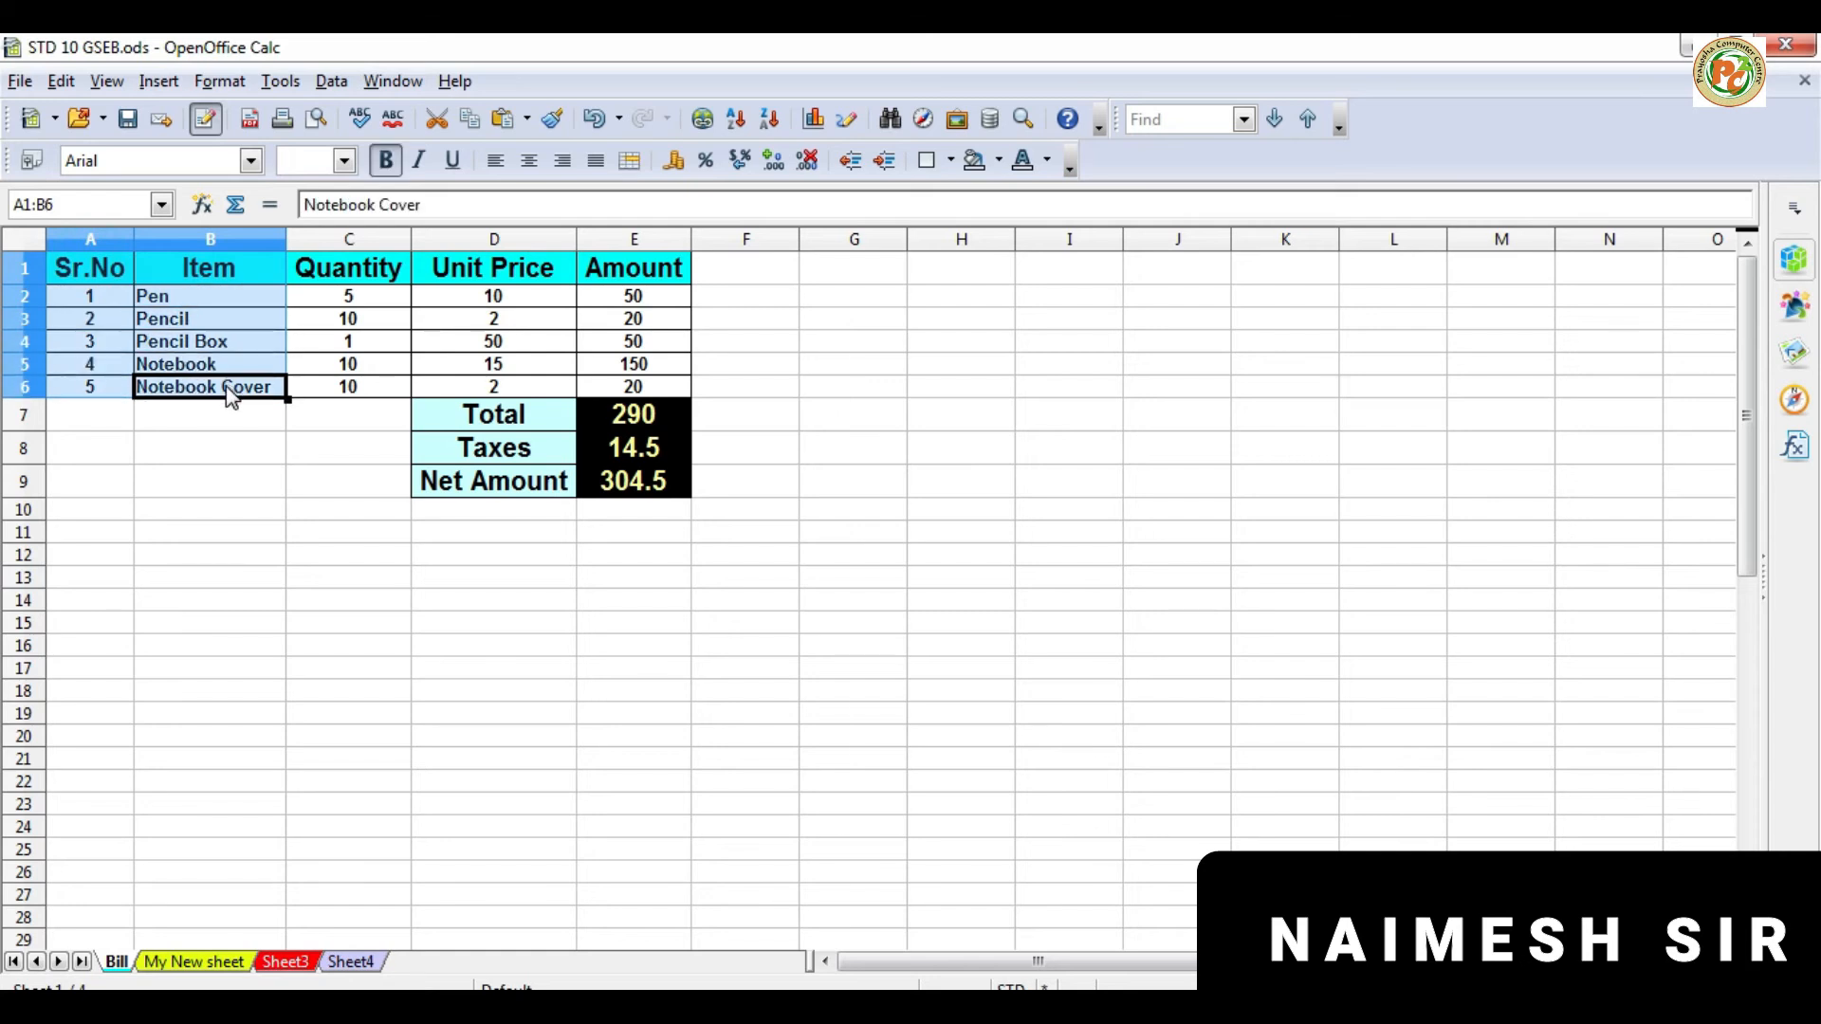
click(62, 83)
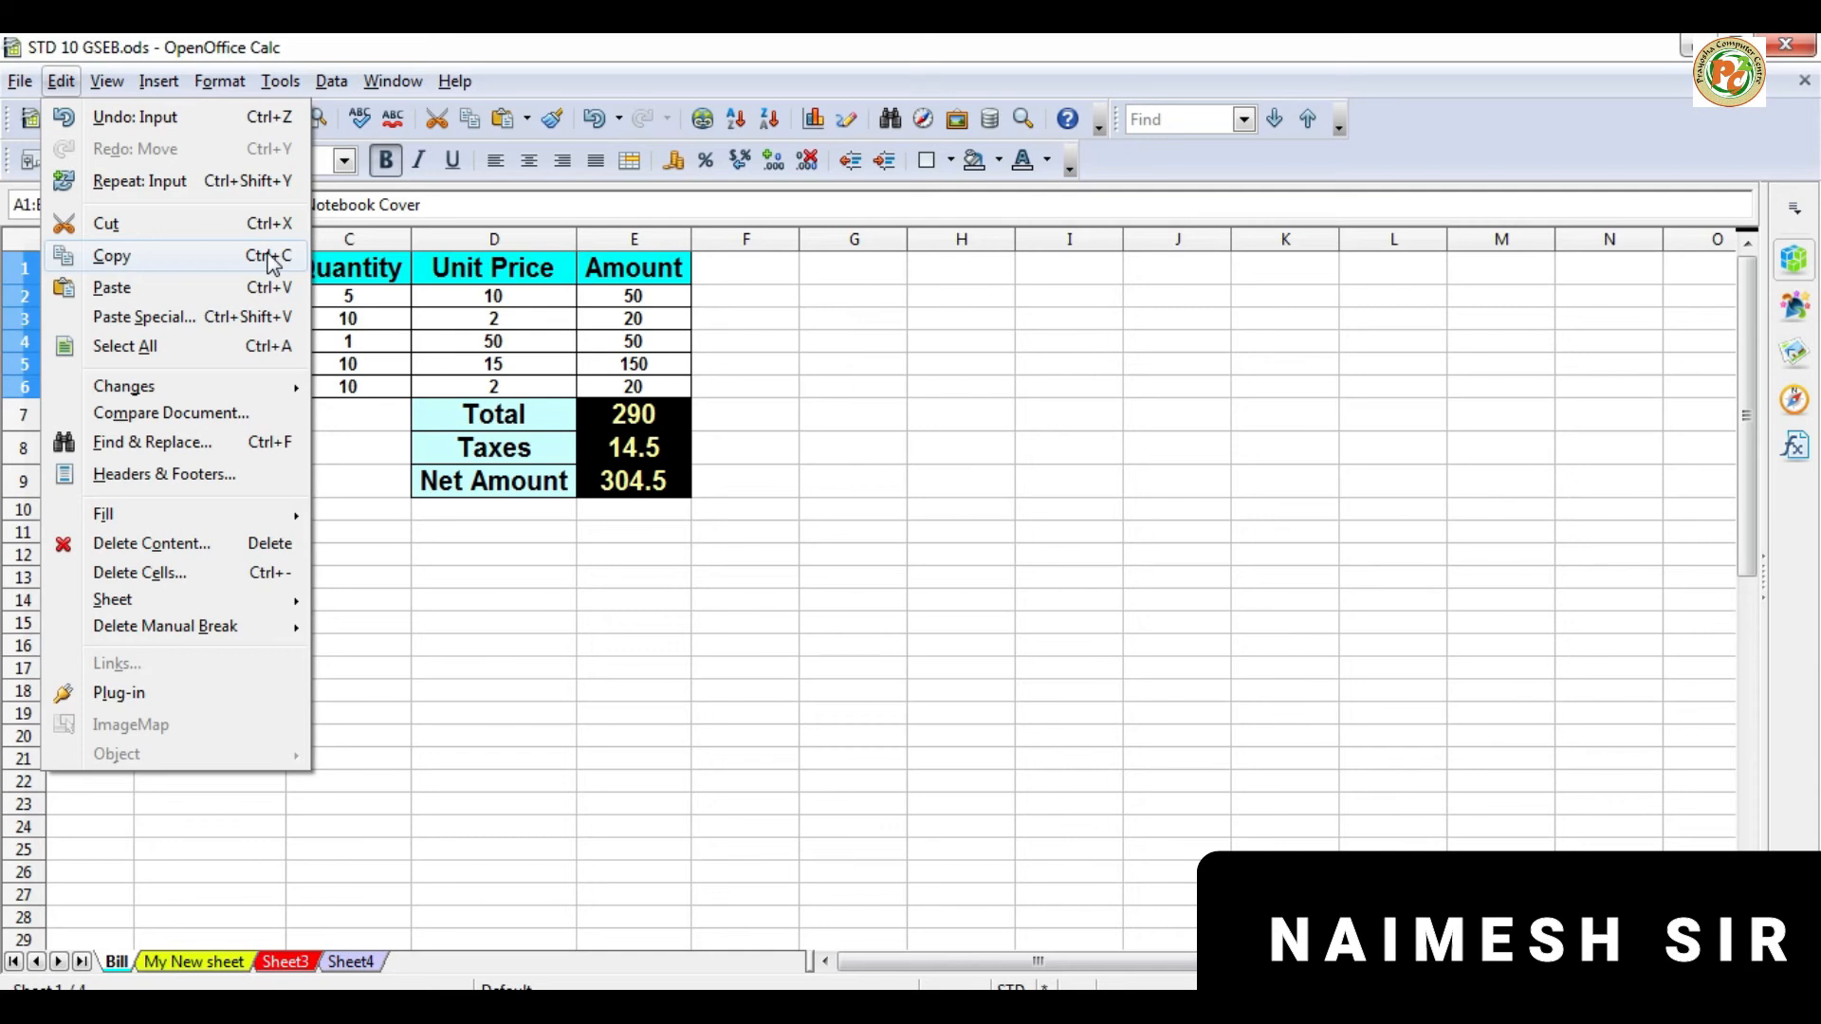
click(145, 256)
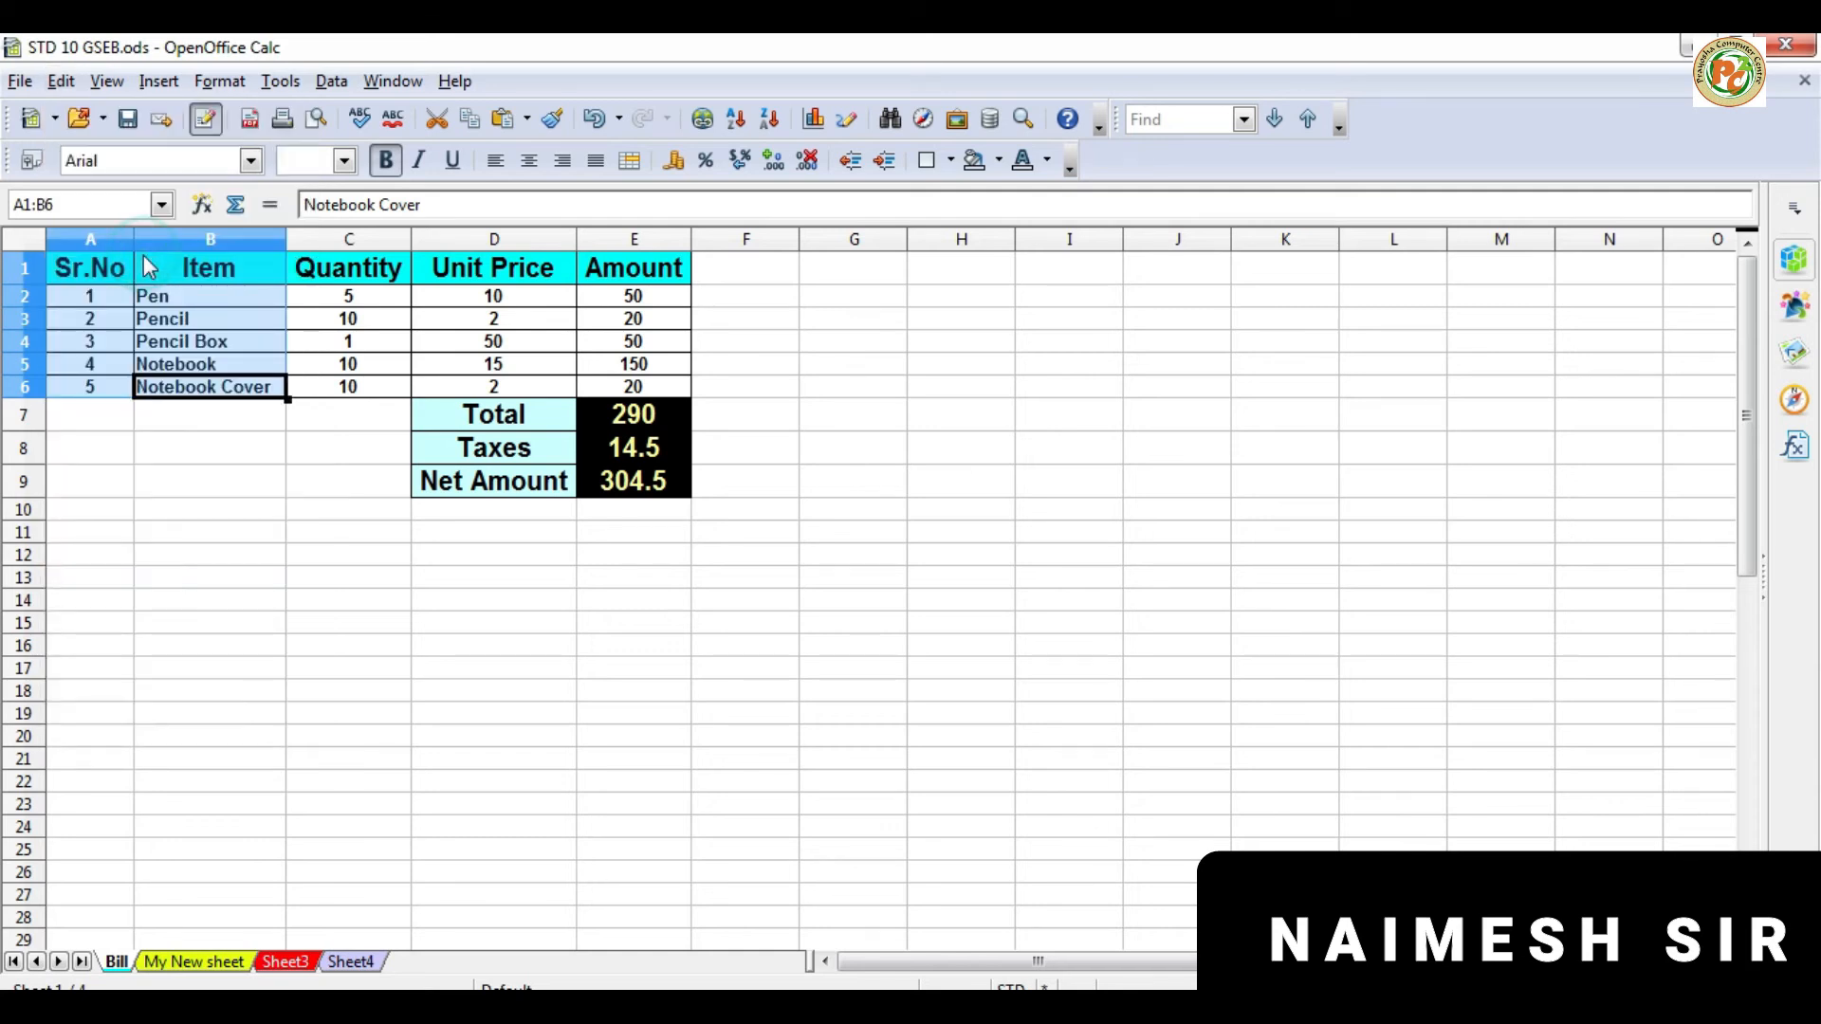
click(186, 962)
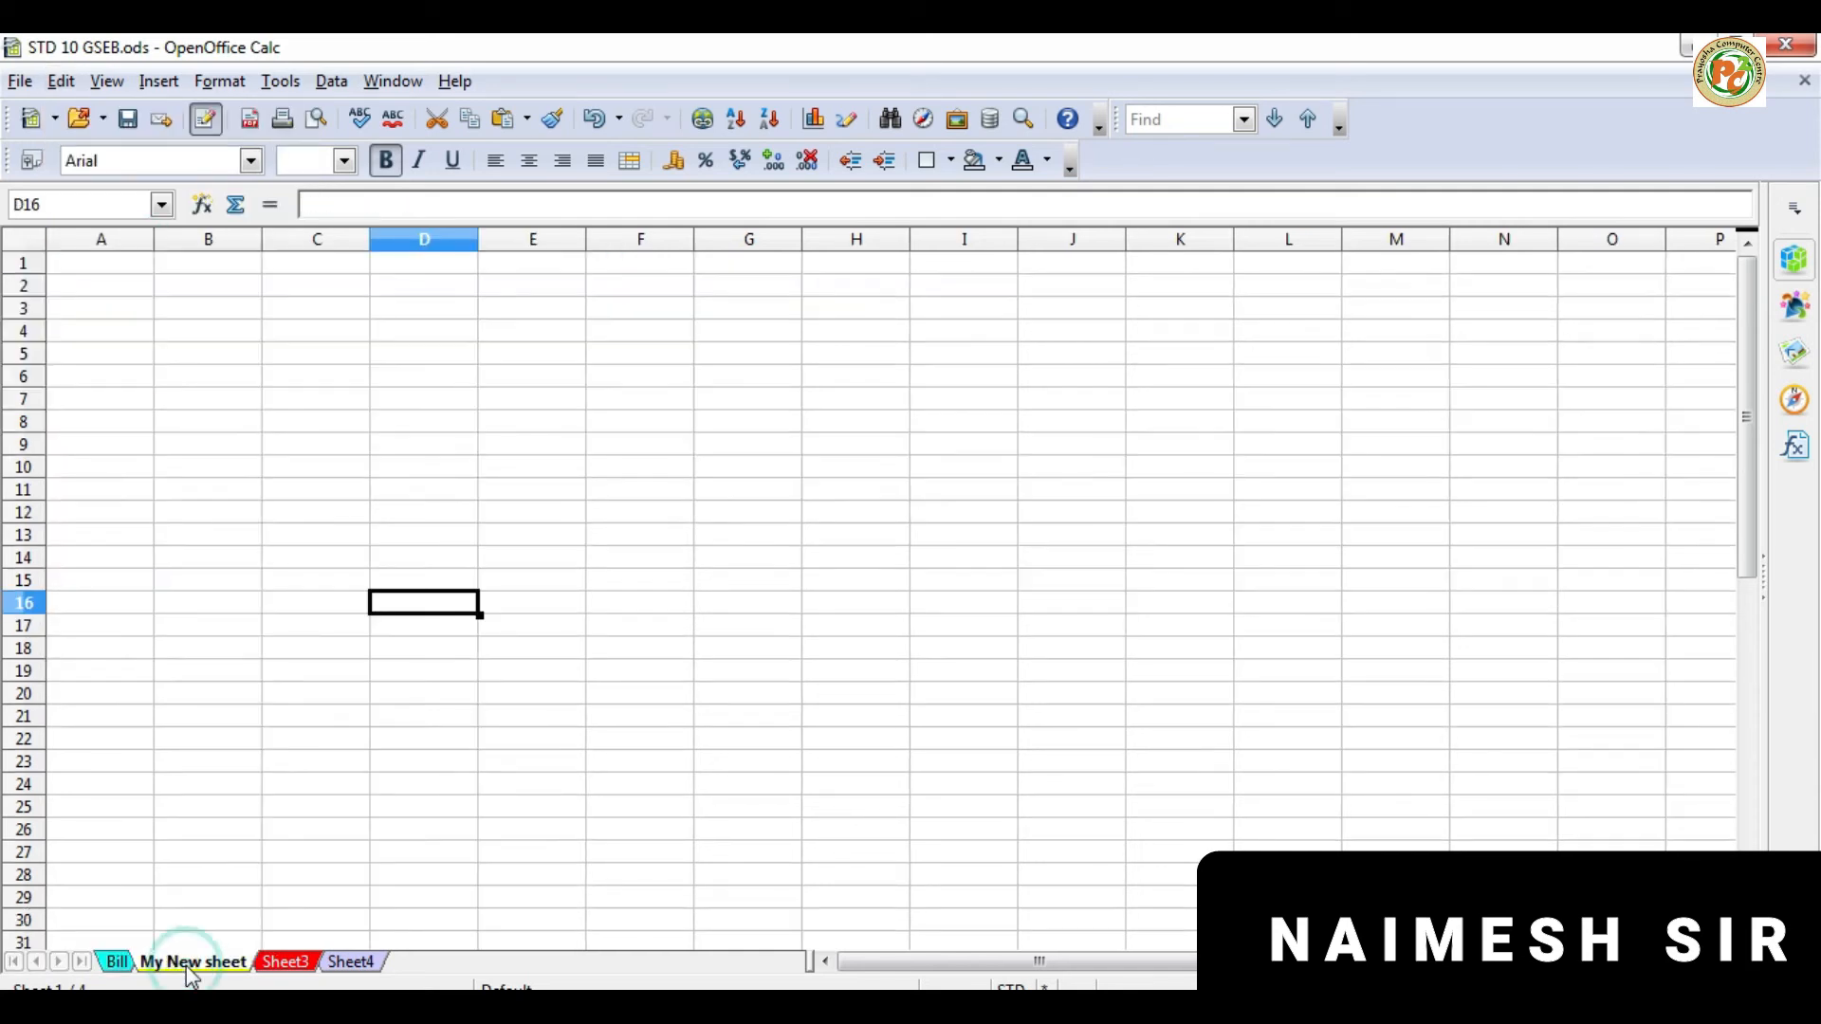
click(97, 265)
click(62, 83)
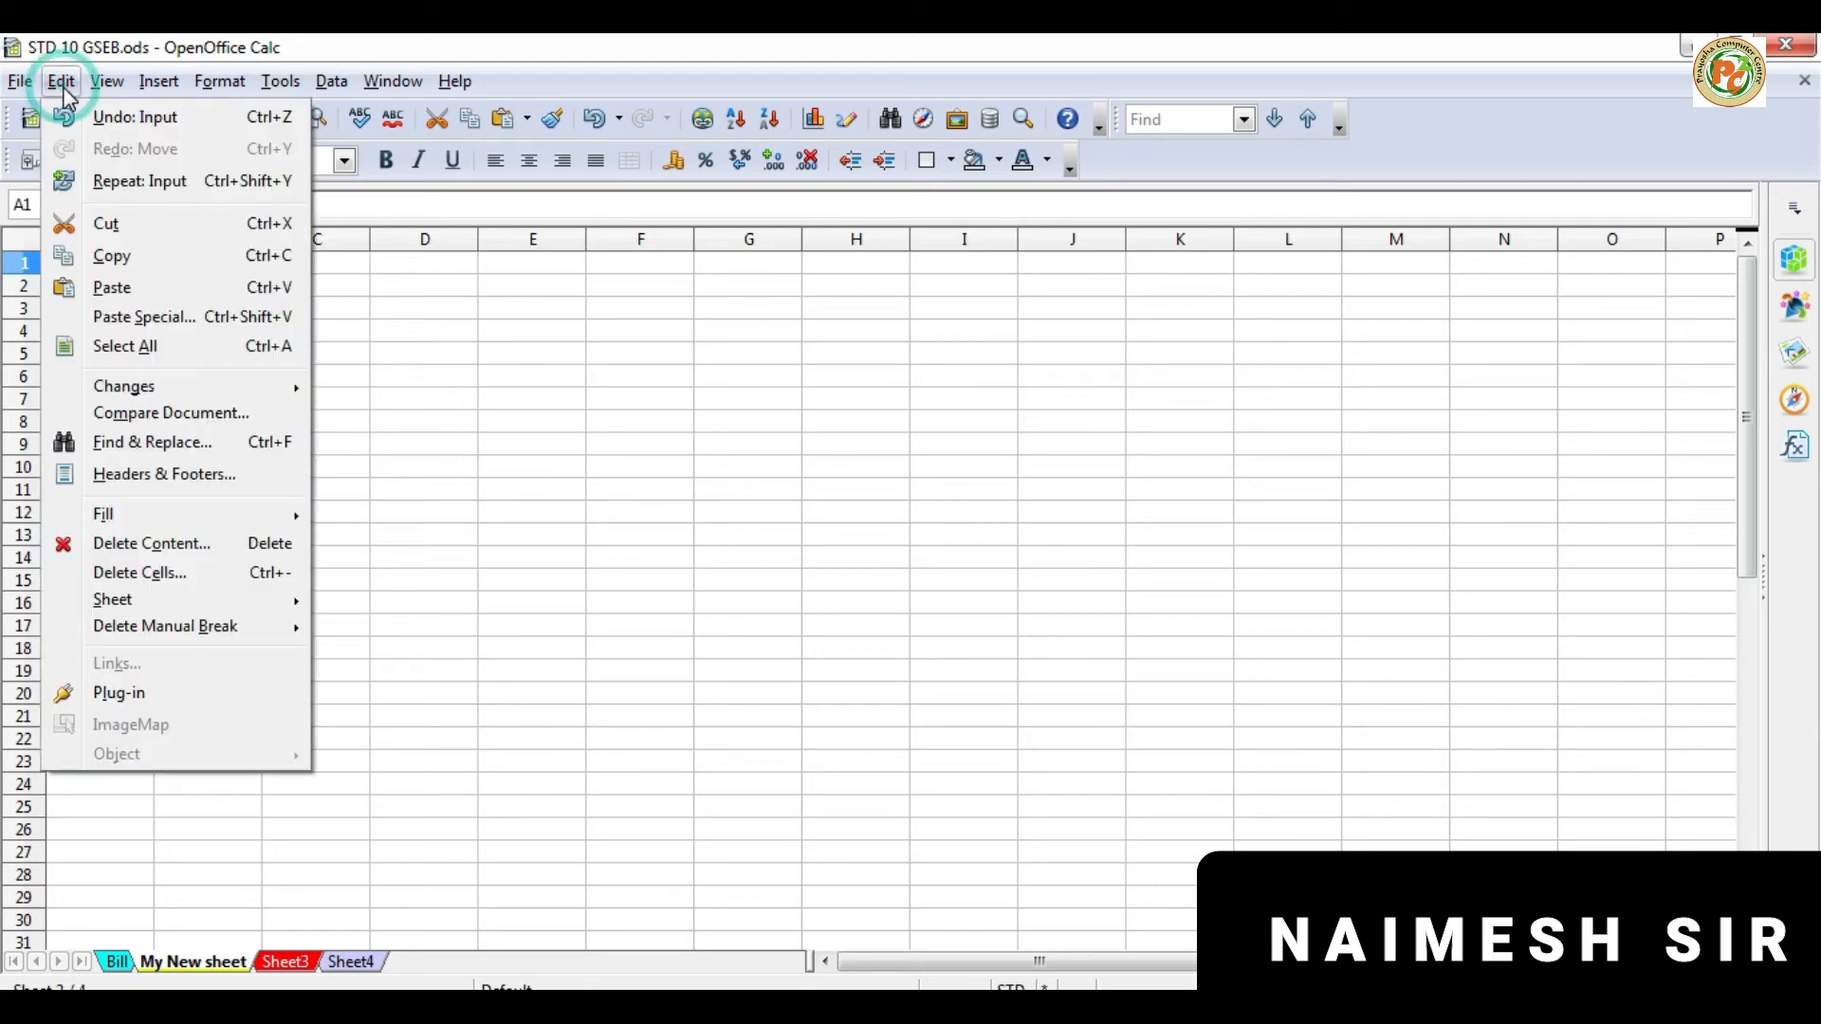
click(139, 290)
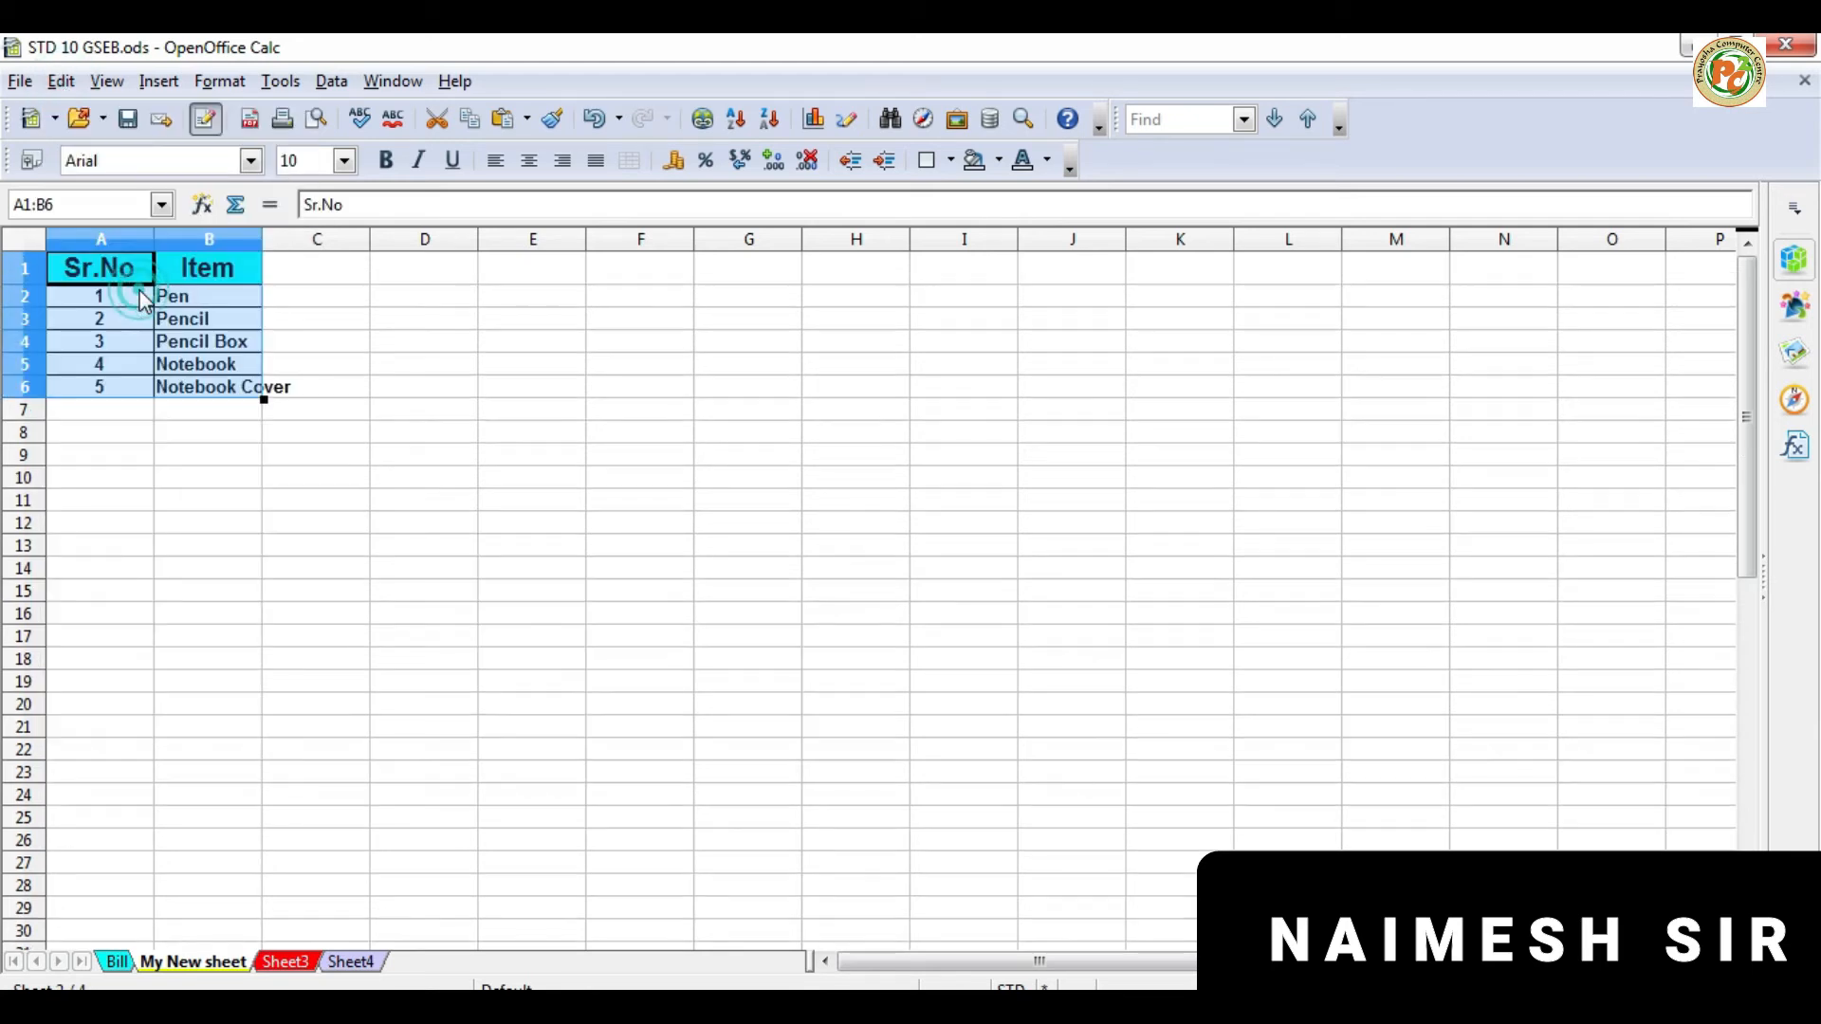
click(237, 521)
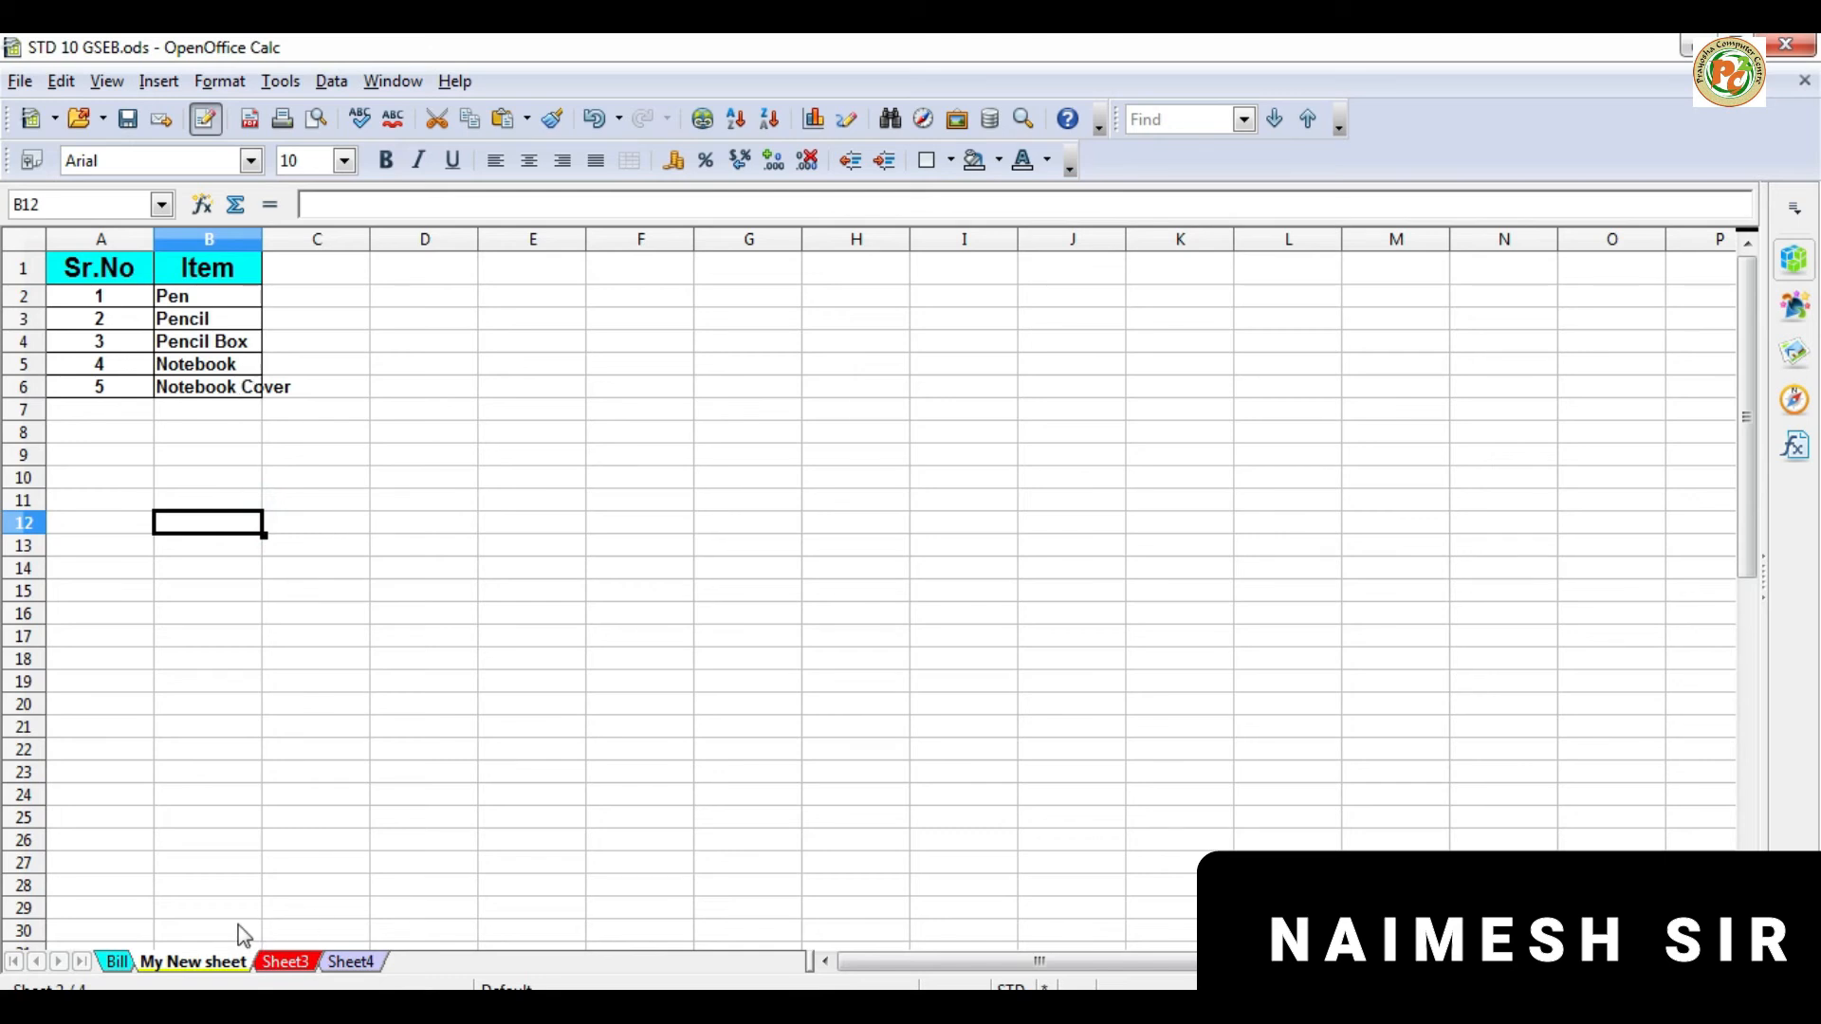
Step: Copy the Quantity to Amount range C1:E9 from the Bill sheet and select cell C1 on My New sheet as the destination
click(119, 962)
drag(337, 270, 633, 483)
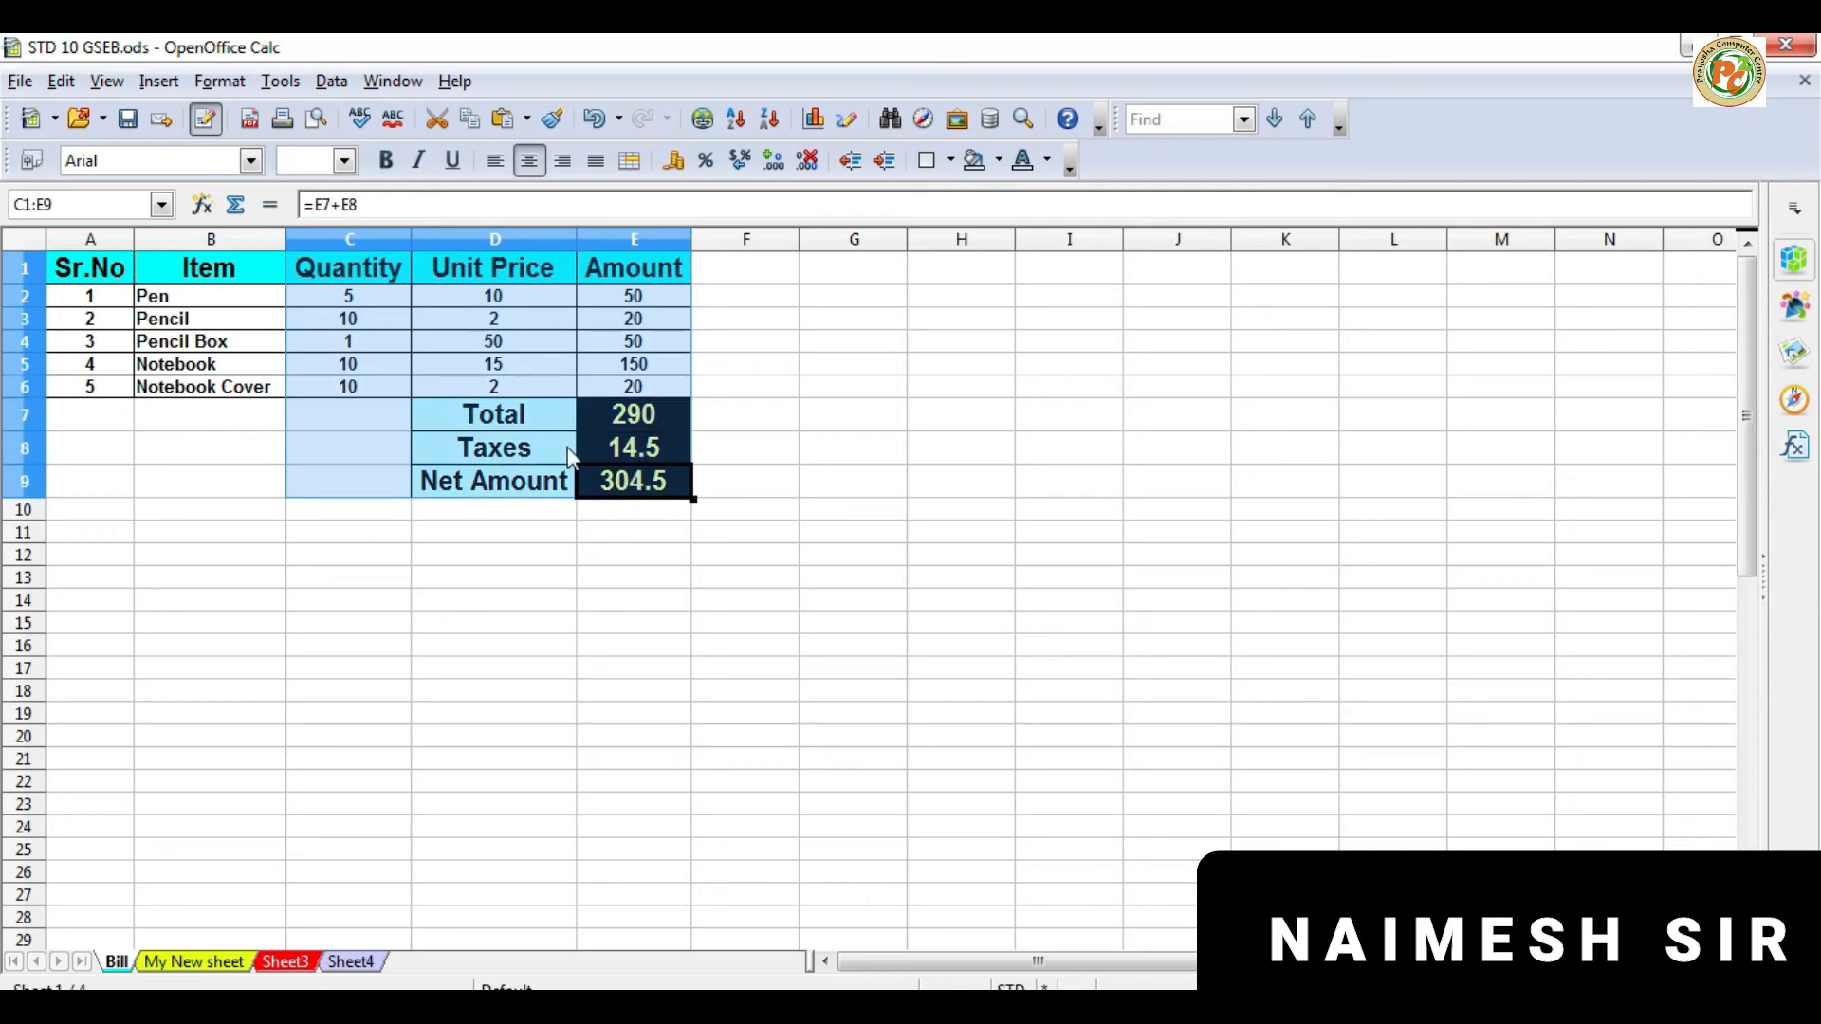
click(60, 80)
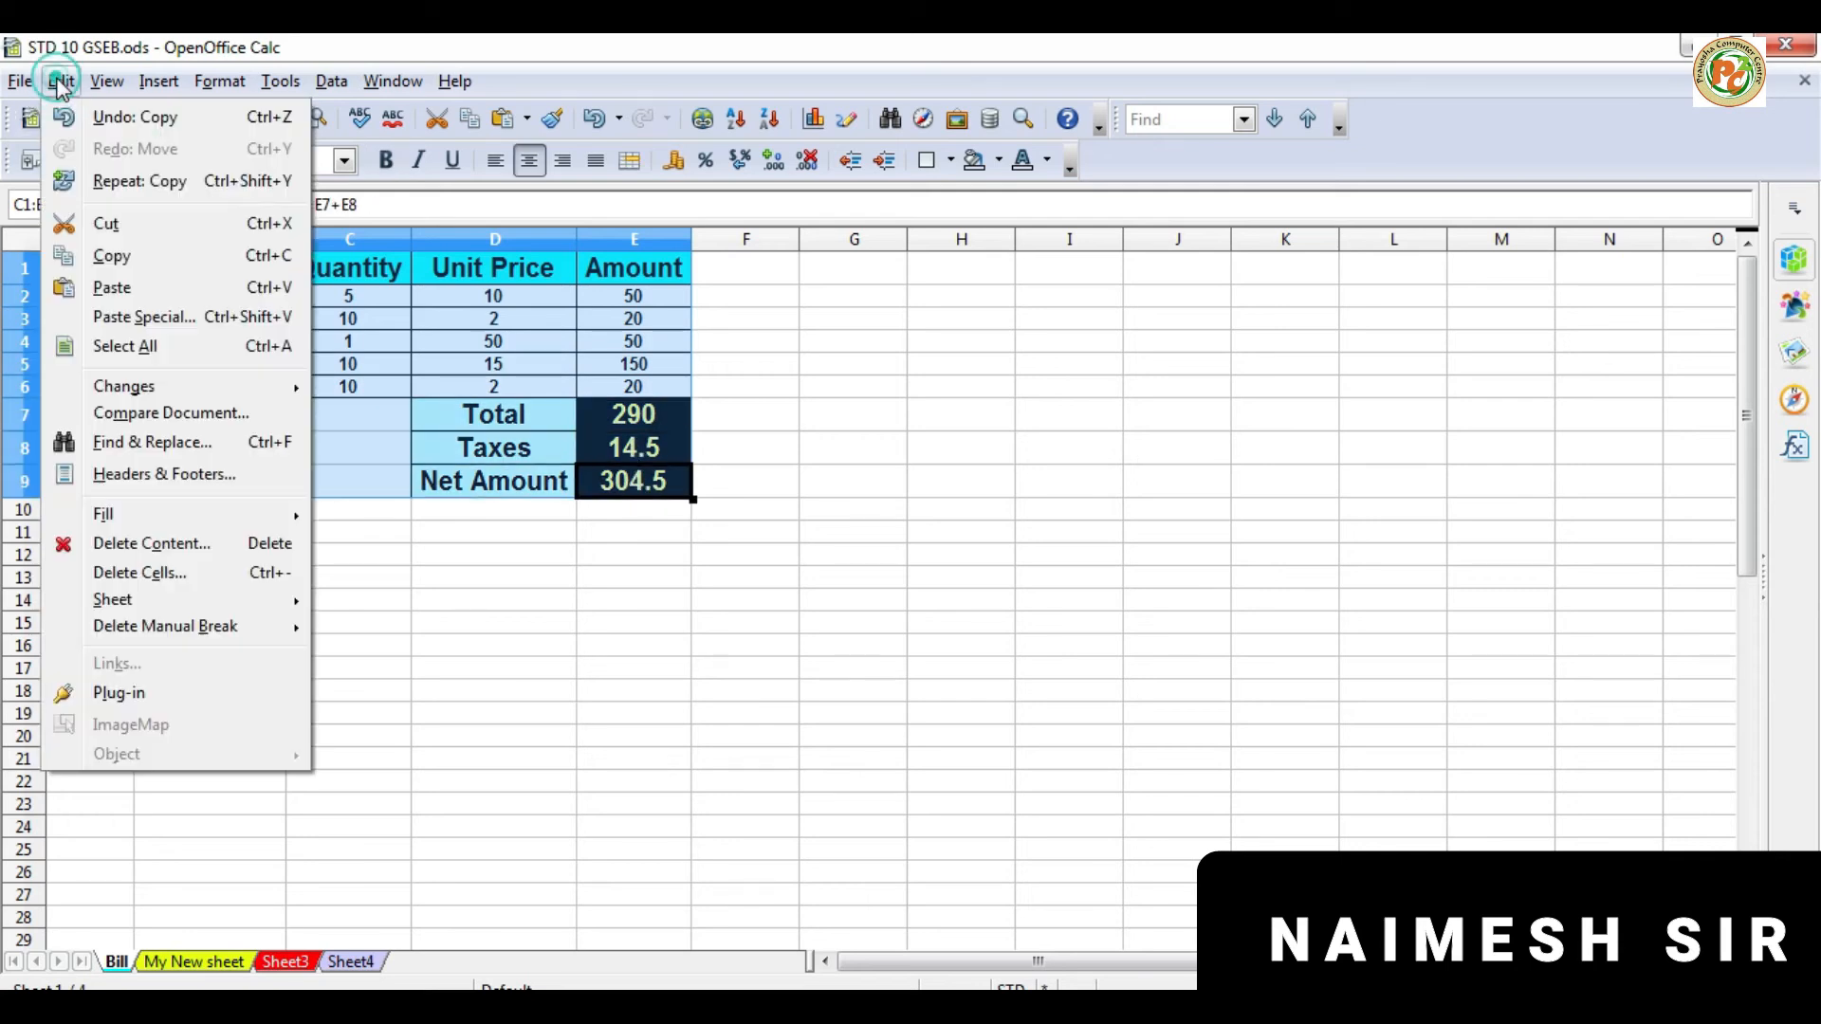
click(112, 257)
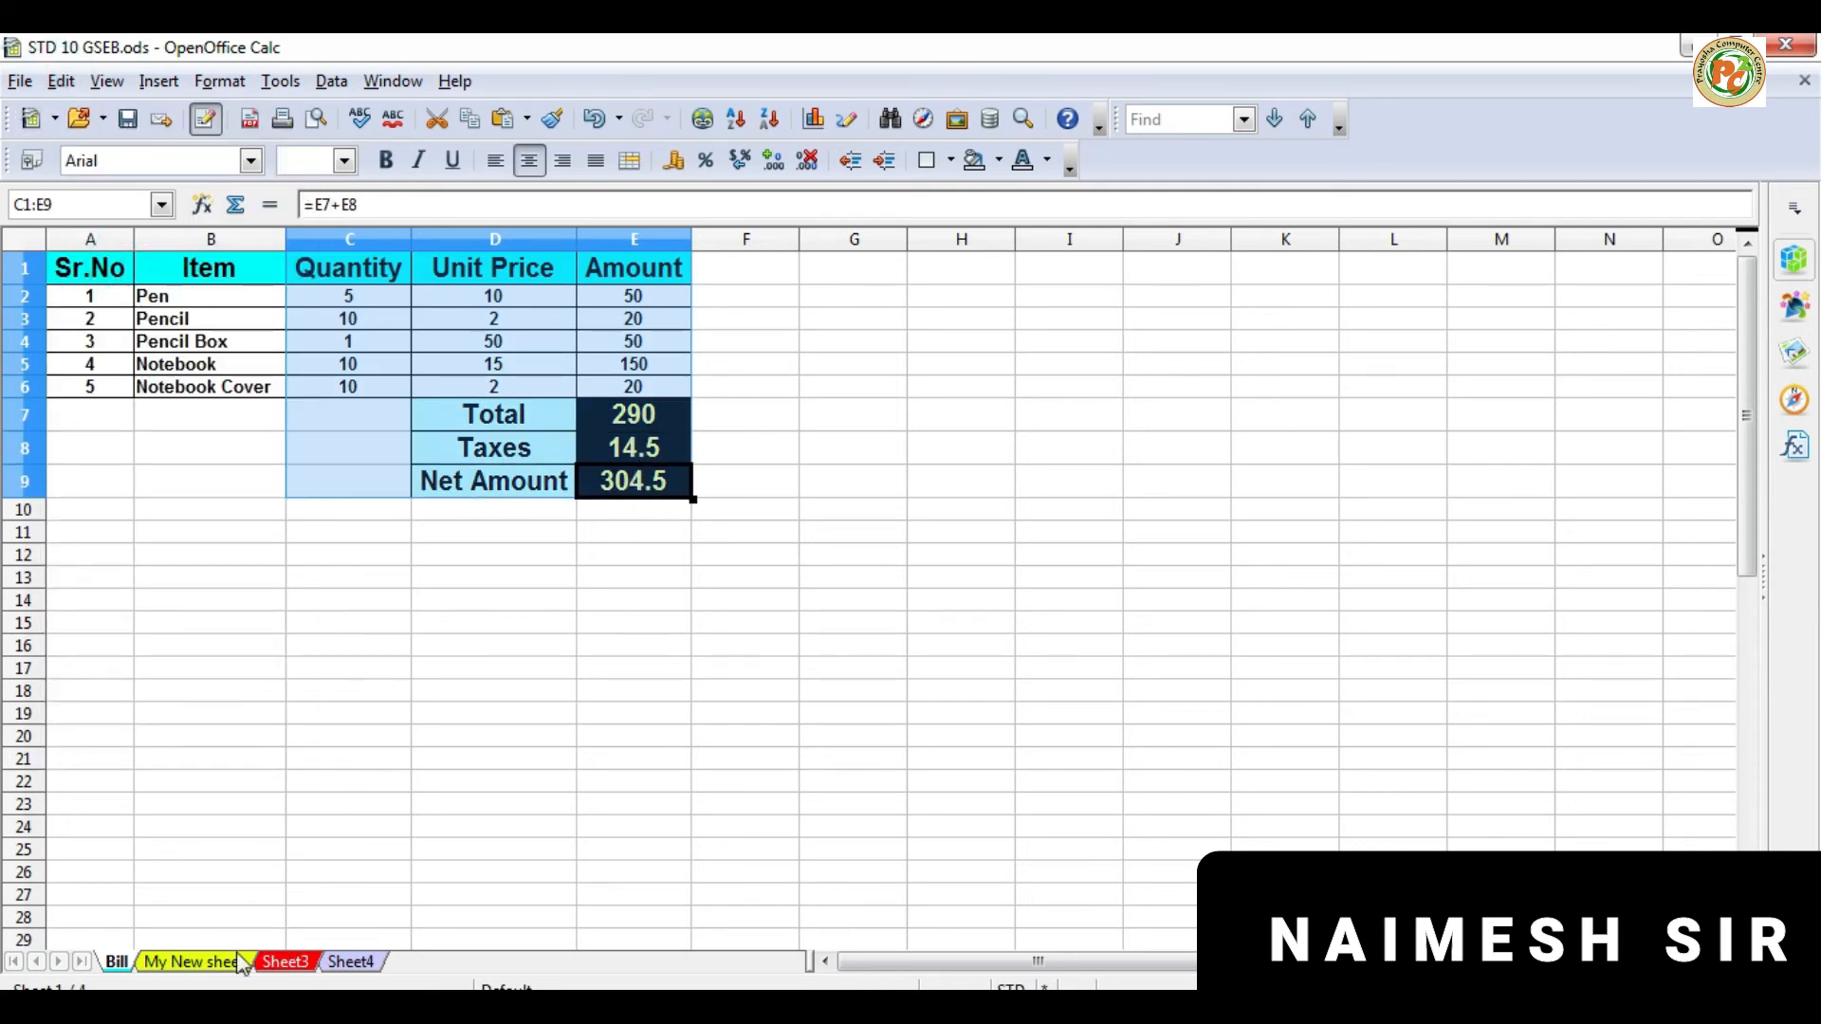
click(195, 962)
click(318, 269)
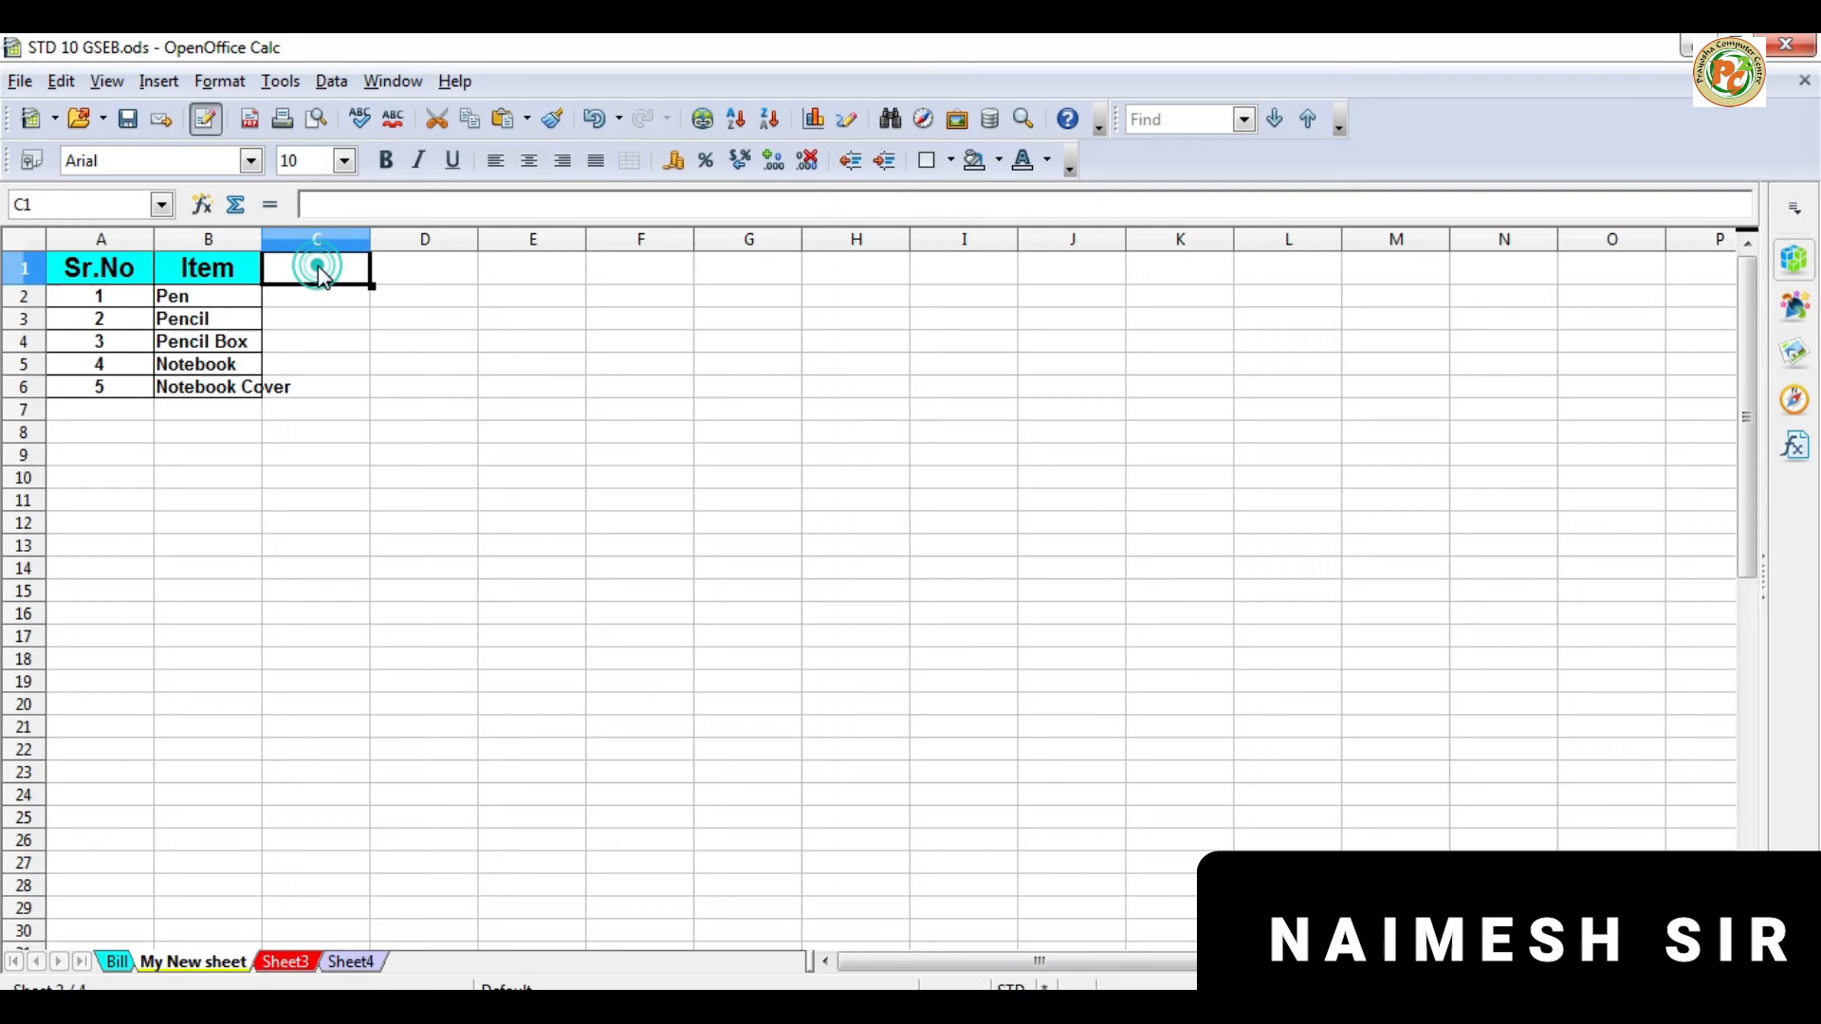
Step: Paste only the text, numbers and date & time of the copied range at C1 with Paste Special, and undo that paste
click(63, 82)
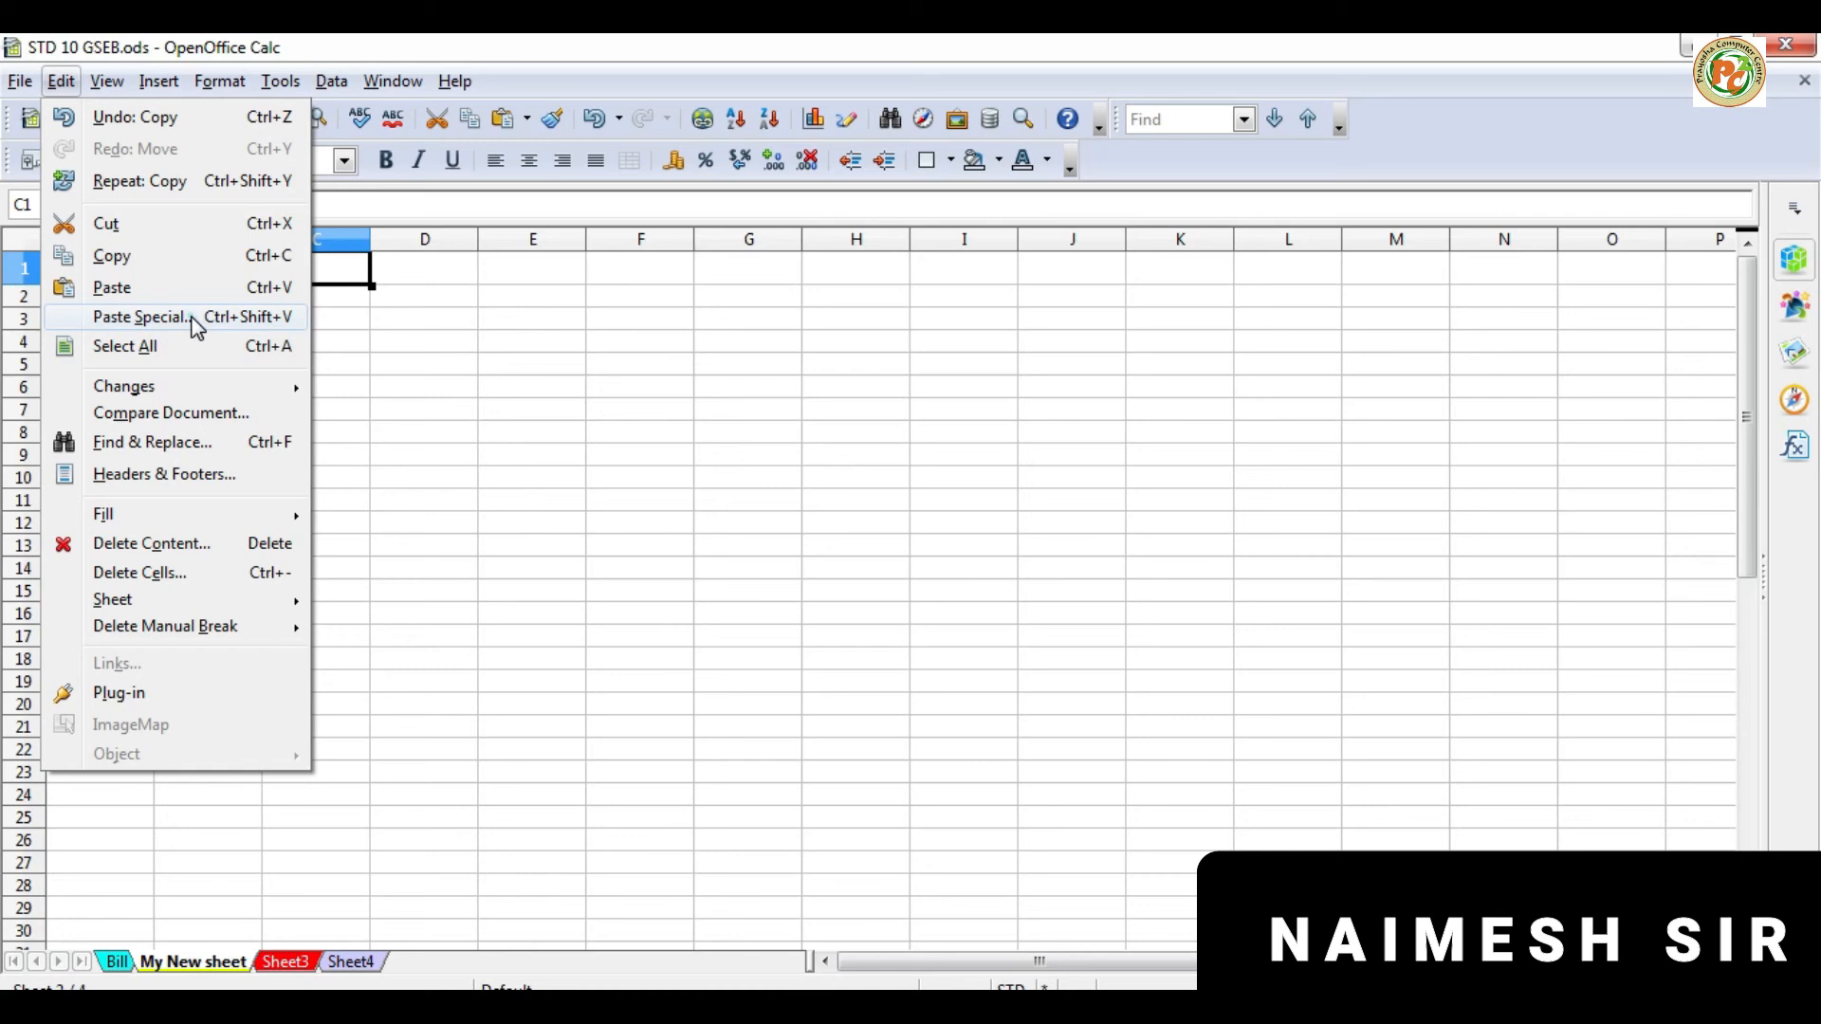
click(142, 316)
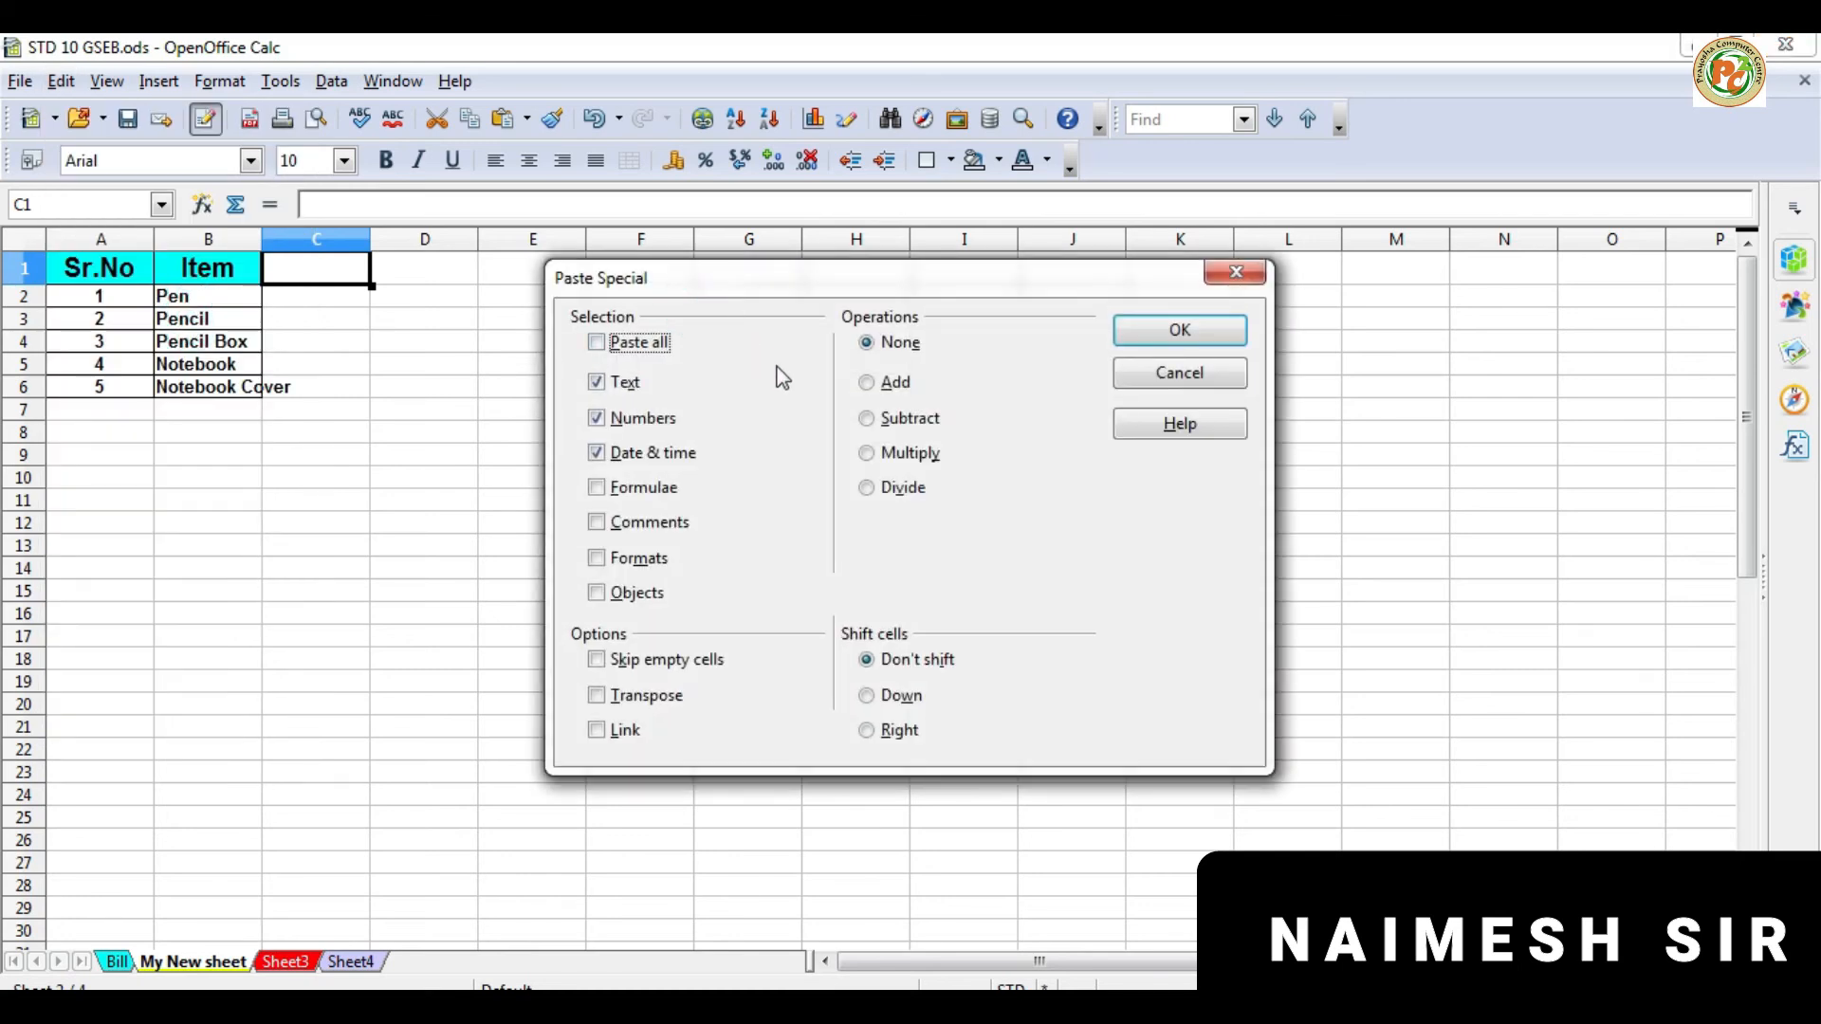
drag(776, 276, 865, 351)
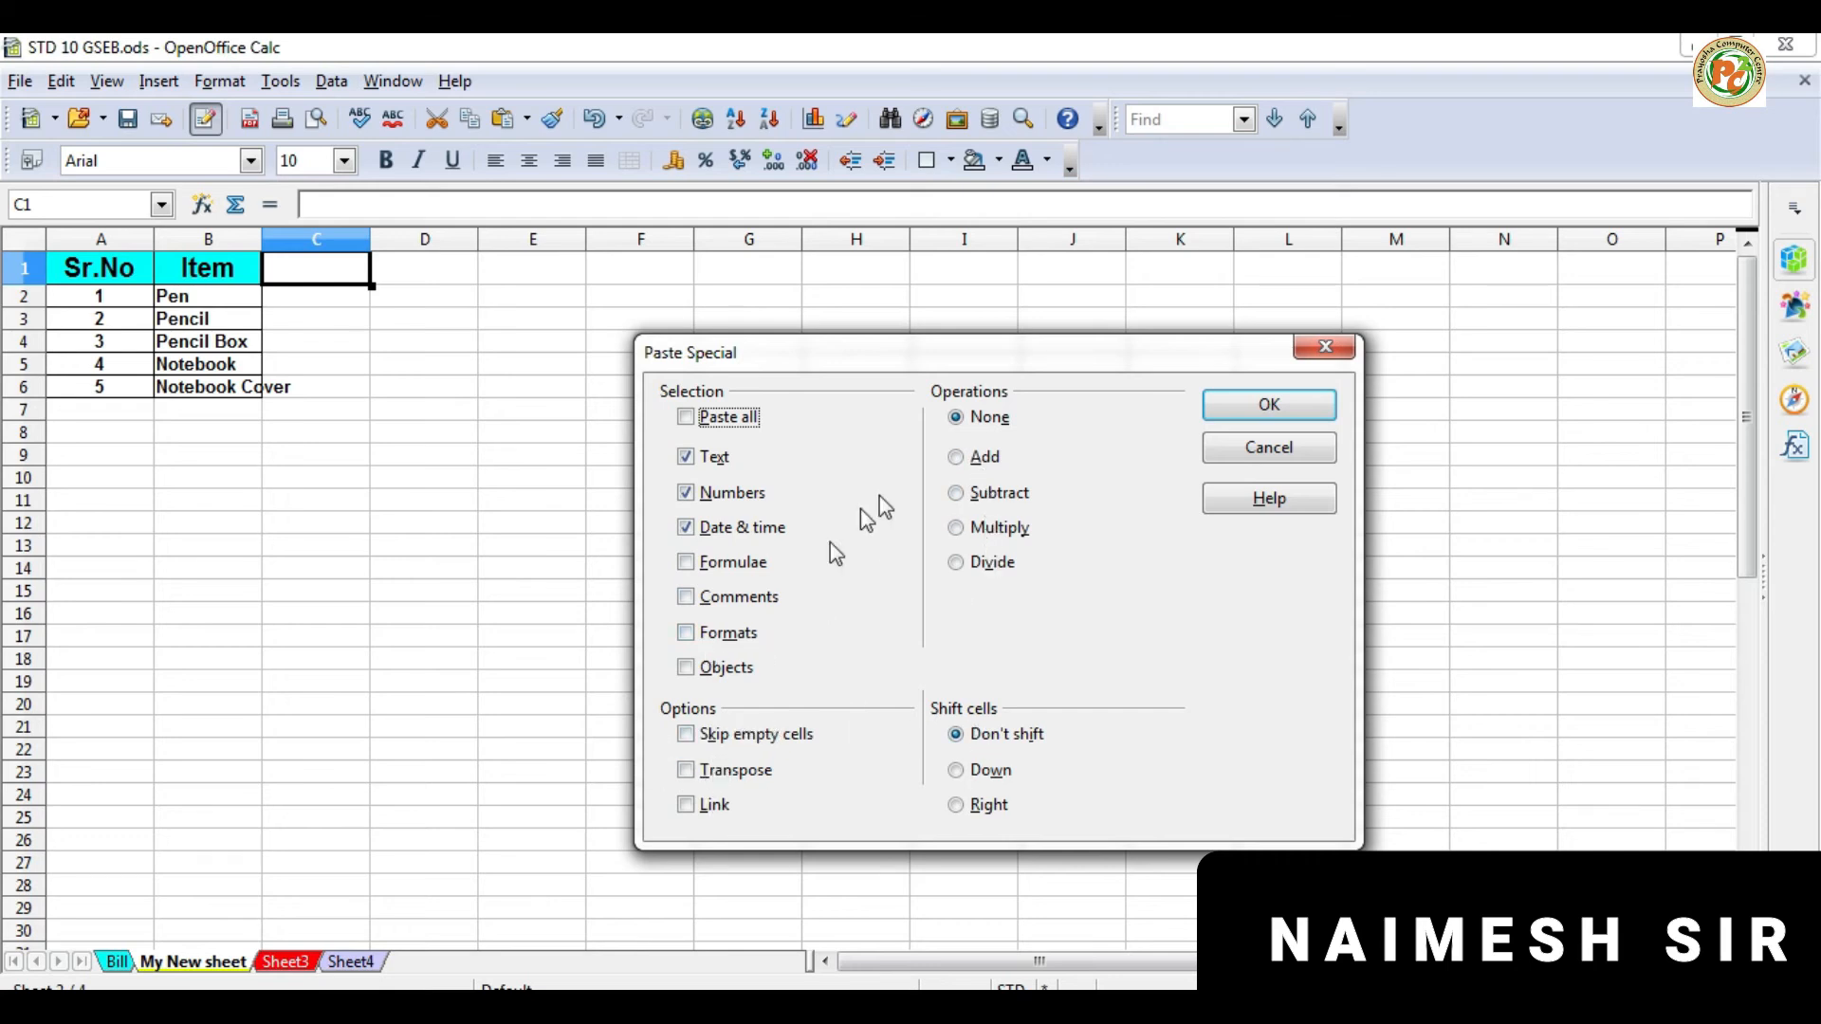
click(1292, 416)
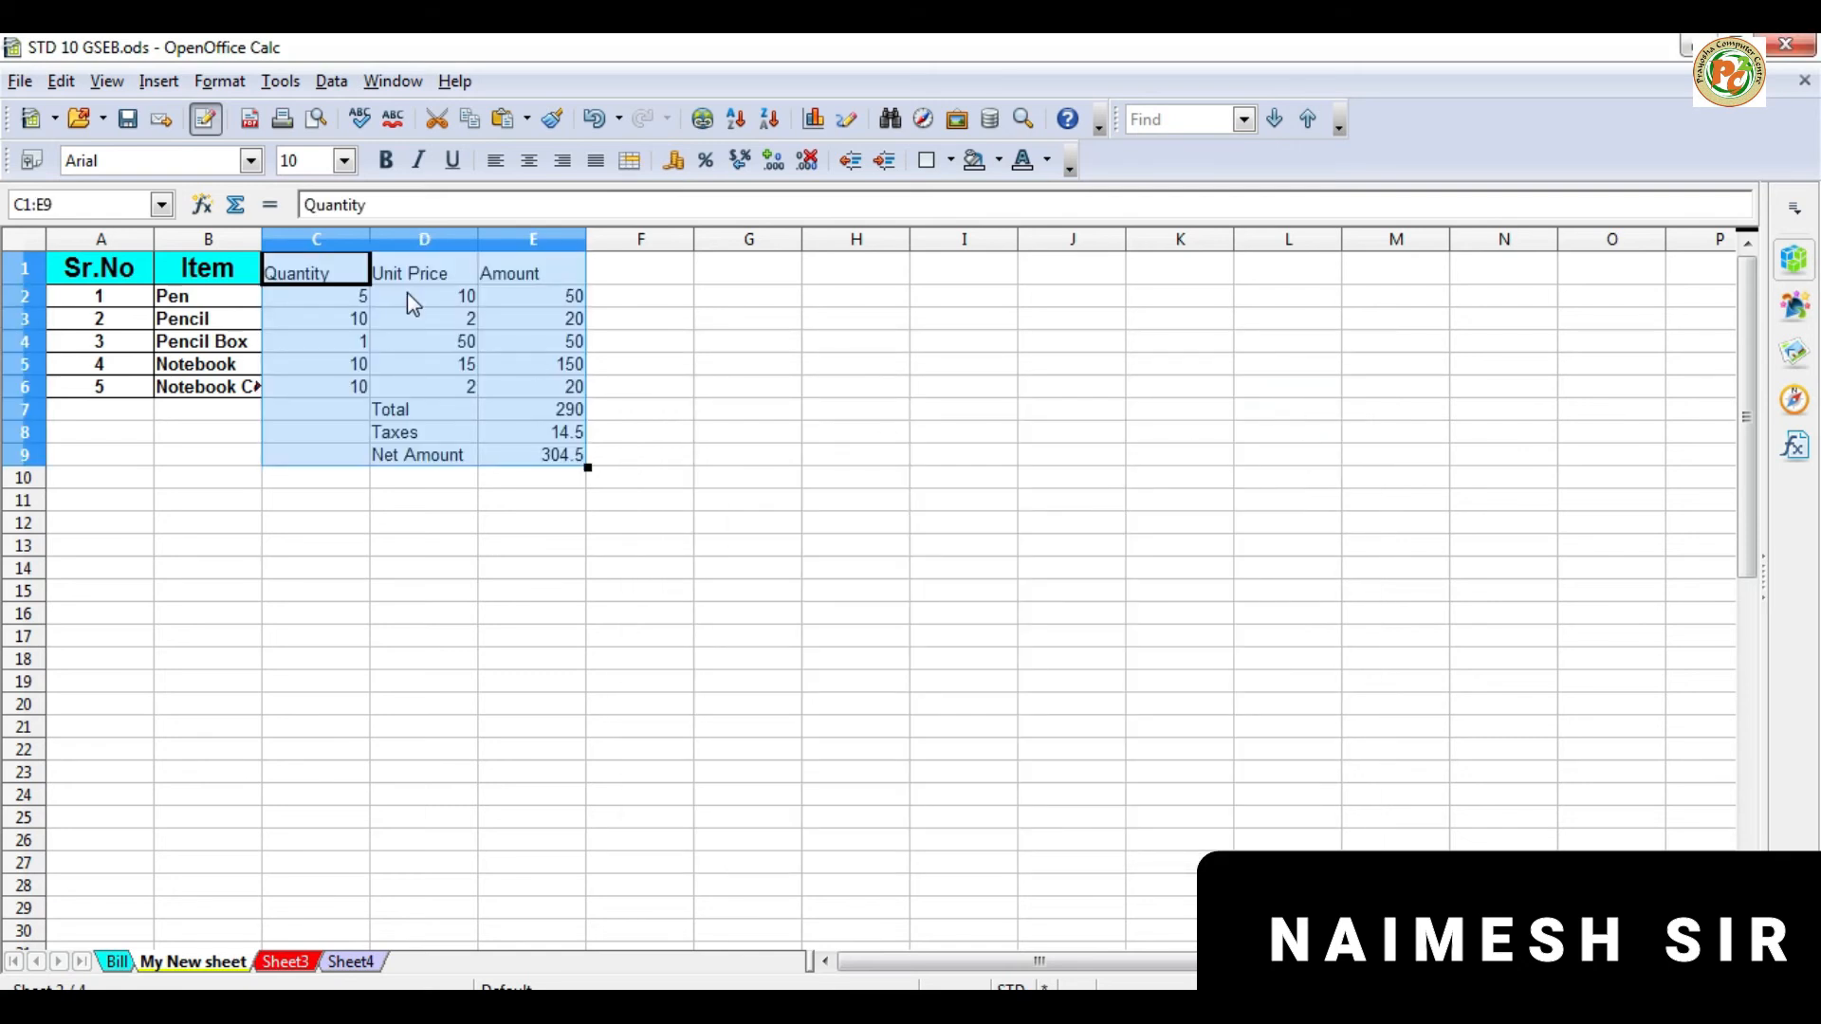
key(ctrl+z)
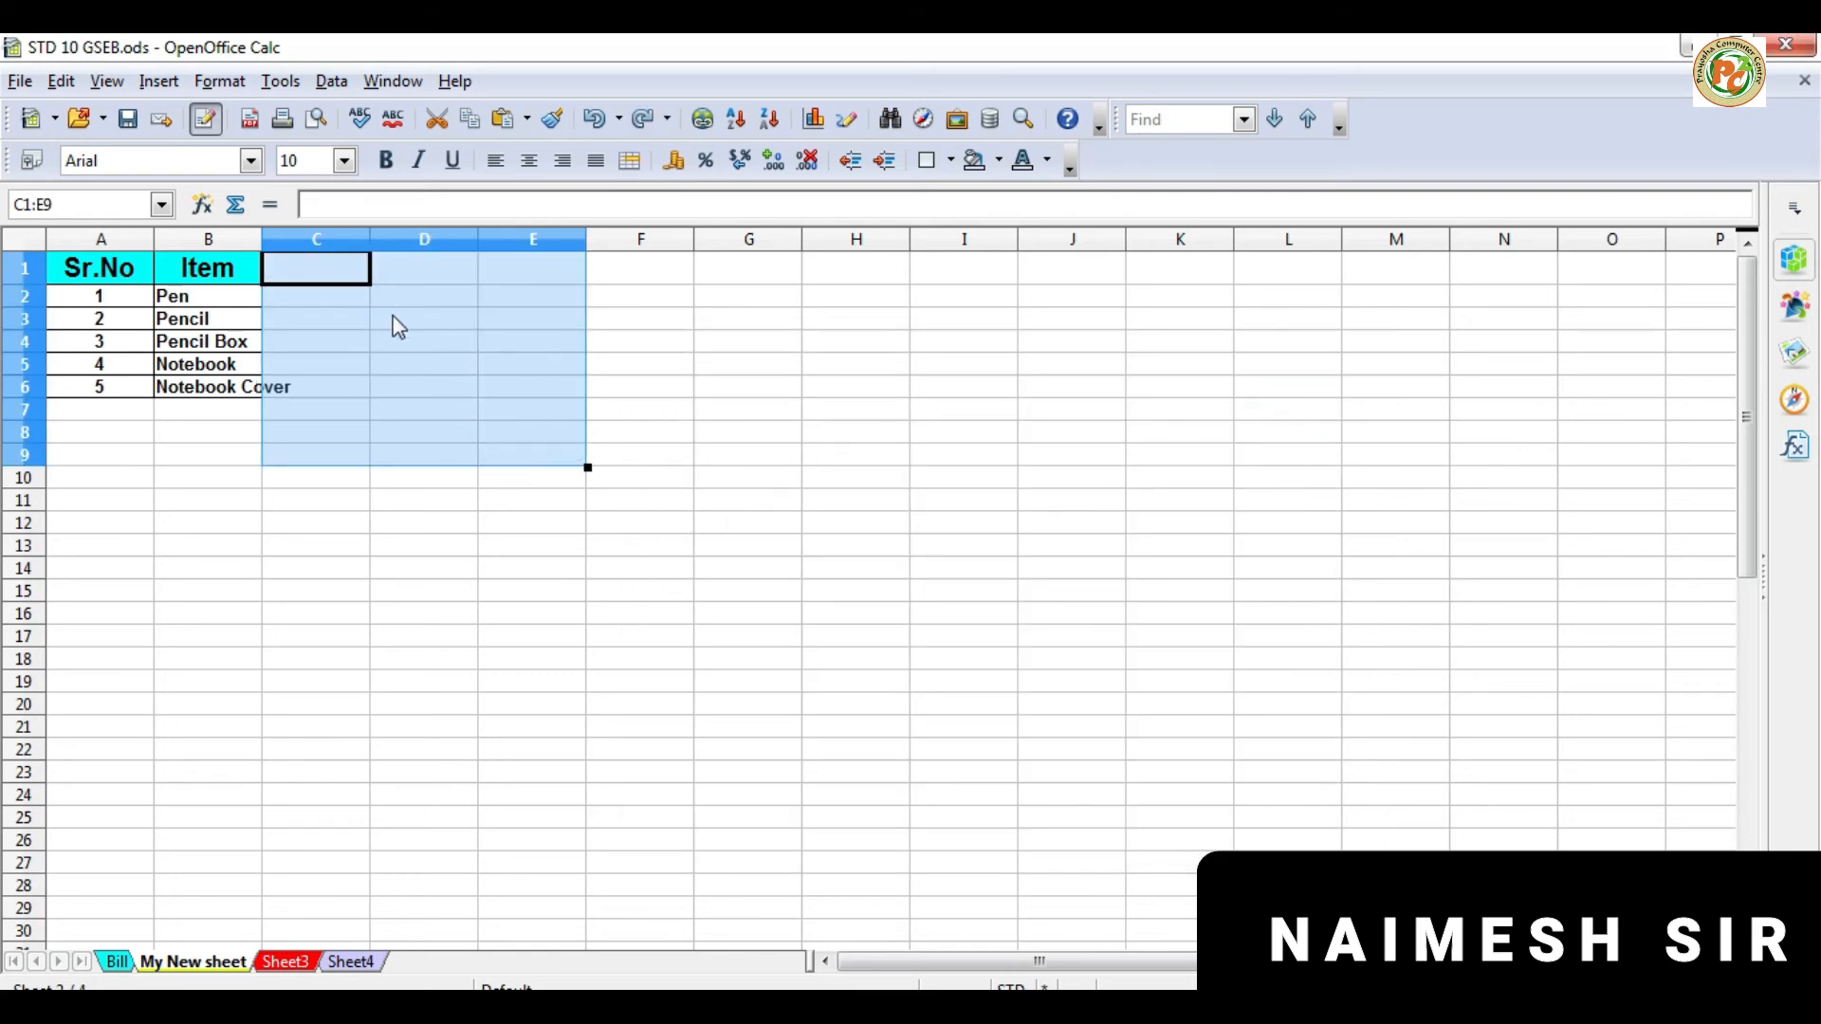
Step: Paste the copied range at C1 with Paste Special, including text, numbers, date & time and formats
click(60, 81)
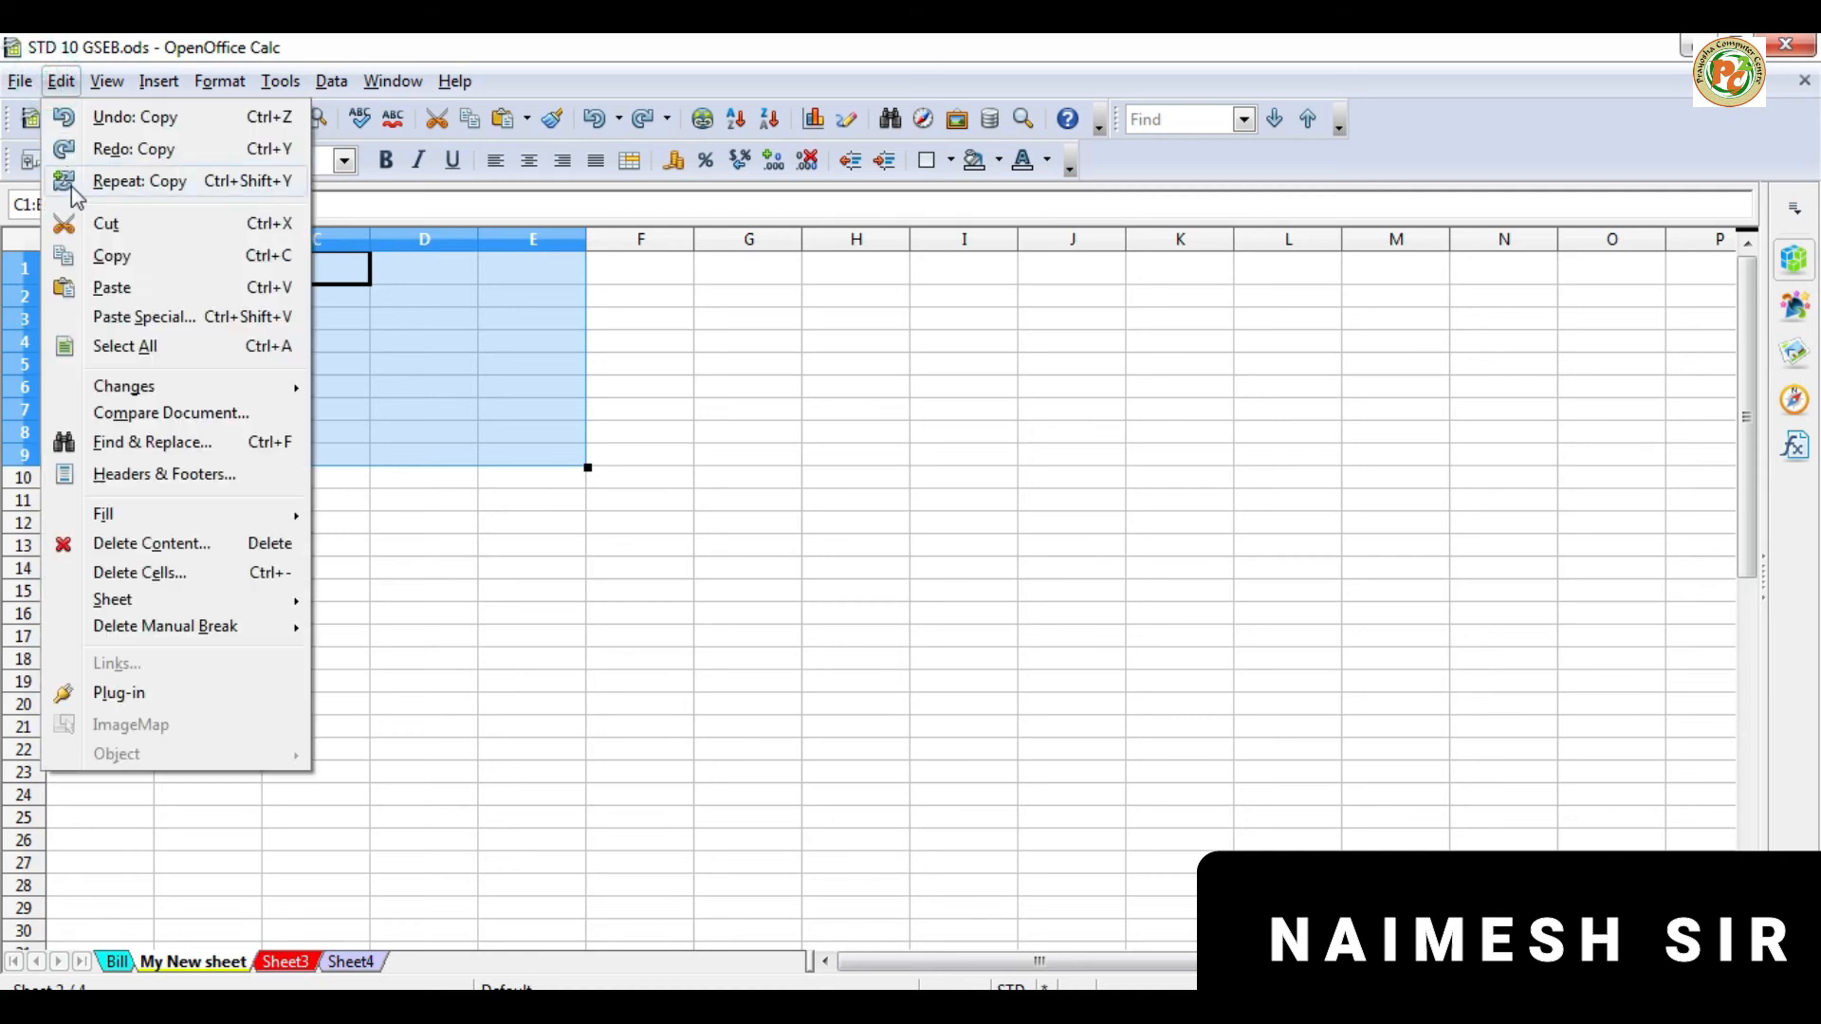
click(126, 320)
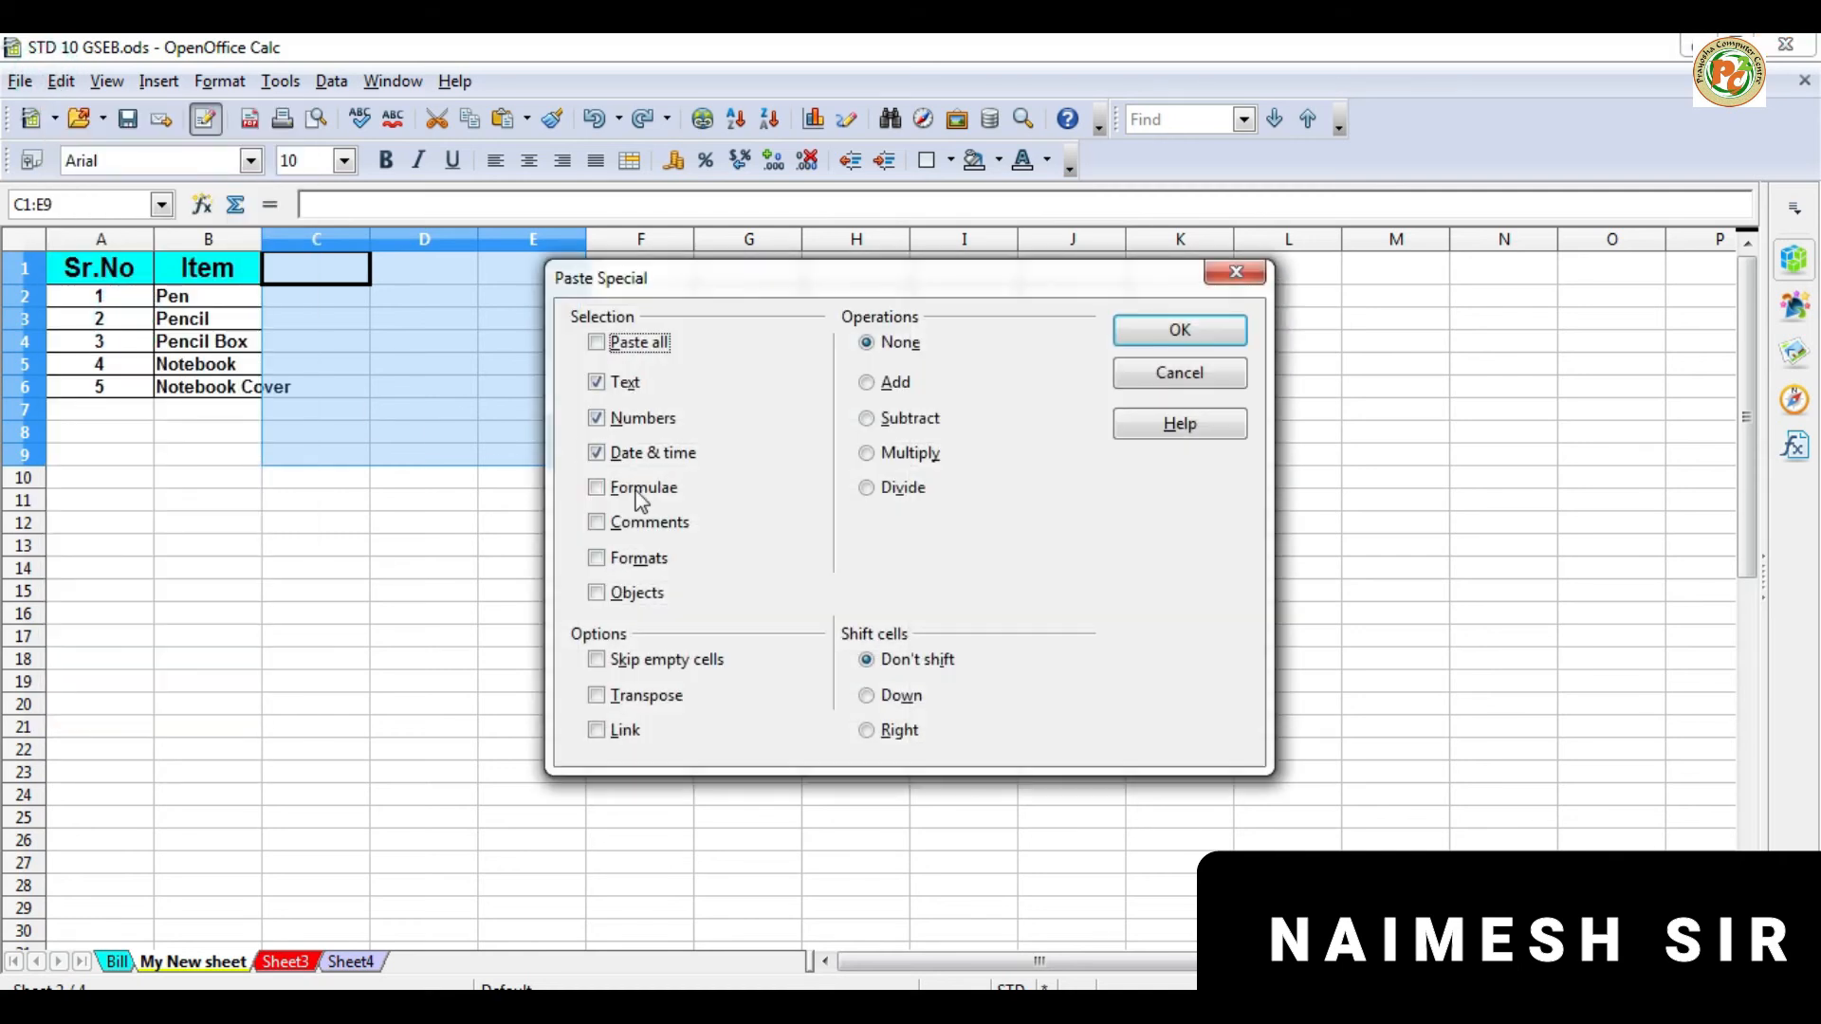
click(628, 559)
click(1177, 327)
click(659, 599)
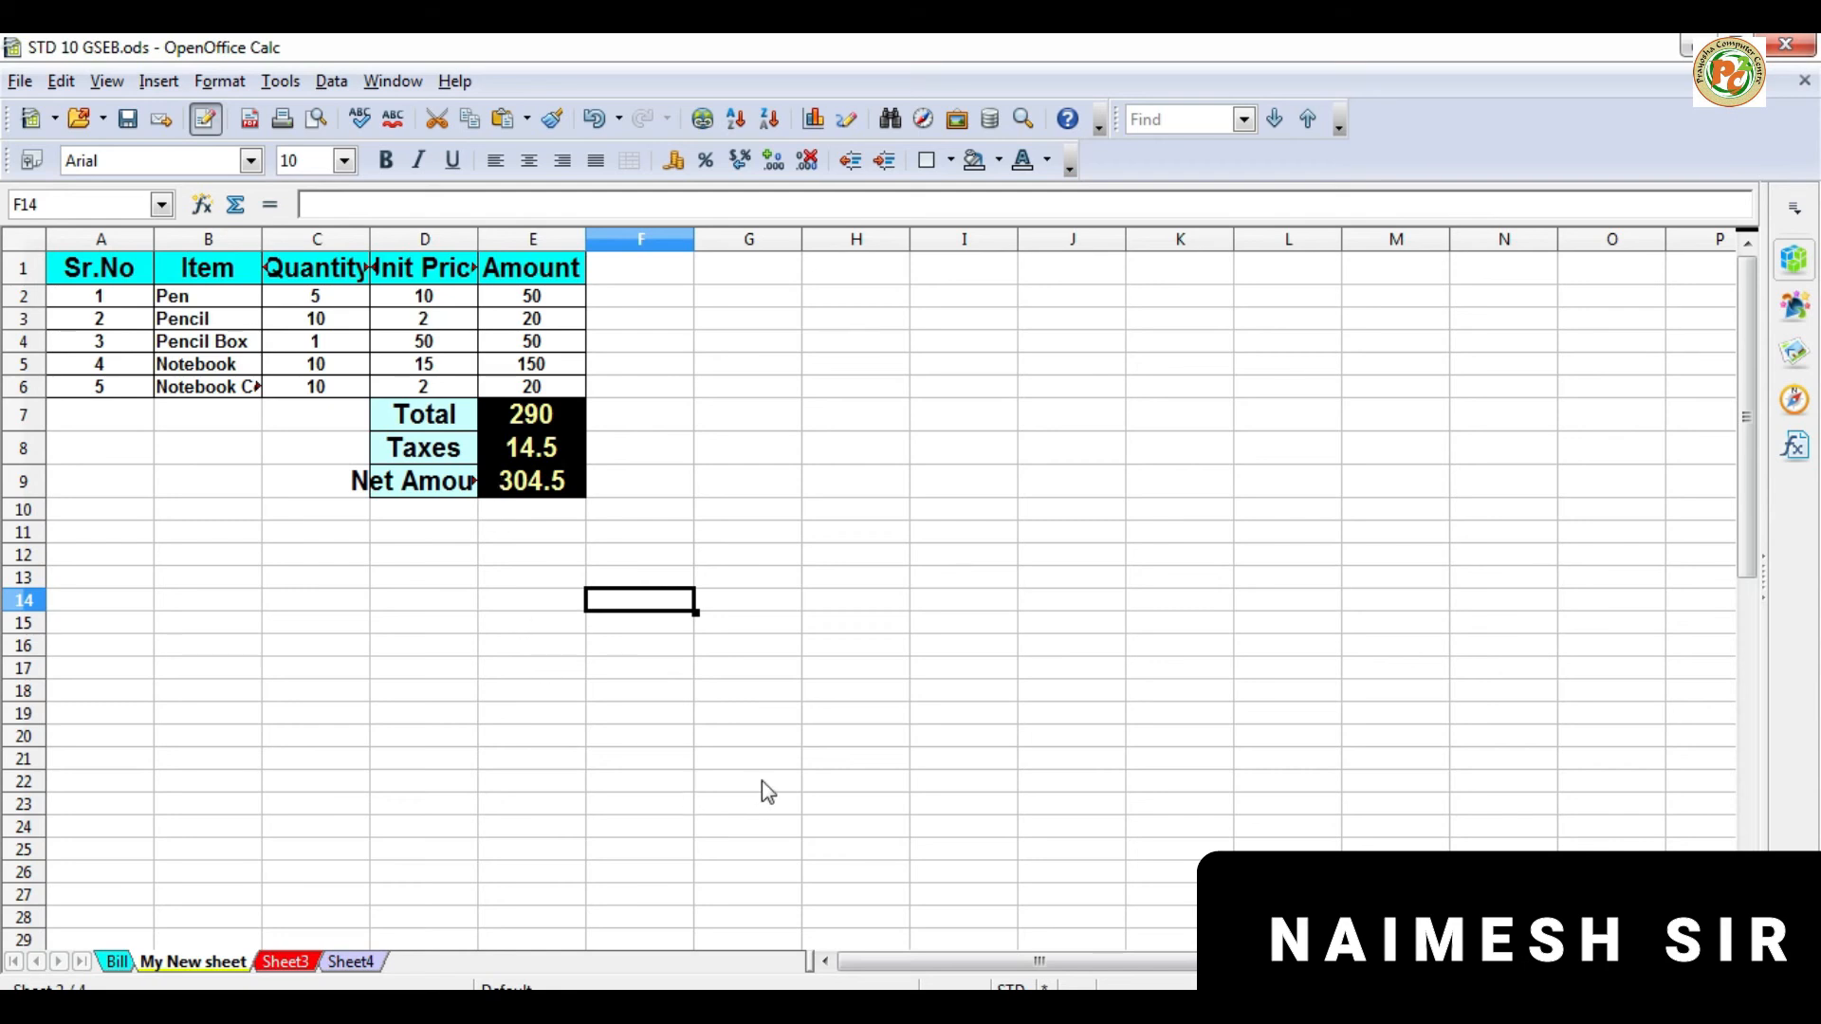
click(442, 587)
click(211, 343)
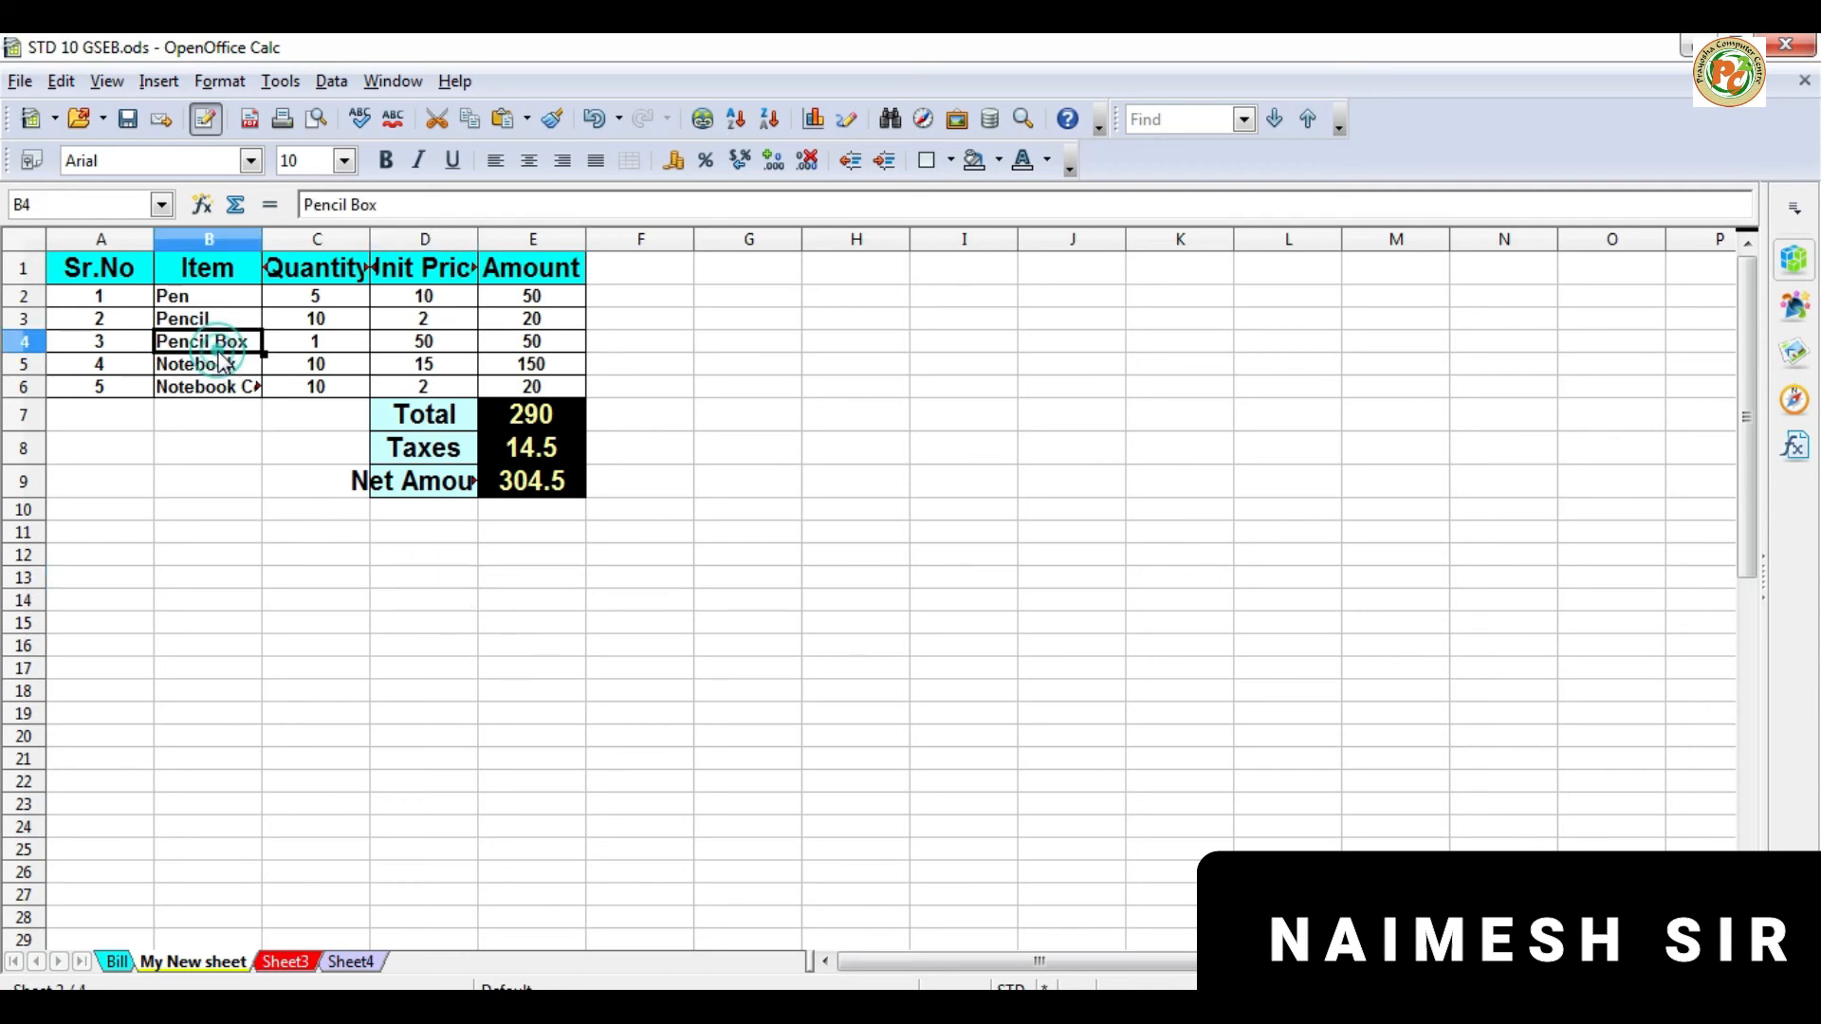
drag(334, 594, 334, 586)
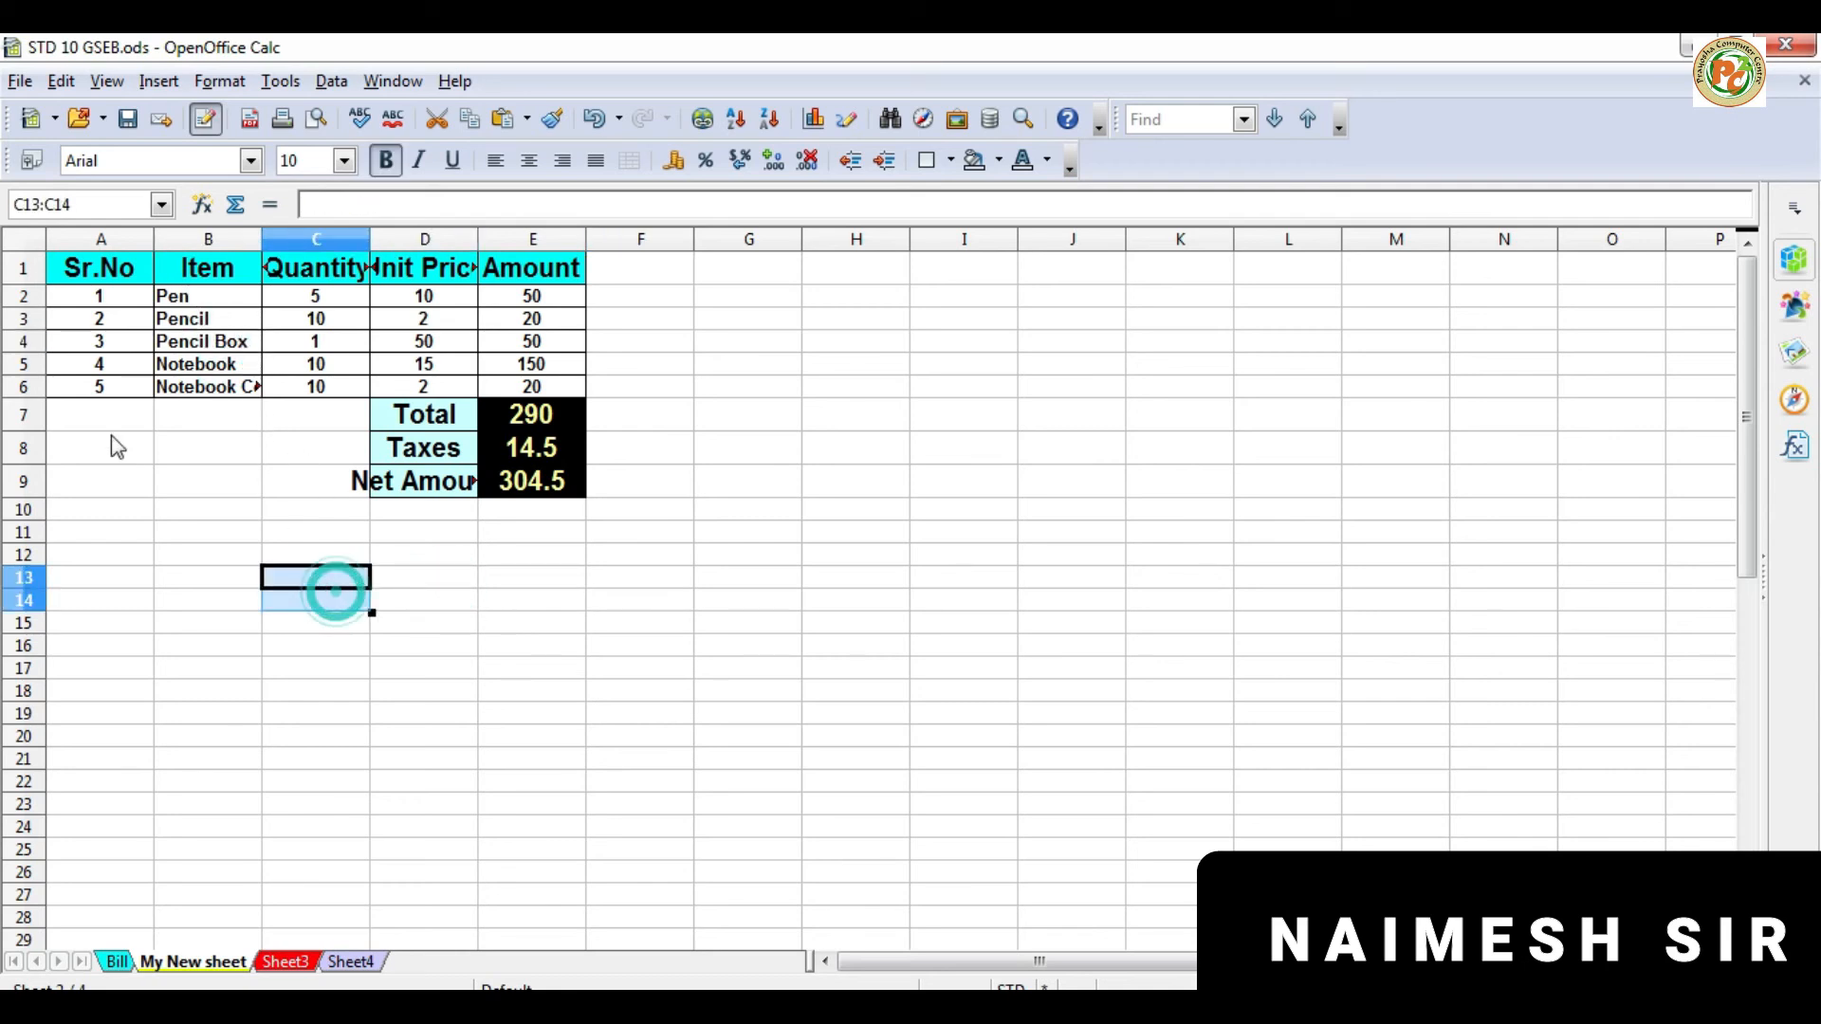
Step: Copy the Sr.No, Item and Quantity cells A1:C6 and paste them on the same sheet starting at cell H1
drag(106, 268, 305, 396)
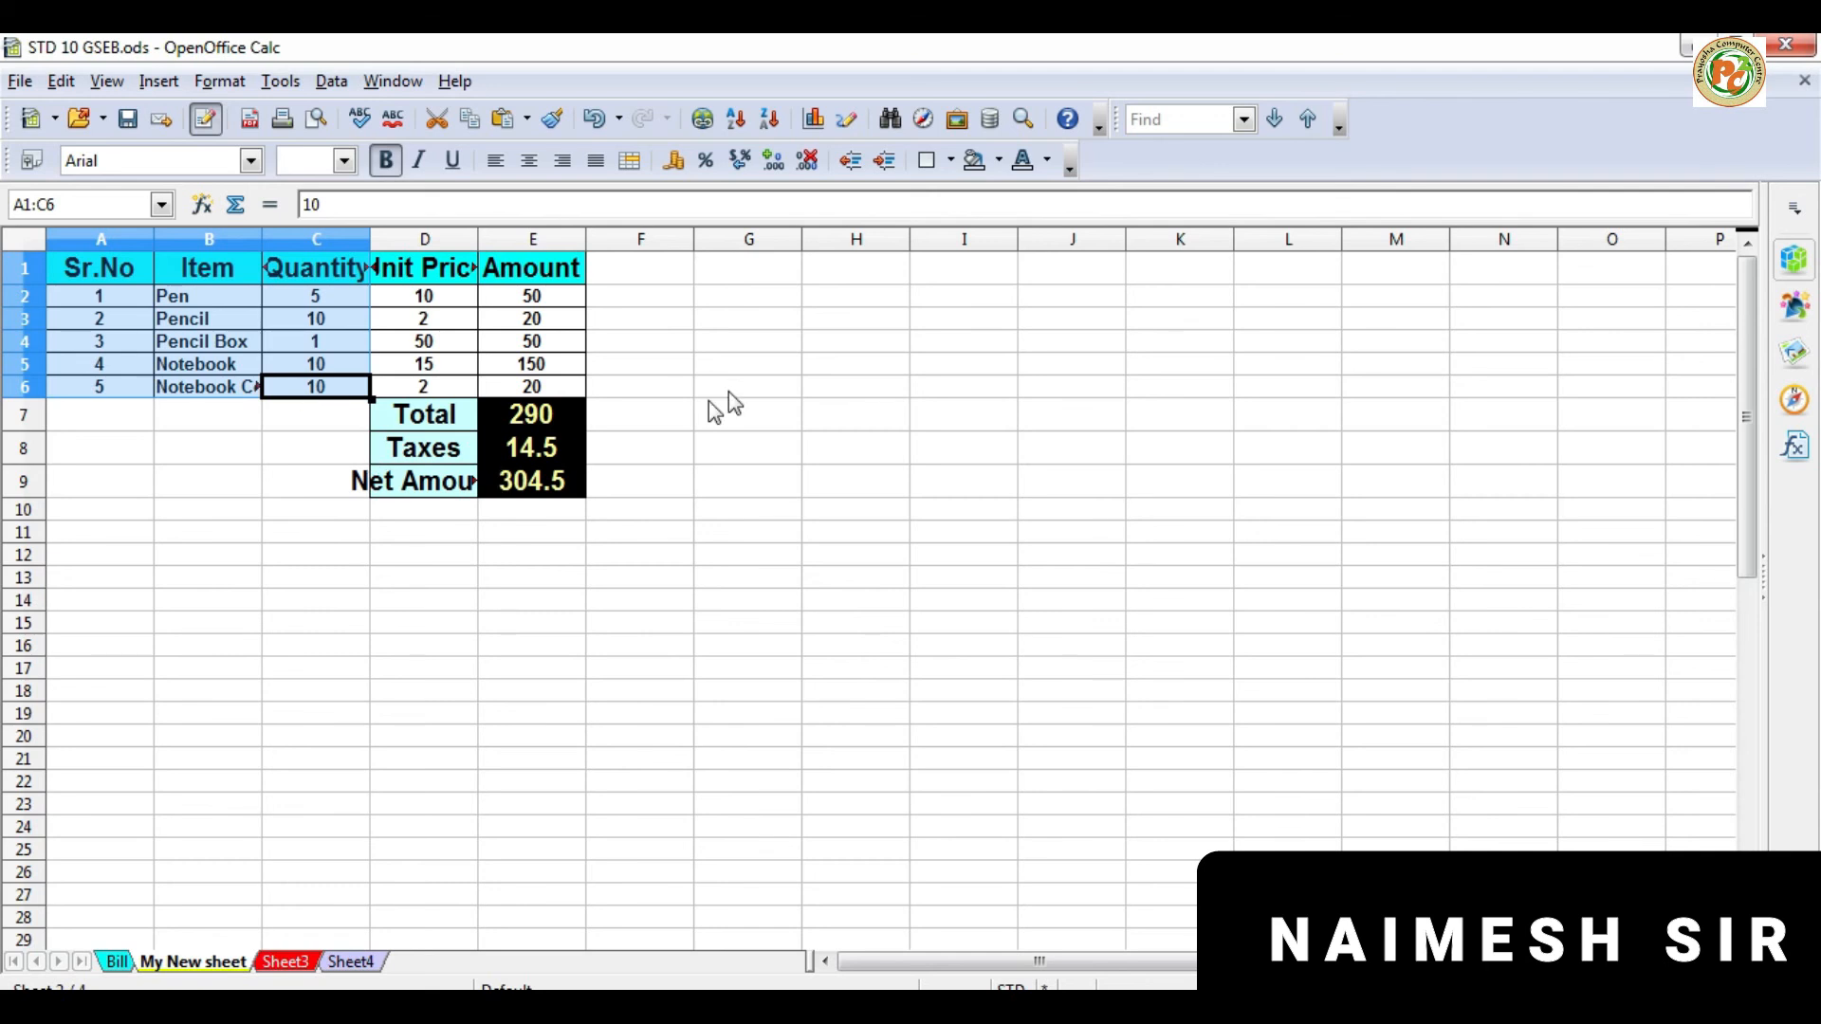
click(859, 268)
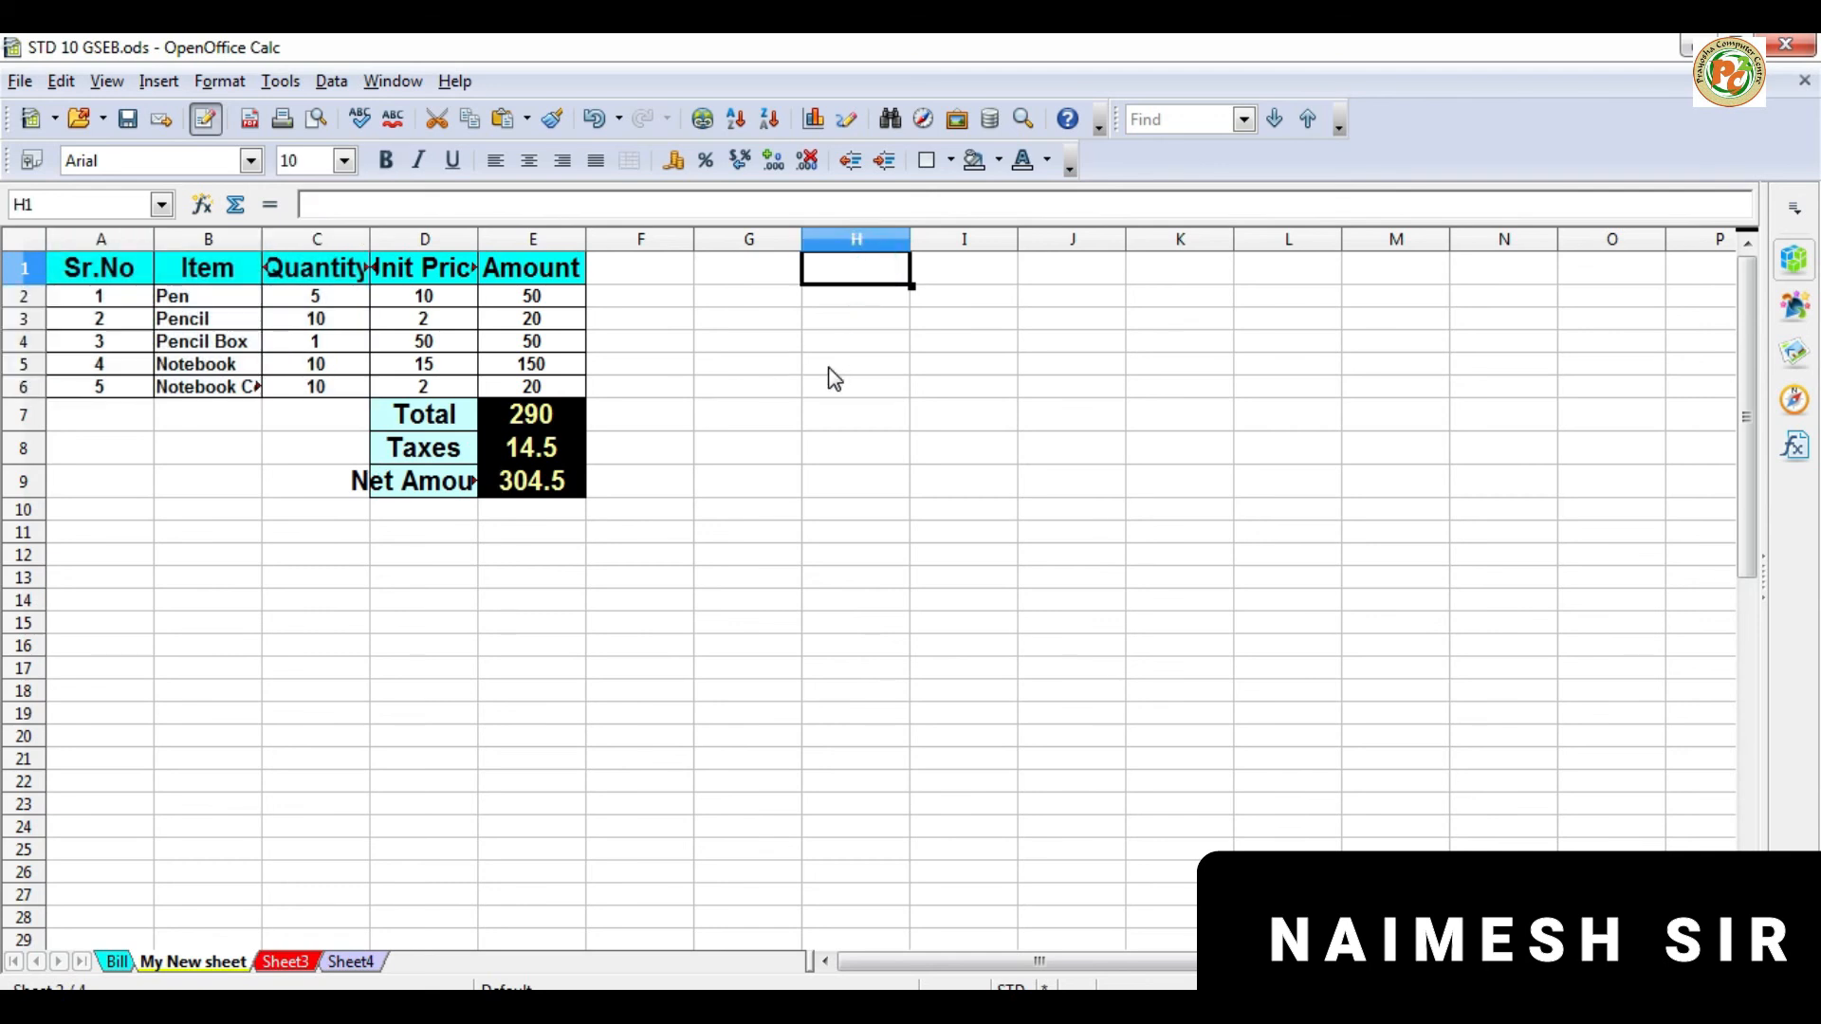
key(ctrl+v)
click(888, 520)
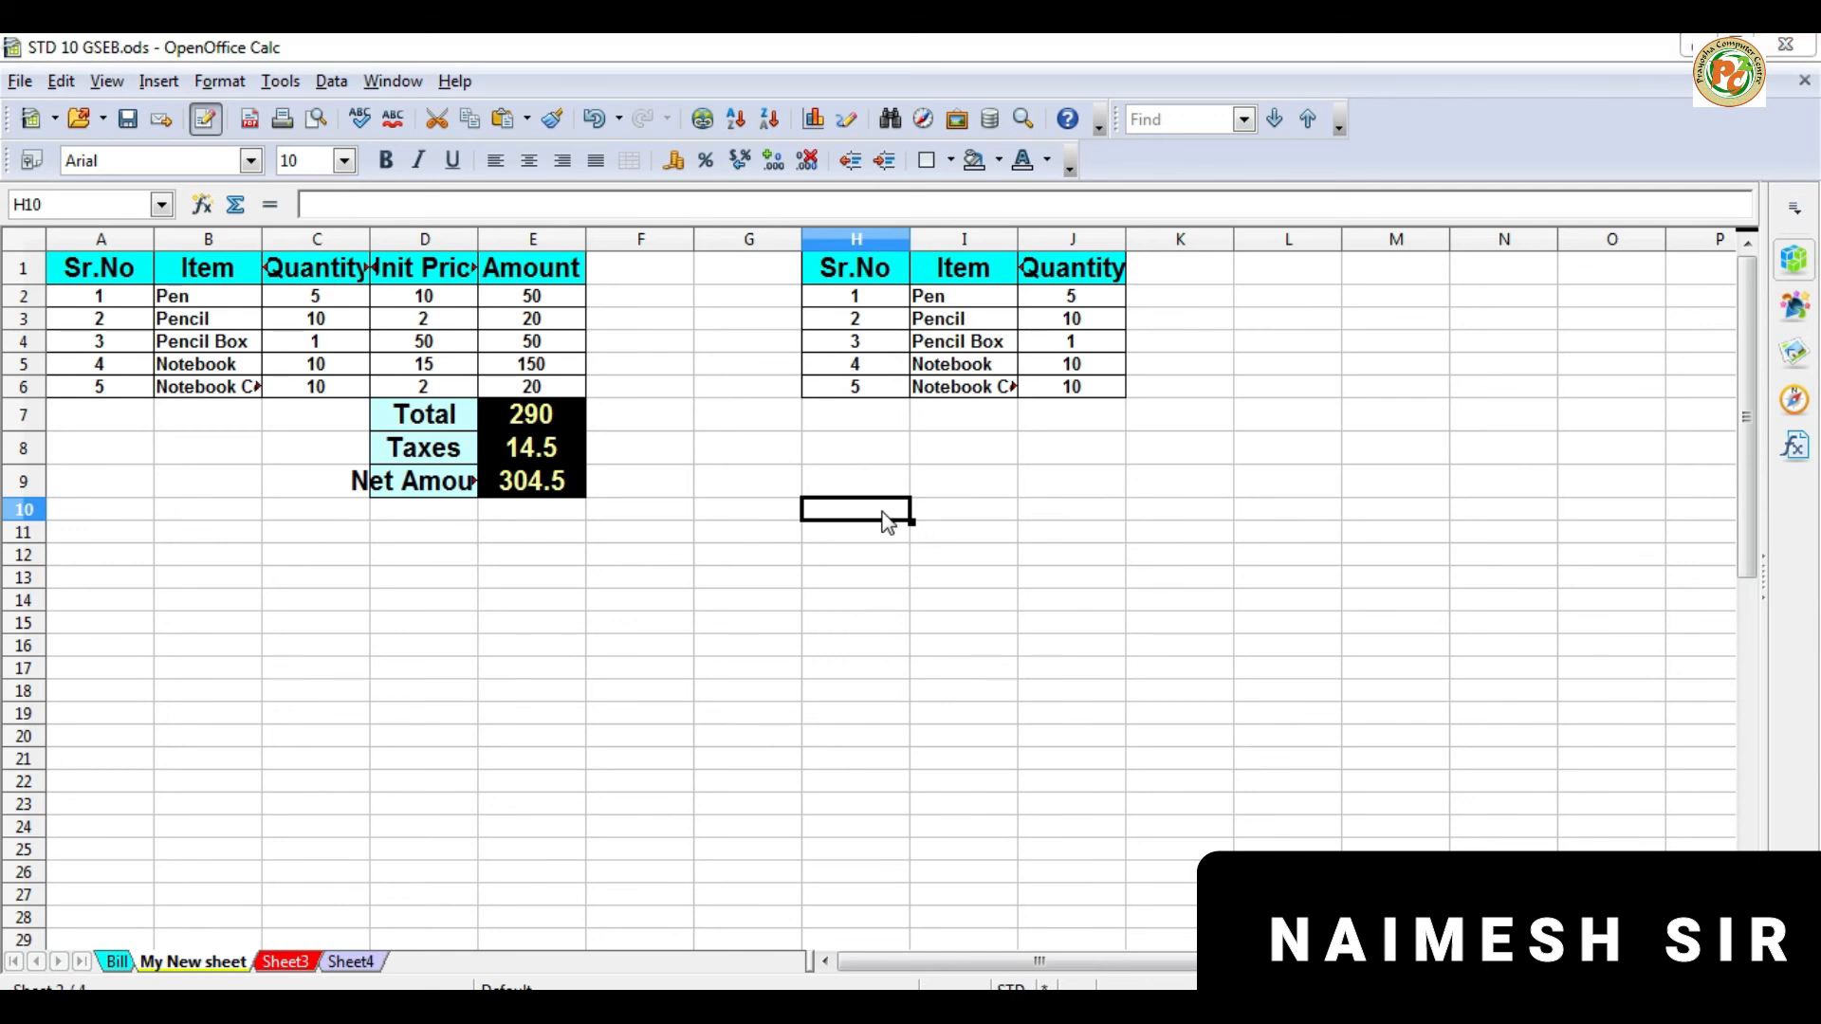
click(996, 375)
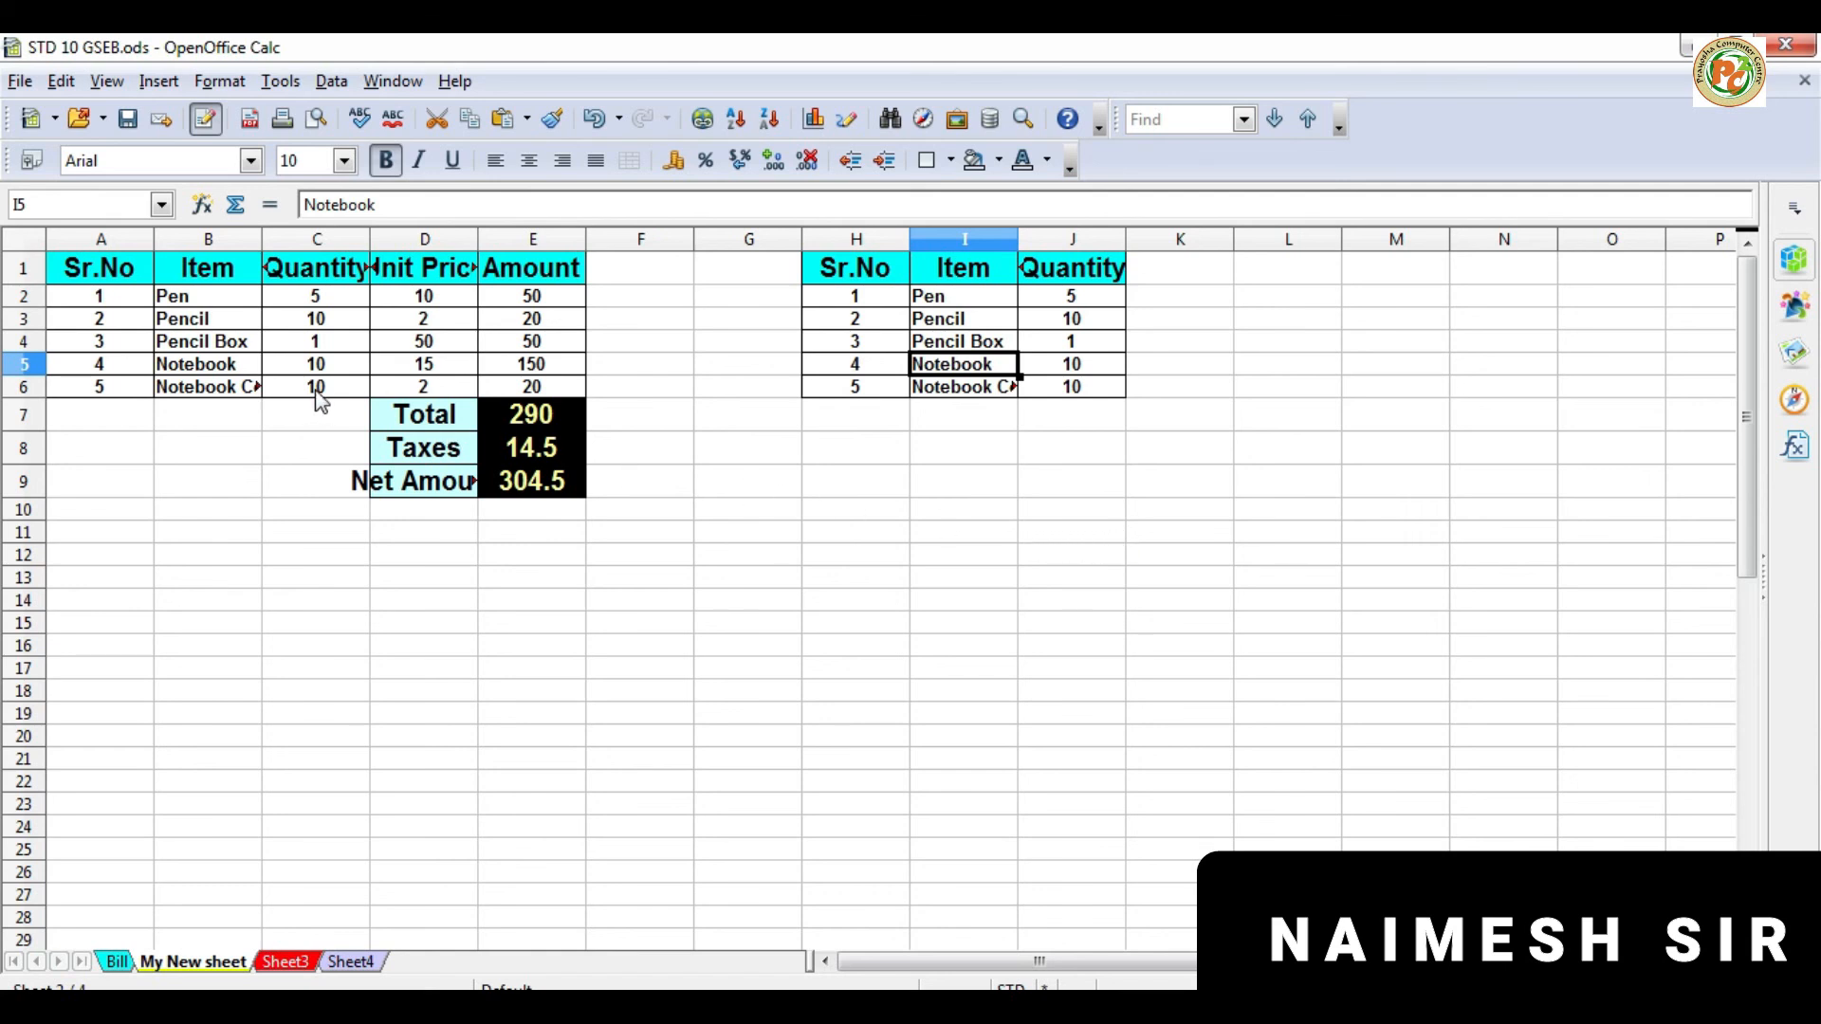
Step: Cut the Quantity to Amount range C1:E9 and paste it on the same sheet starting at cell K1
drag(284, 269, 561, 479)
key(ctrl+c)
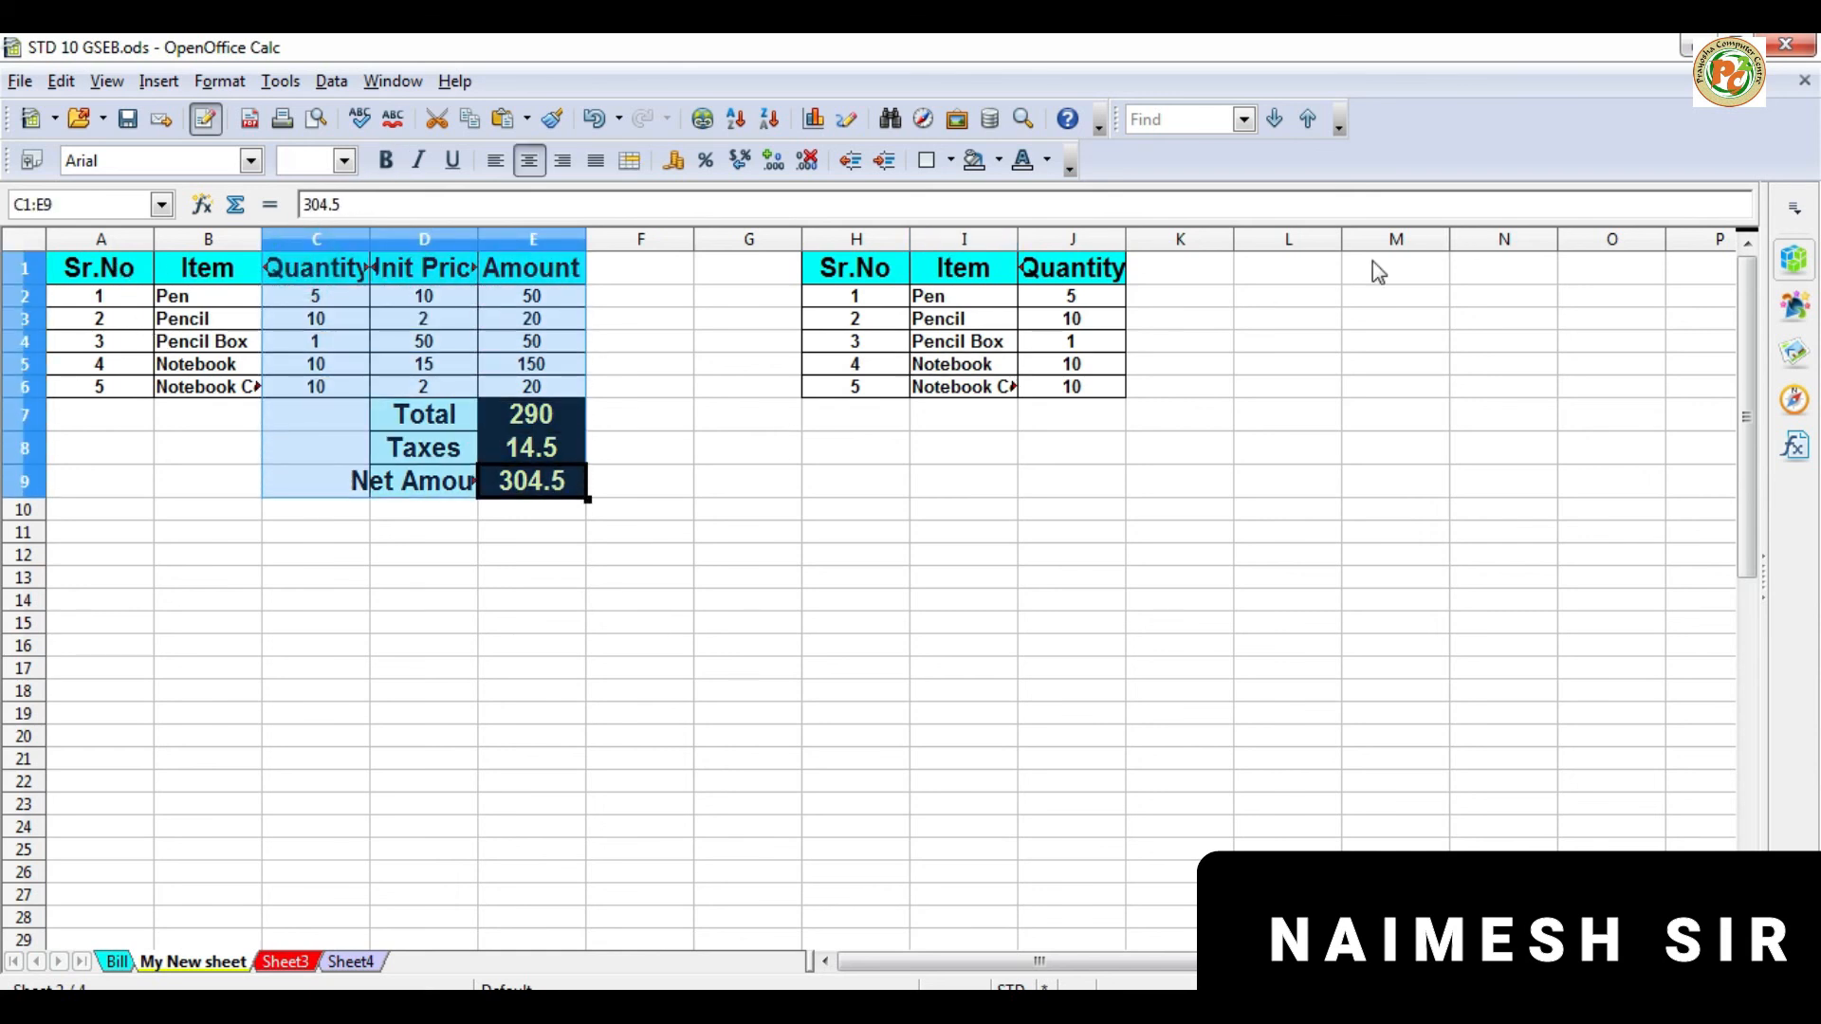
click(61, 80)
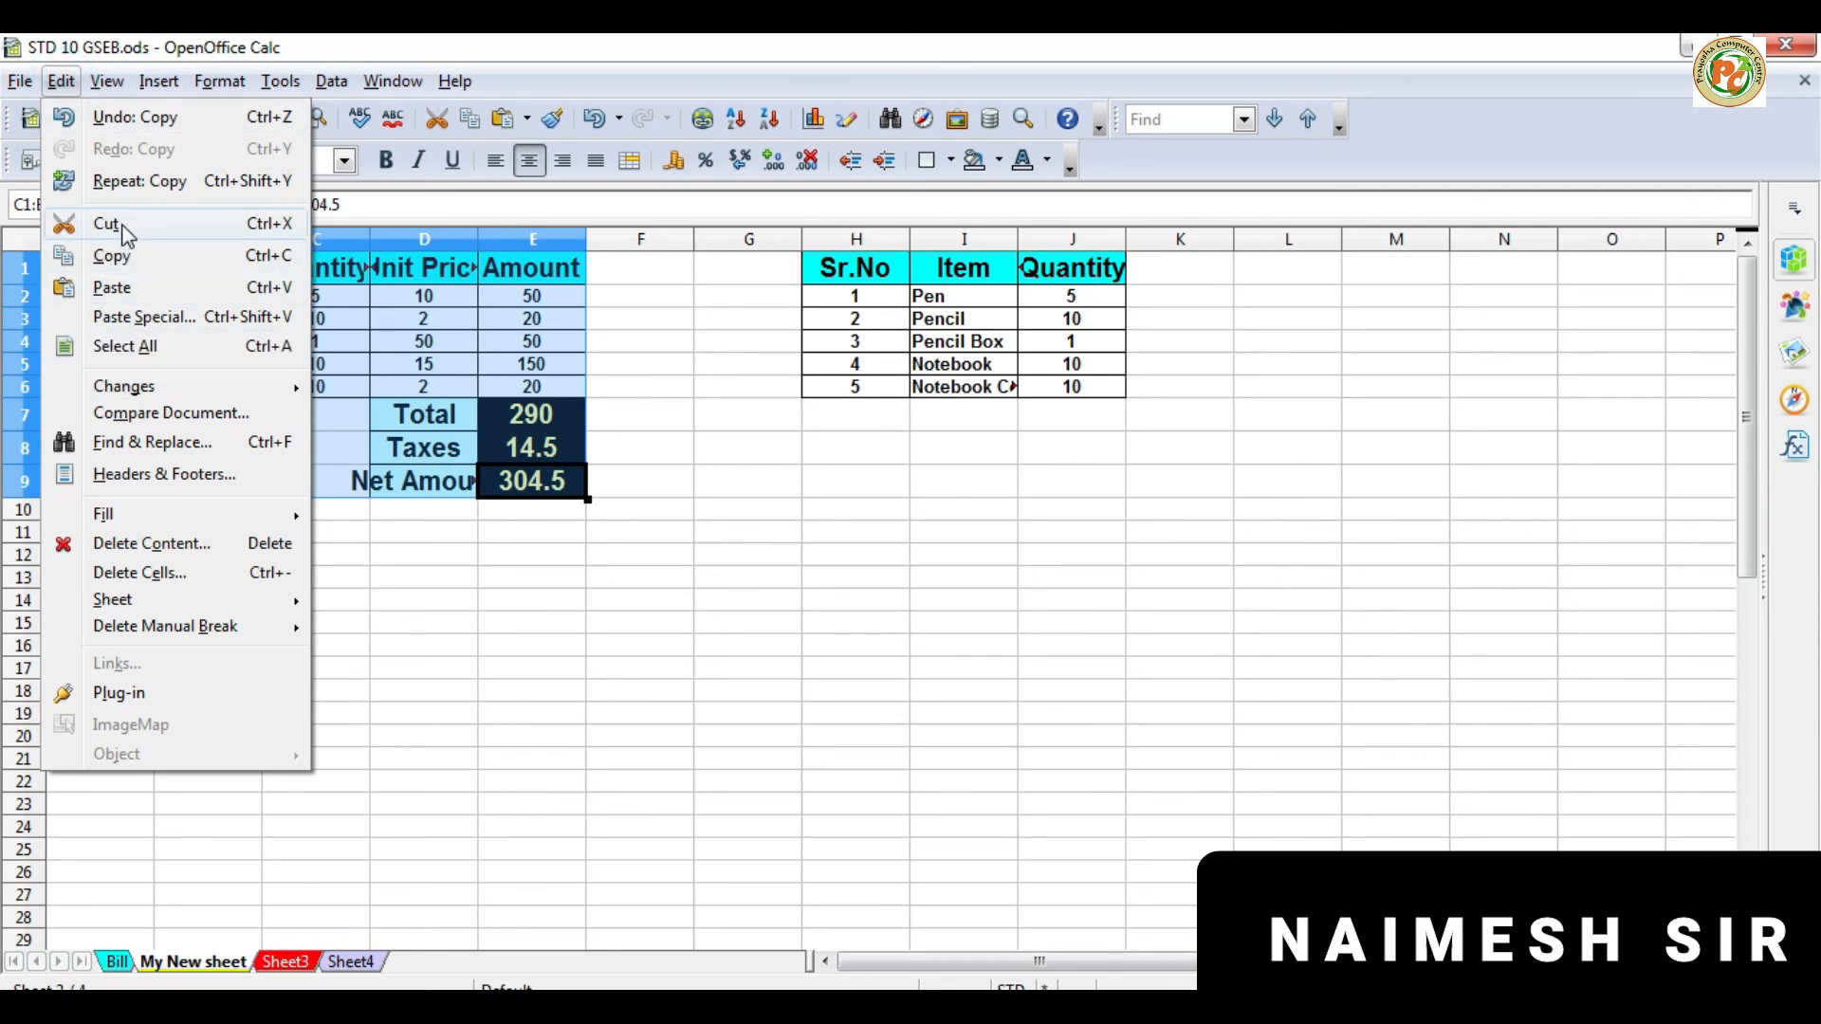
click(106, 224)
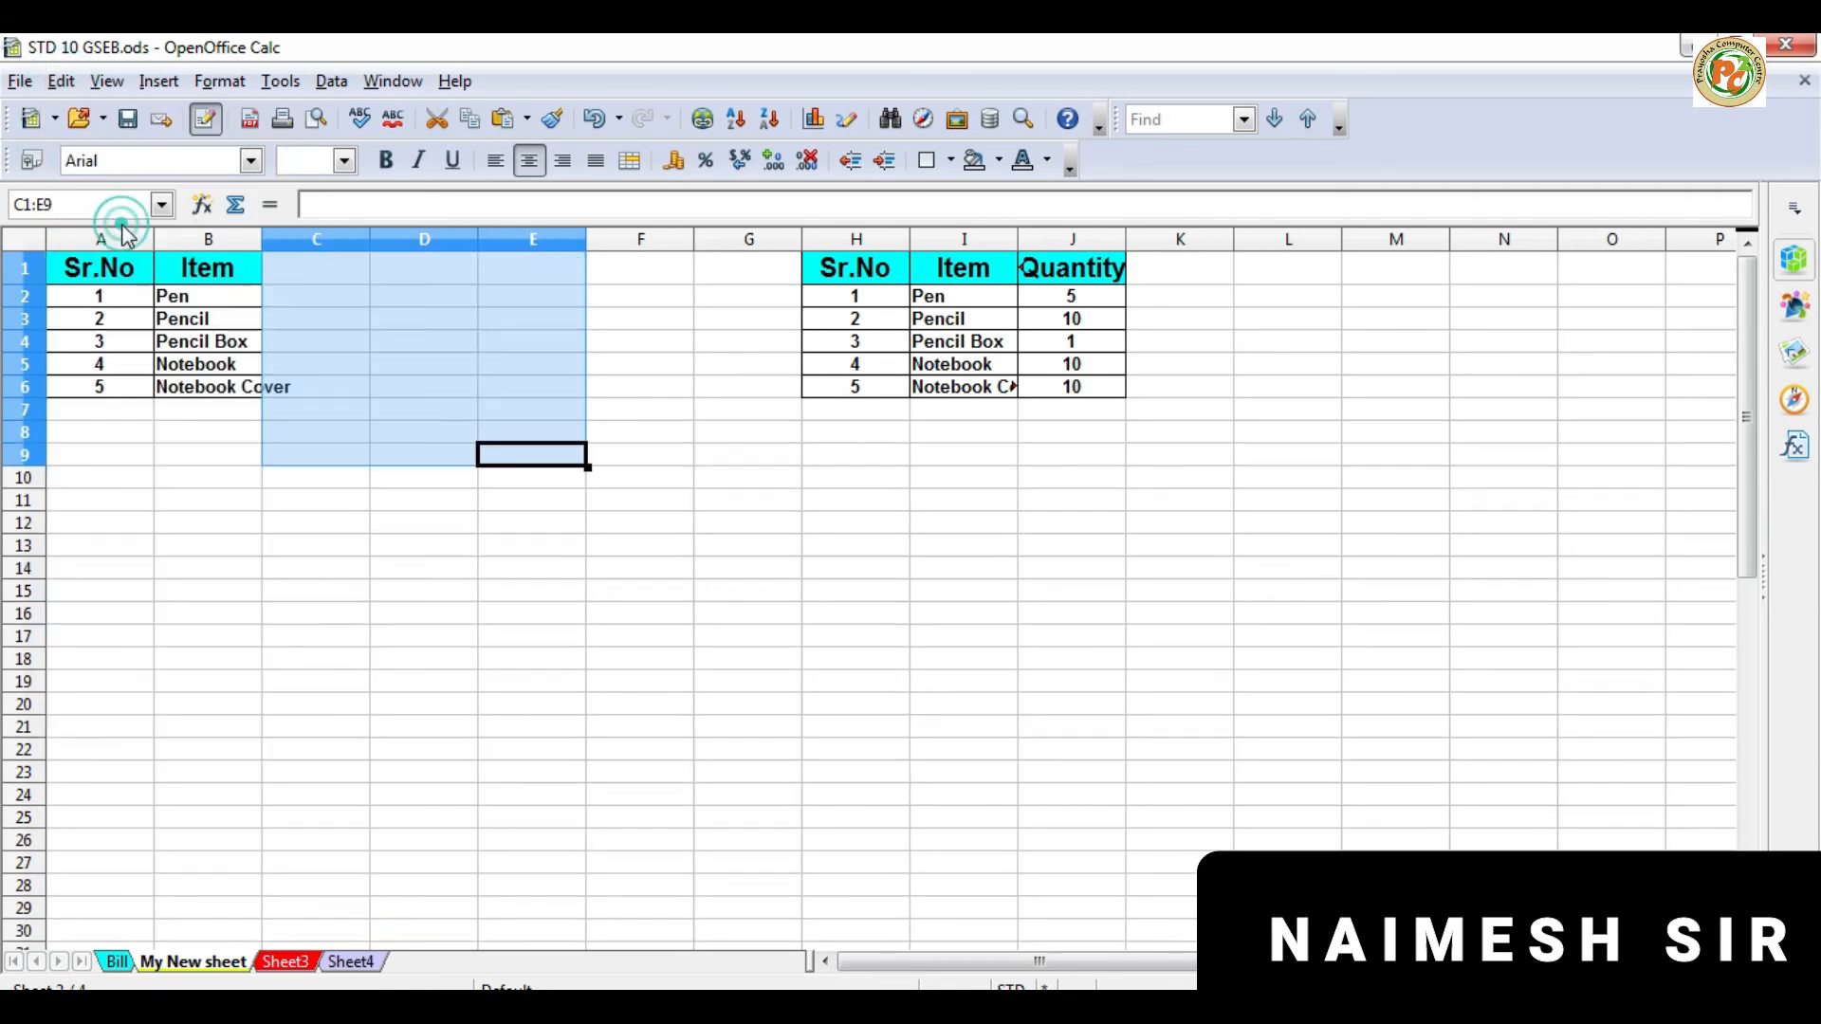
click(1179, 270)
key(ctrl+v)
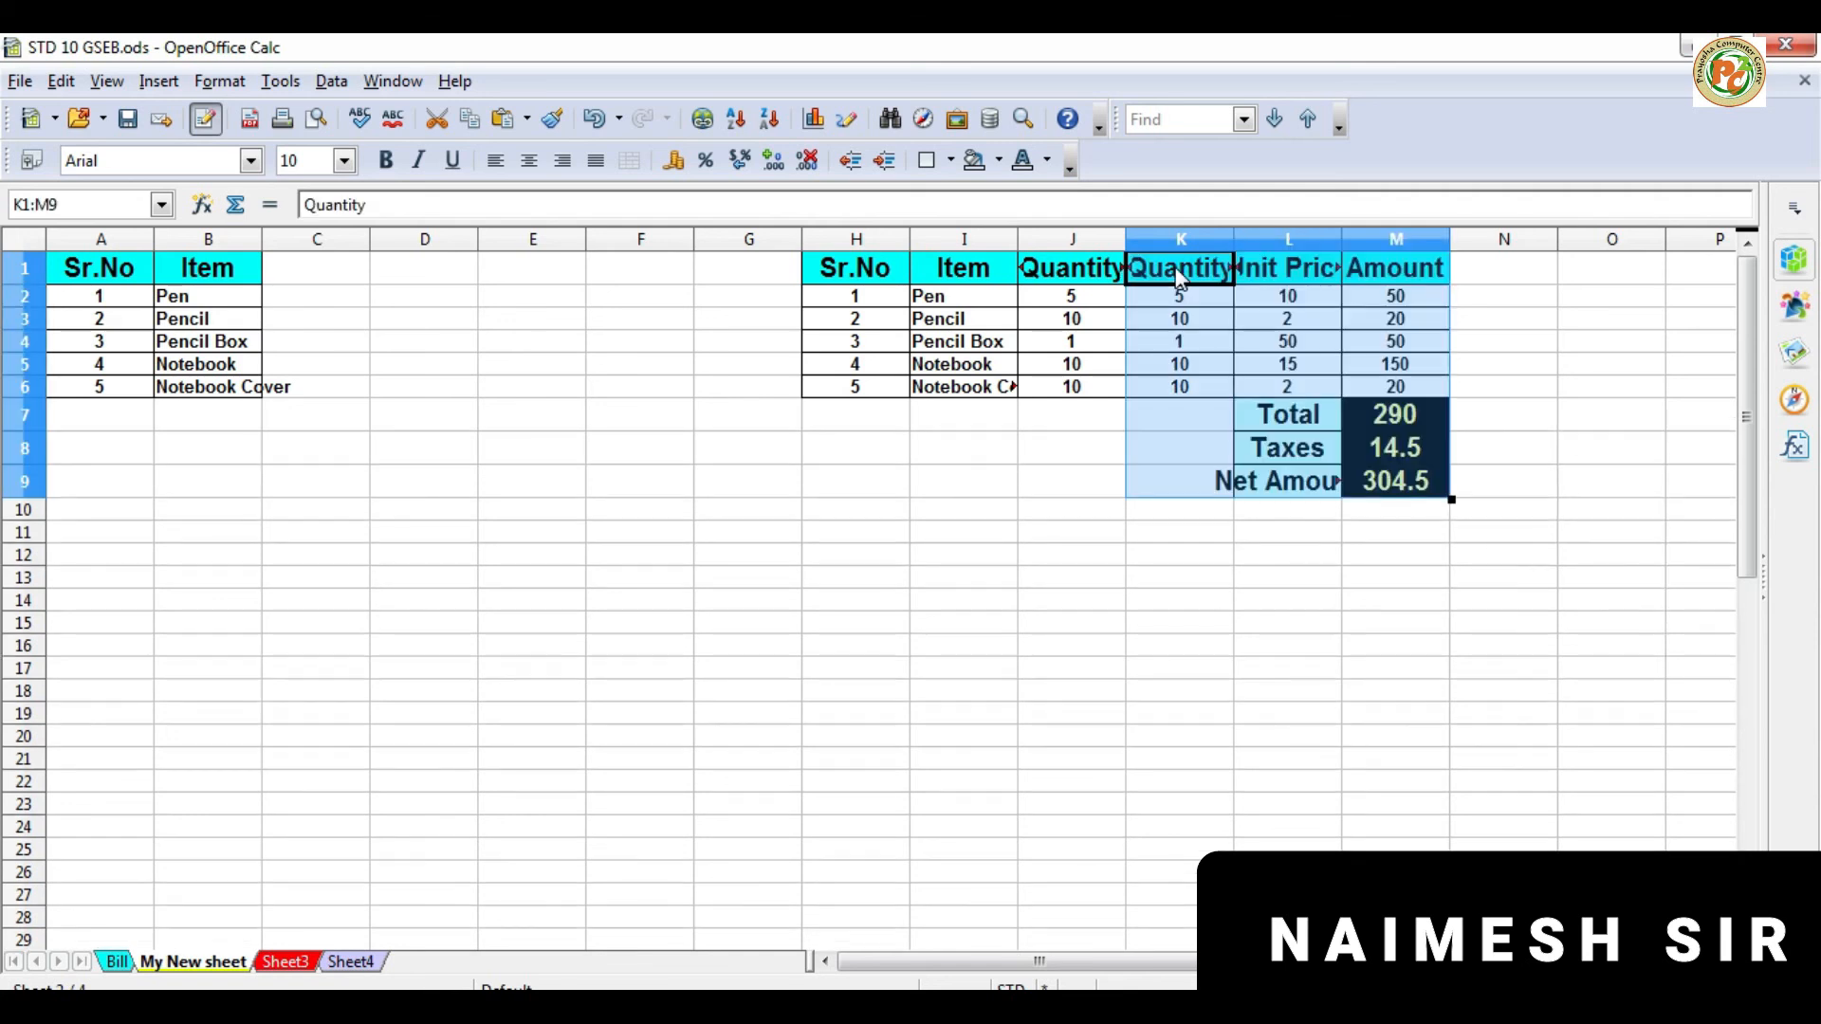
click(1197, 603)
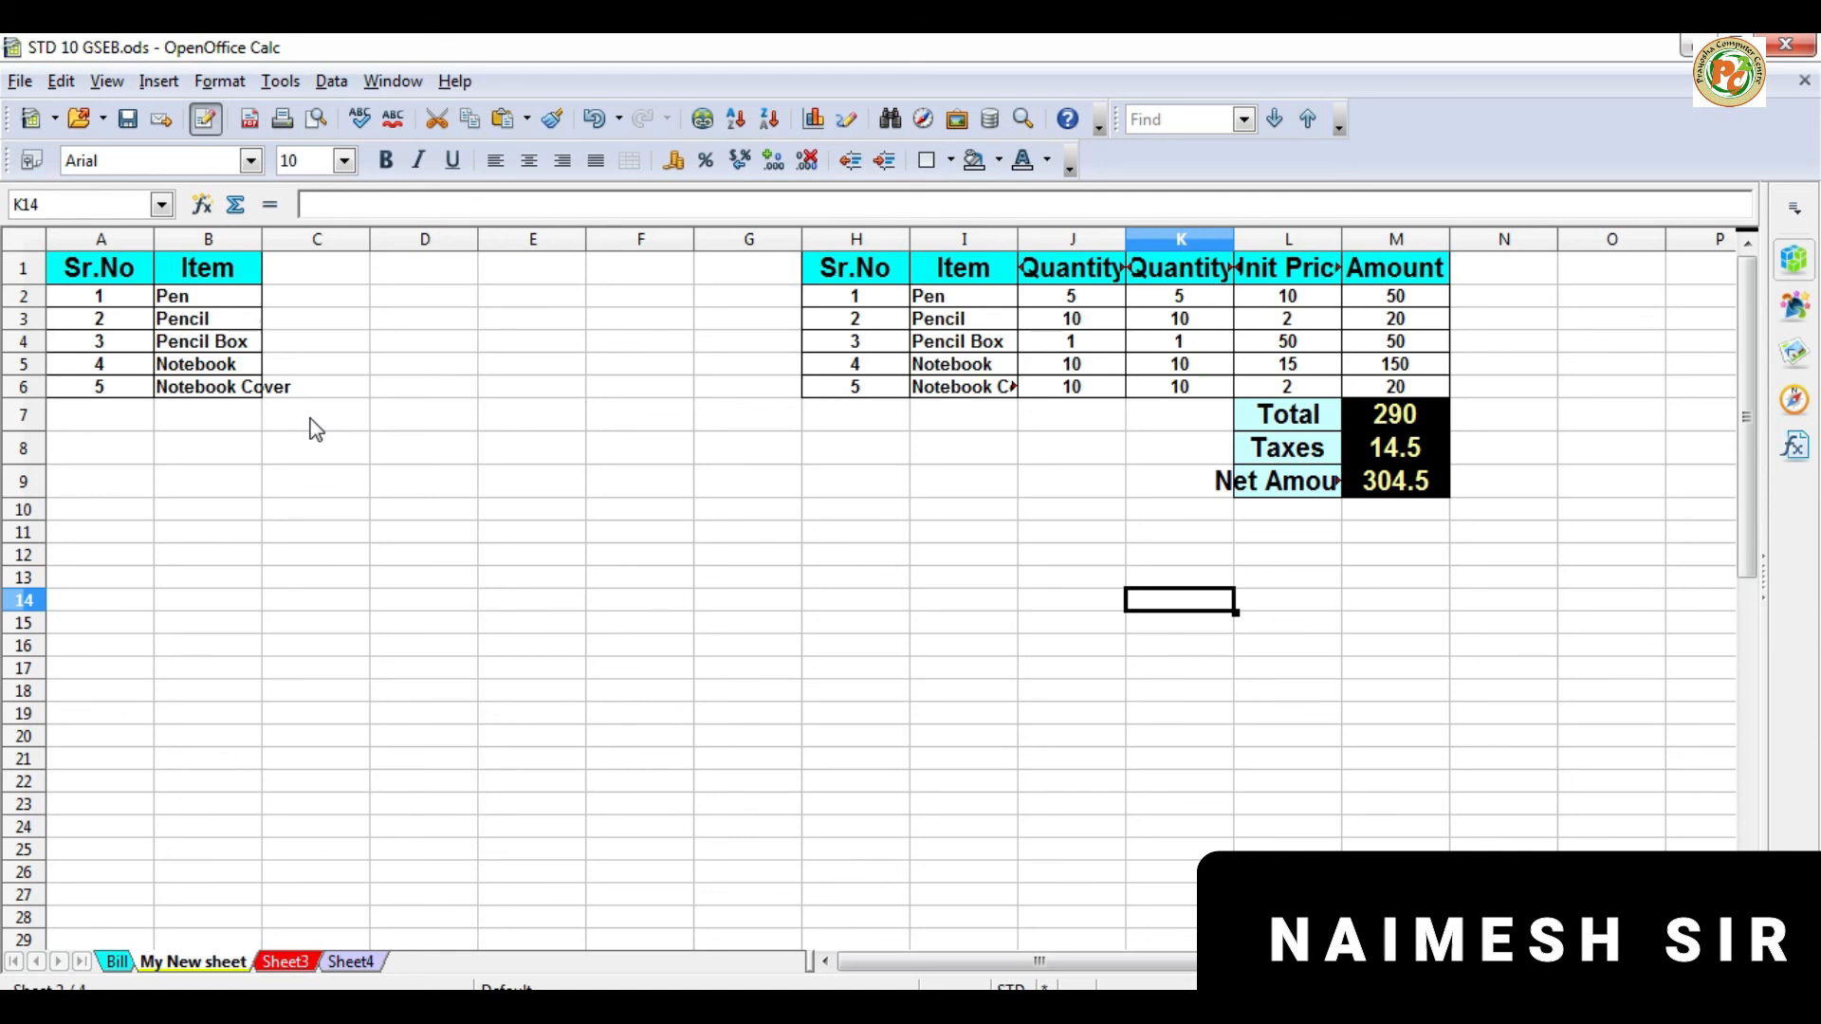
Step: Enter Copy with C in cells C10 and D10, and Cut with X in cells C11 and D11
click(368, 512)
text(Copy)
click(377, 520)
text(C)
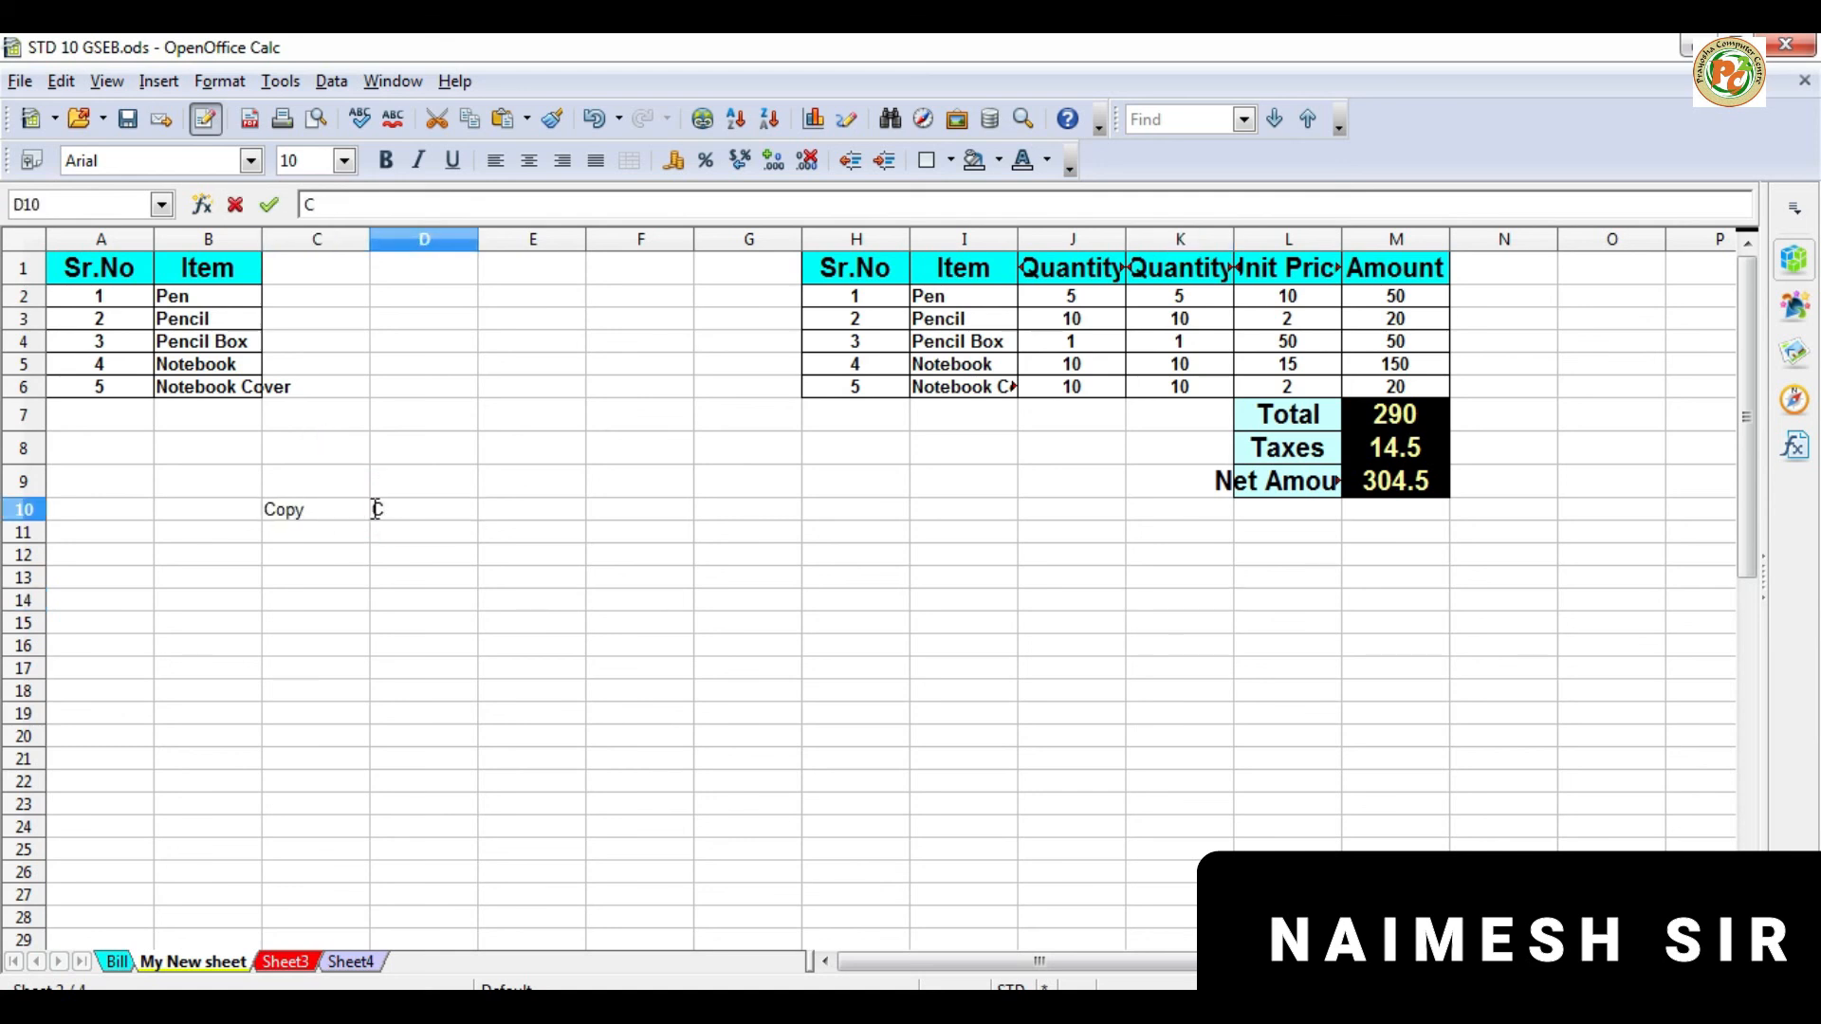
key(Return)
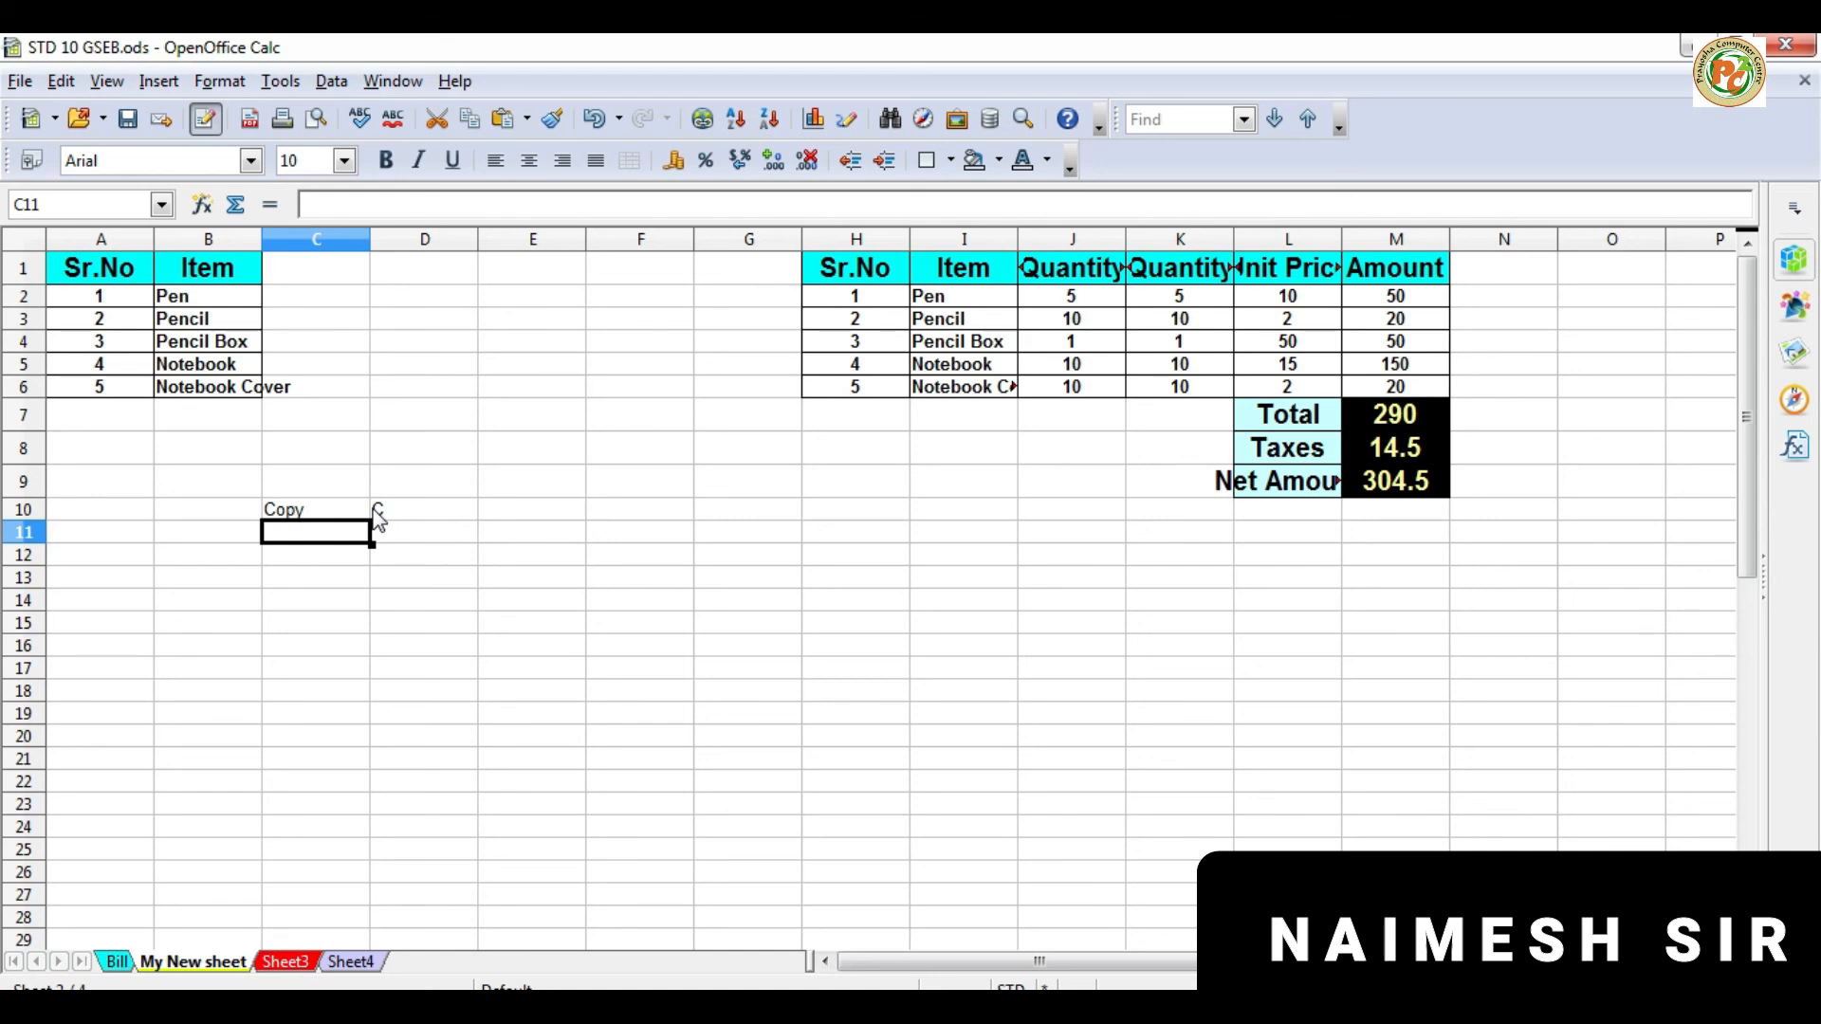
text(Cut)
click(378, 524)
text(X)
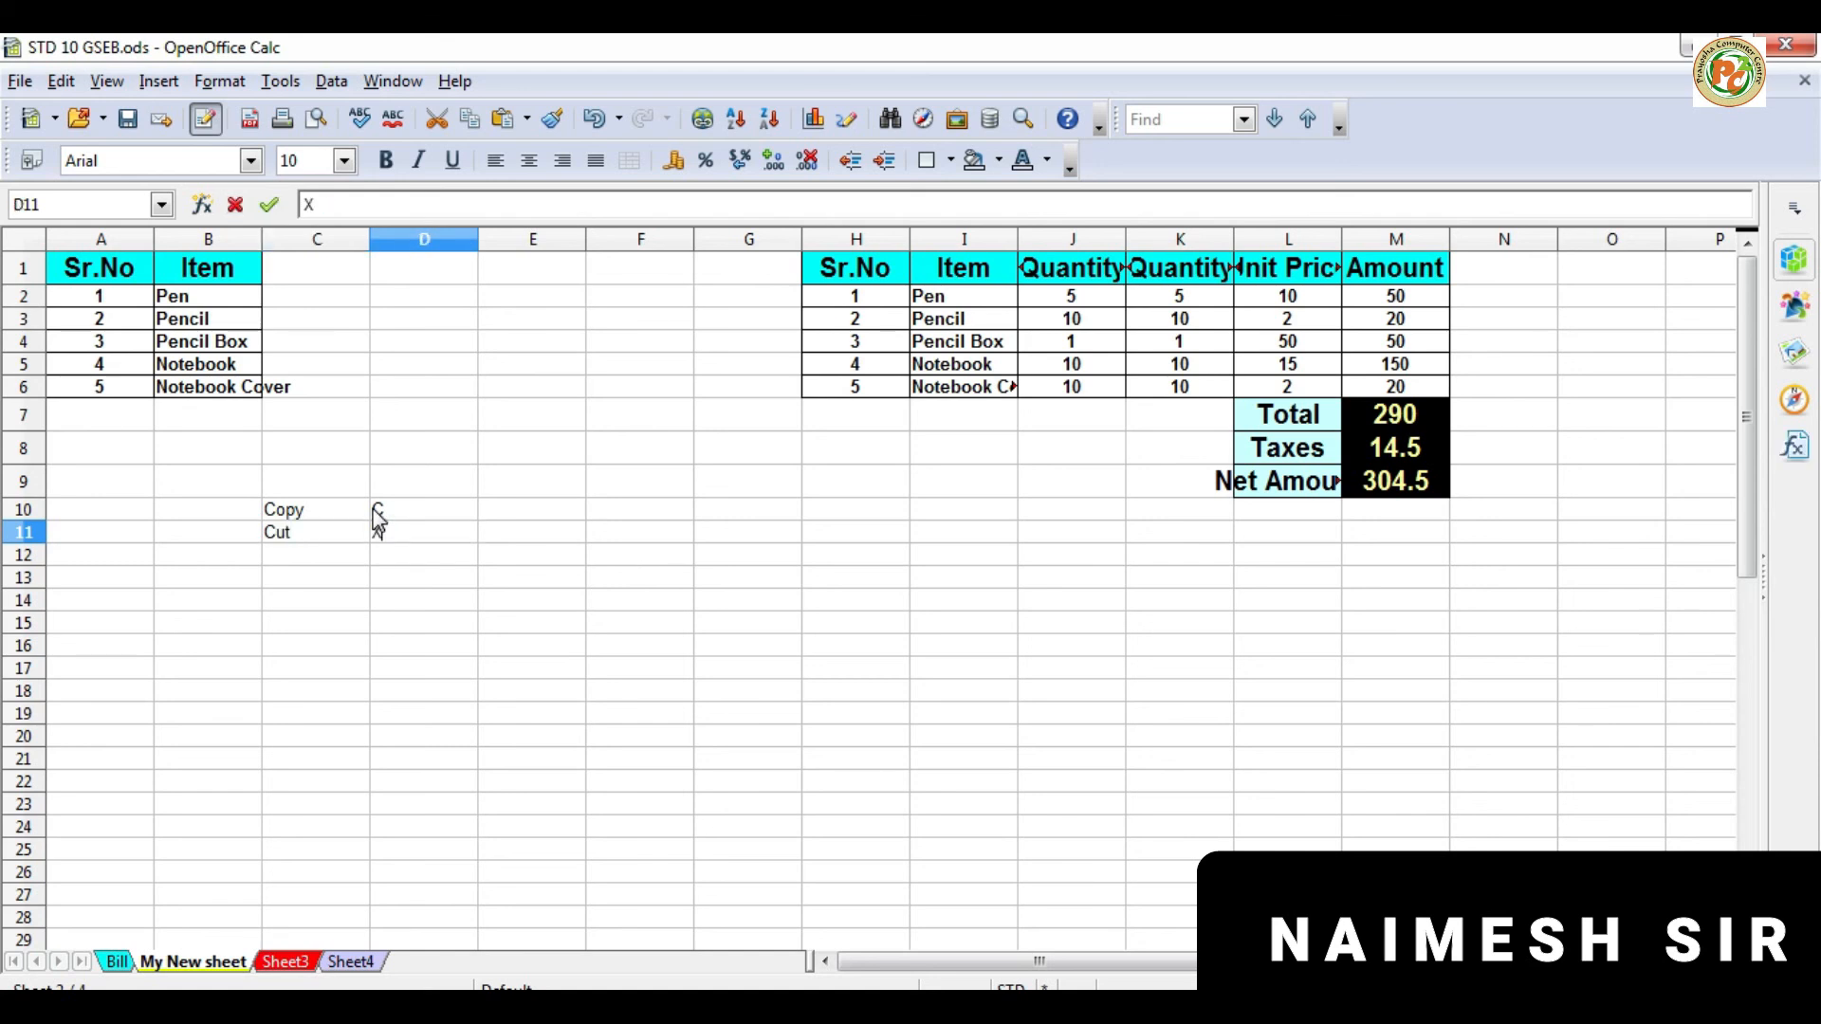
key(Return)
Step: Add Paste with V in cells C12 and D12, and select the whole list C10:D12
key(Left)
text(Paste)
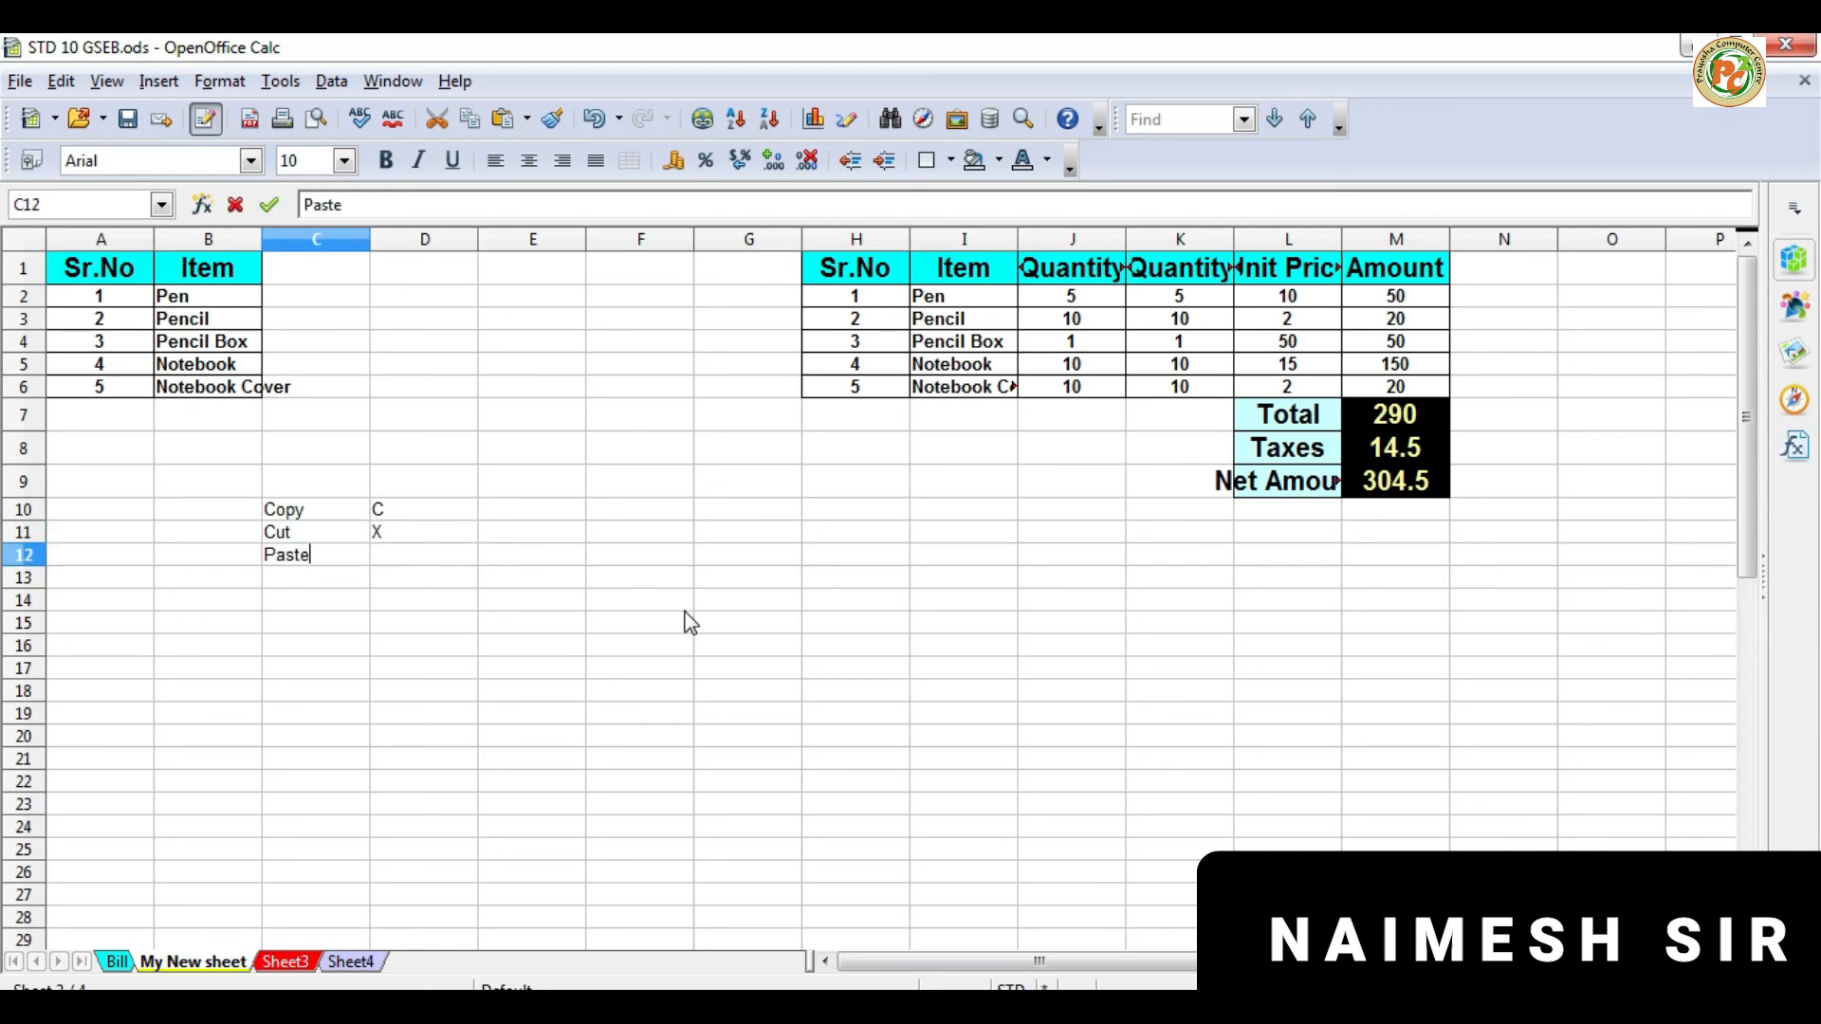
key(Tab)
text(V)
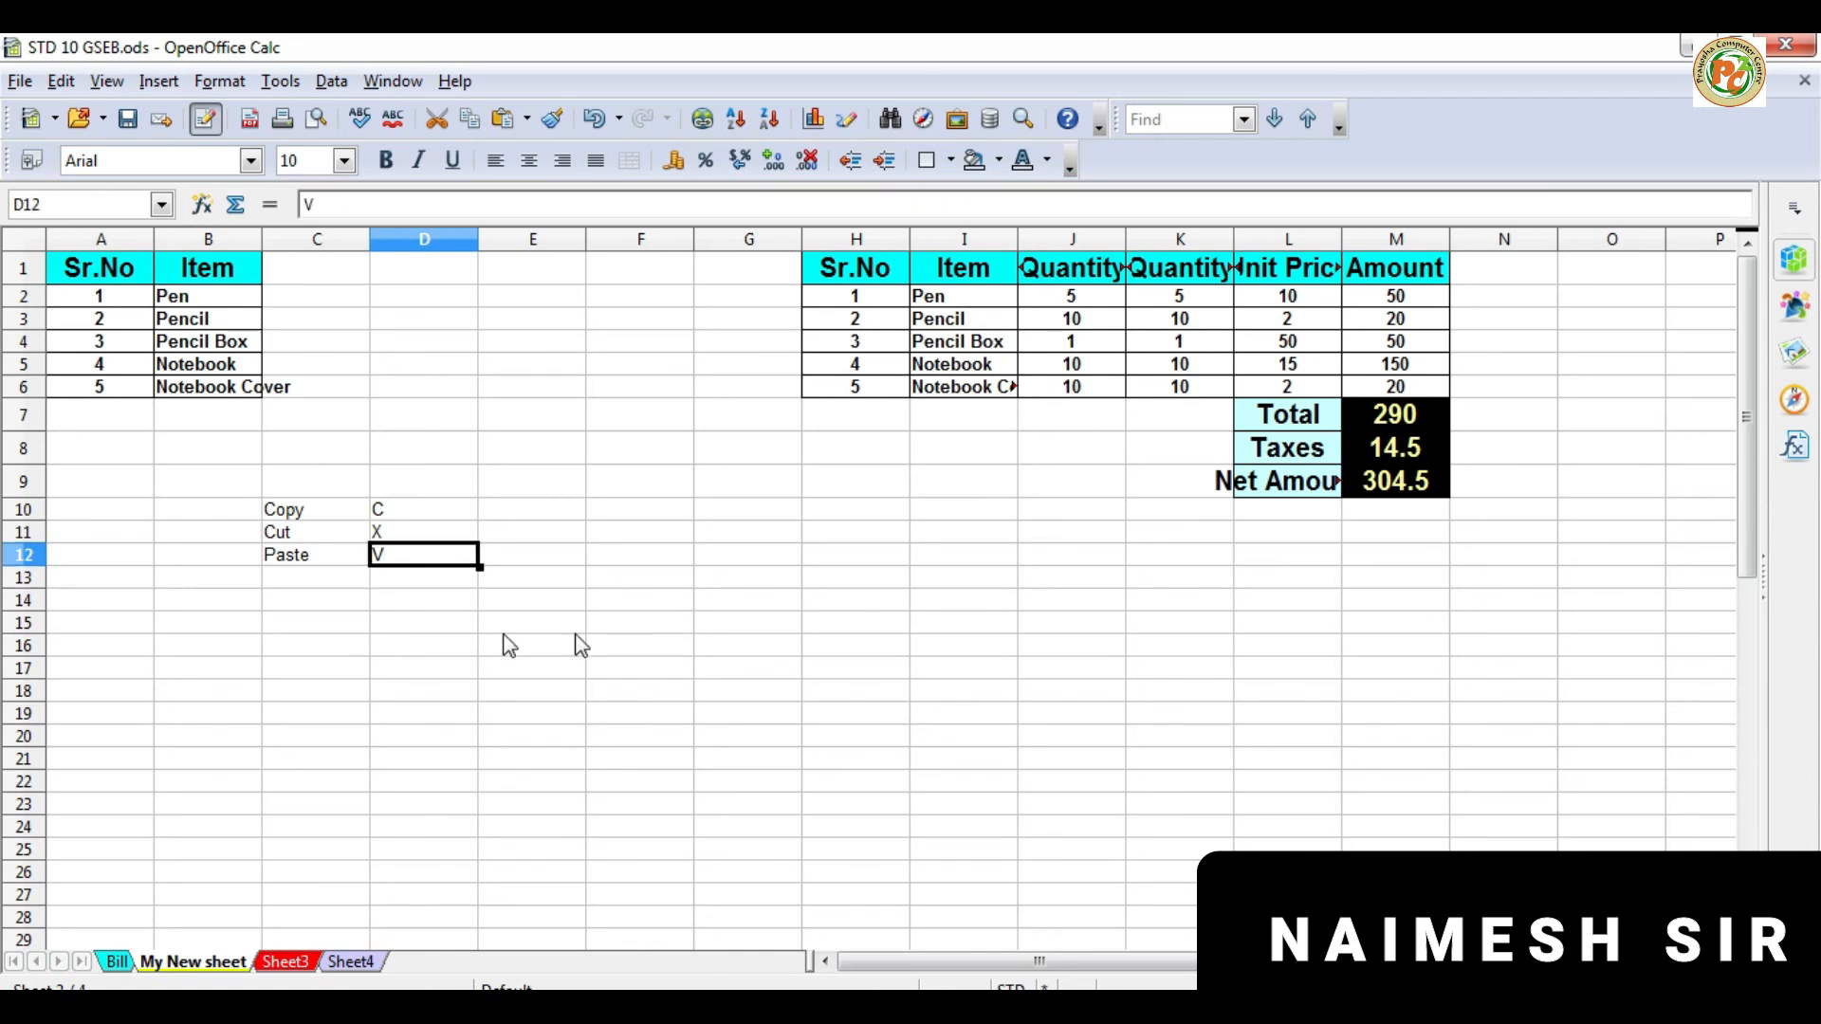
drag(318, 512, 380, 557)
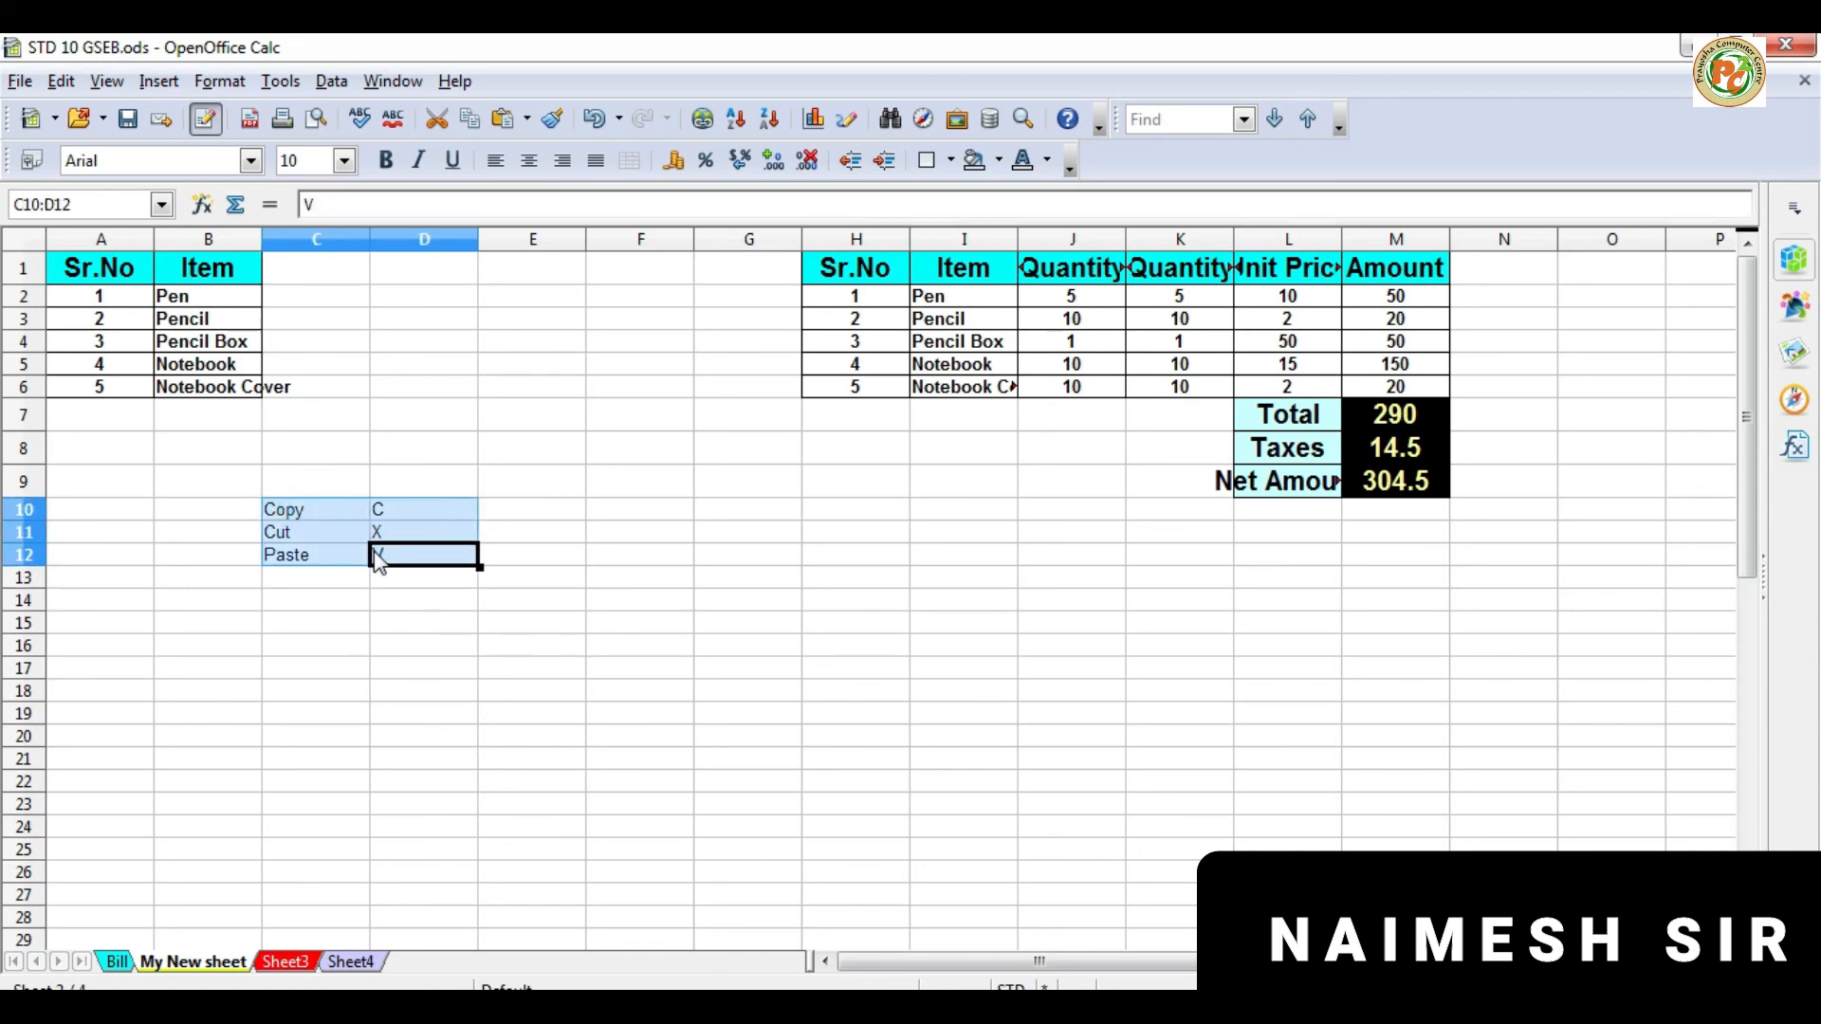